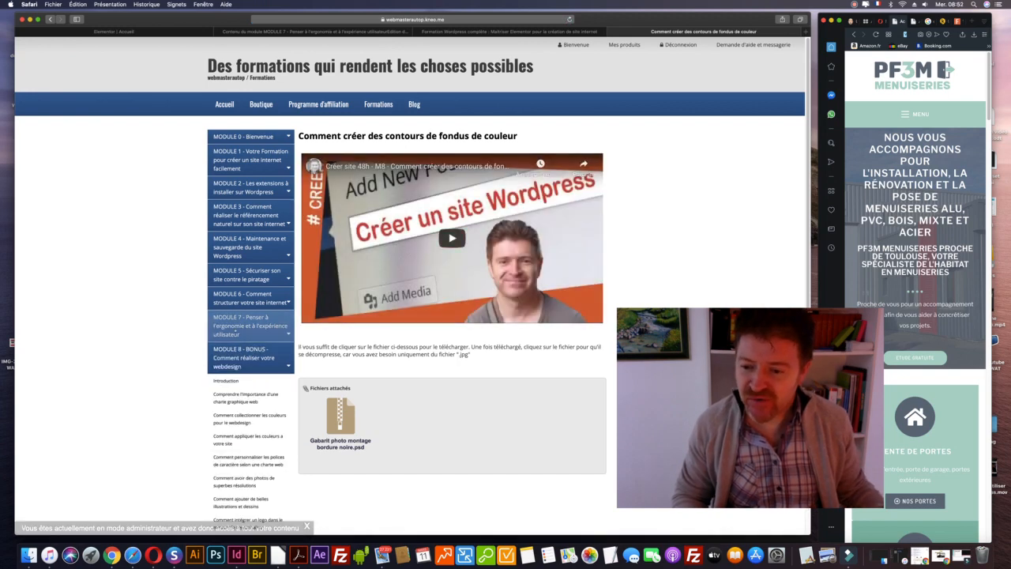
Open the Module 7 lesson "Comment avoir un site adaptable aux smartphones et tablettes"
{"action": "left_click", "coordinate": [237, 367]}
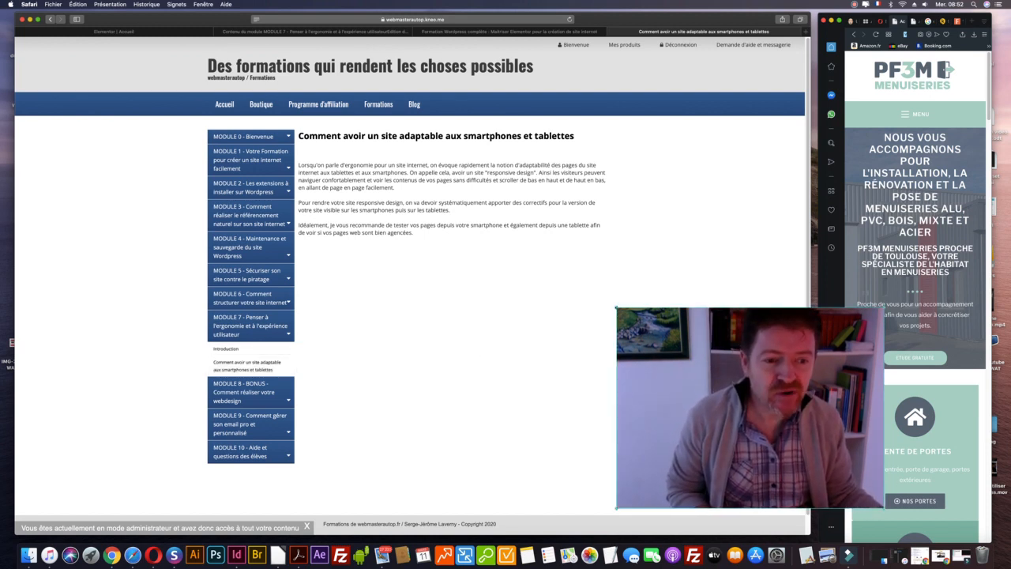
{"action": "left_click_drag", "start_coordinate": [725, 359], "coordinate": [638, 368]}
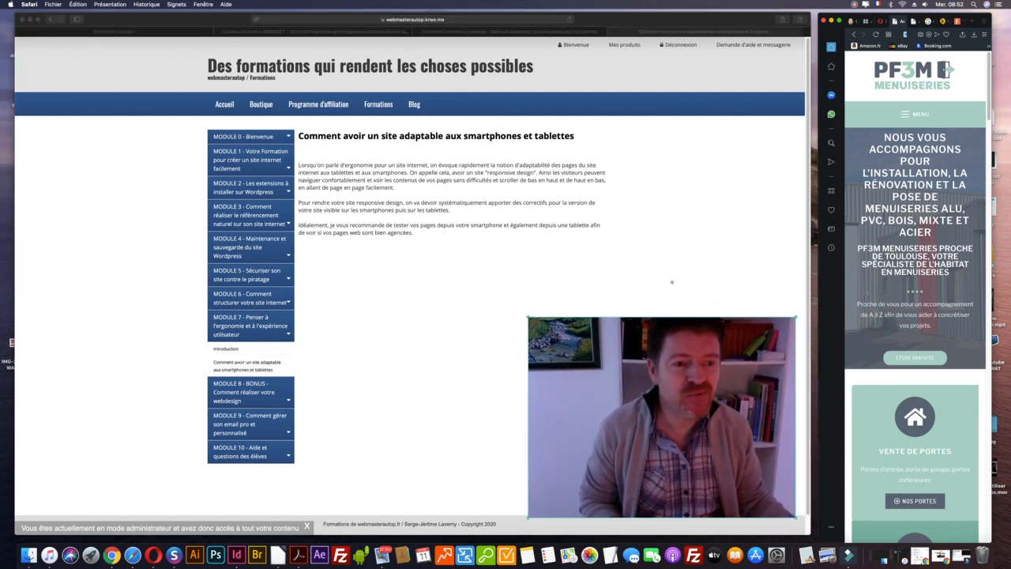
Switch to Opera and widen its window across the screen to show the PF3M Menuiseries home page at desktop width
{"action": "left_click_drag", "start_coordinate": [991, 13], "coordinate": [1010, 13]}
{"action": "left_click_drag", "start_coordinate": [817, 14], "coordinate": [14, 14]}
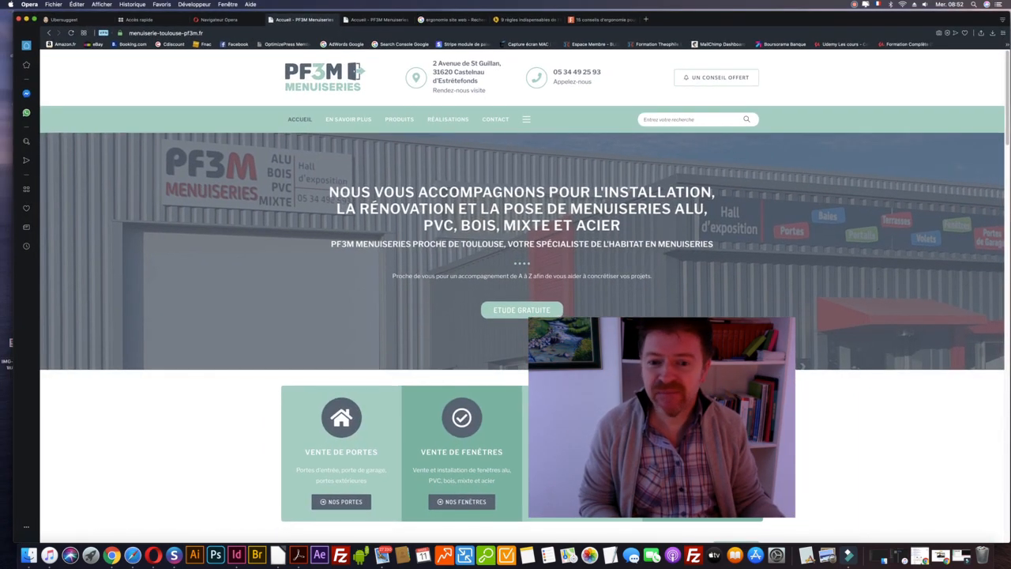
{"action": "left_click_drag", "start_coordinate": [657, 350], "coordinate": [866, 360]}
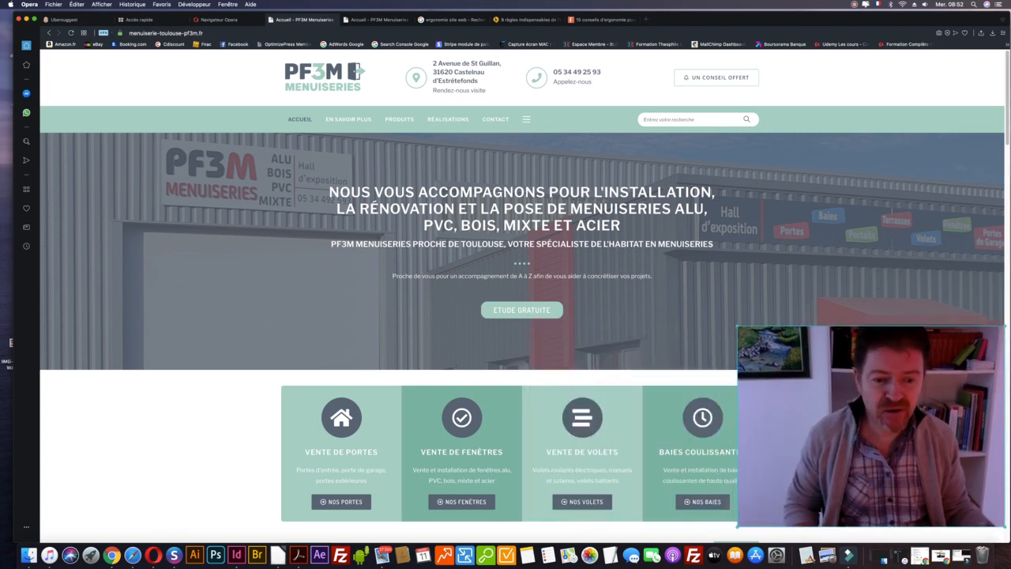
{"action": "left_click_drag", "start_coordinate": [738, 326], "coordinate": [788, 354]}
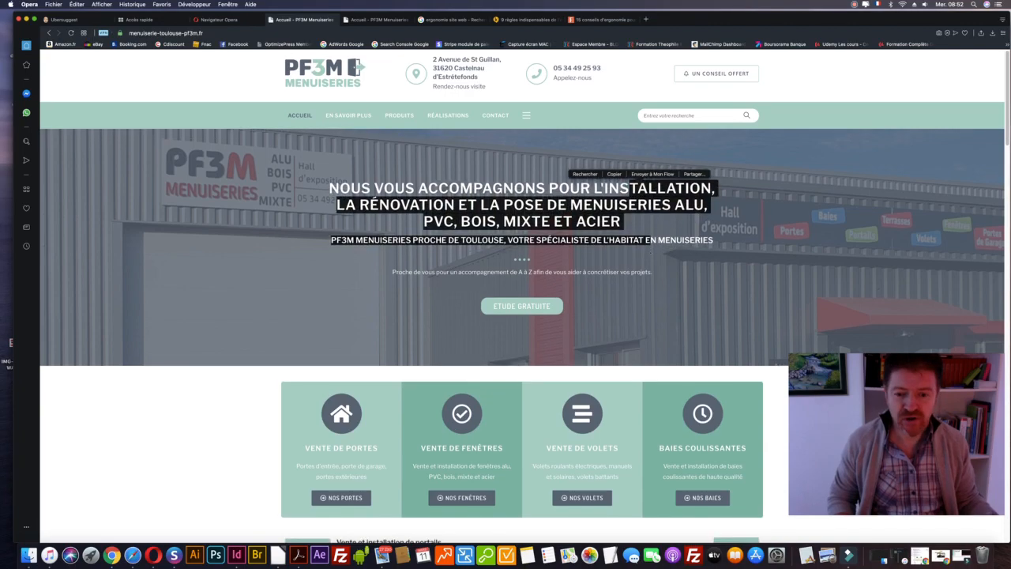
Examine the desktop layout of the PF3M Menuiseries home page, from the main heading down to the footer
{"action": "scroll", "coordinate": [522, 316], "scroll_direction": "down", "scroll_amount": 5}
{"action": "scroll", "coordinate": [650, 253], "scroll_direction": "down", "scroll_amount": 5}
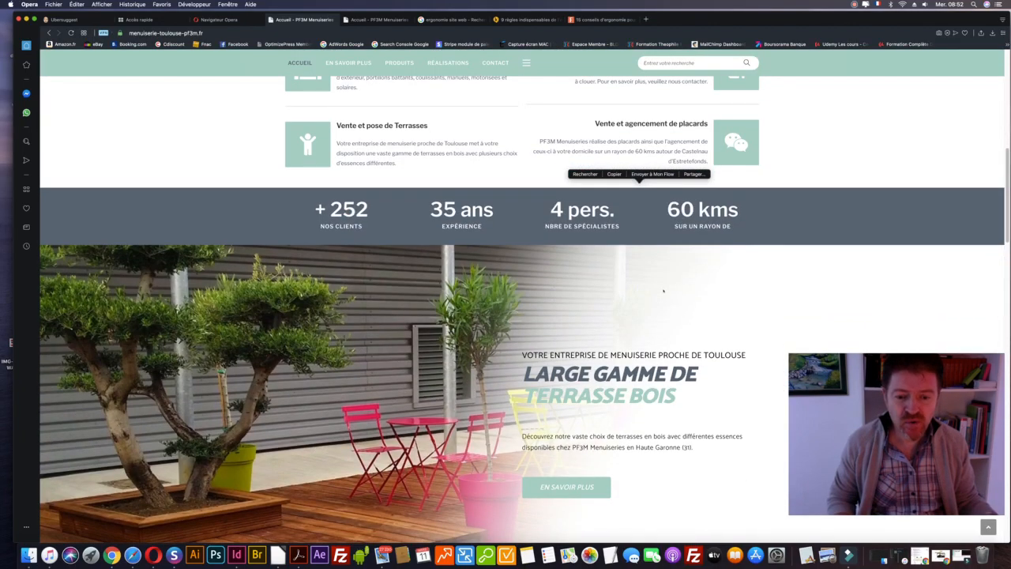
{"action": "scroll", "coordinate": [662, 290], "scroll_direction": "down", "scroll_amount": 5}
{"action": "scroll", "coordinate": [663, 290], "scroll_direction": "up", "scroll_amount": 3}
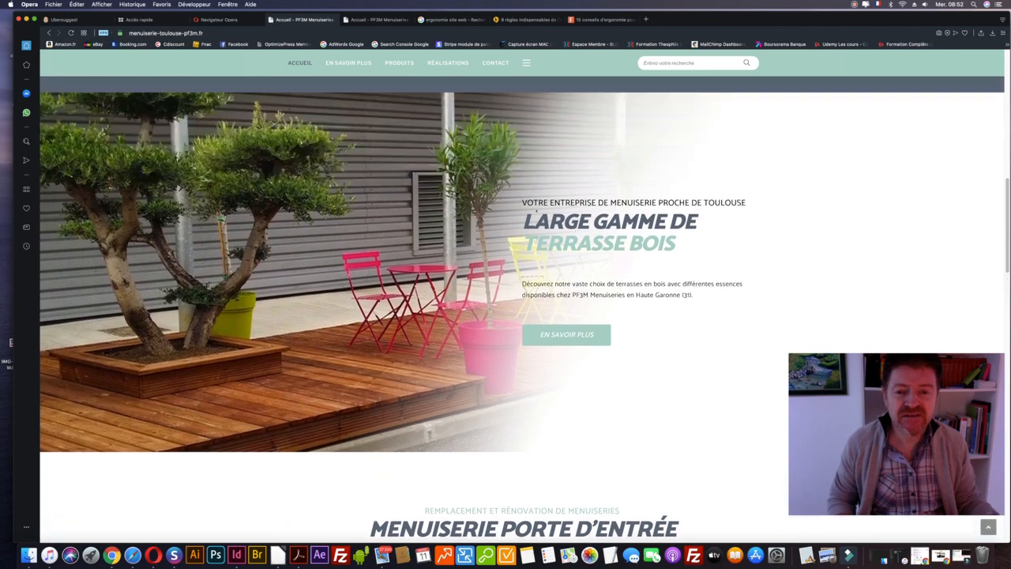
{"action": "scroll", "coordinate": [563, 299], "scroll_direction": "down", "scroll_amount": 10}
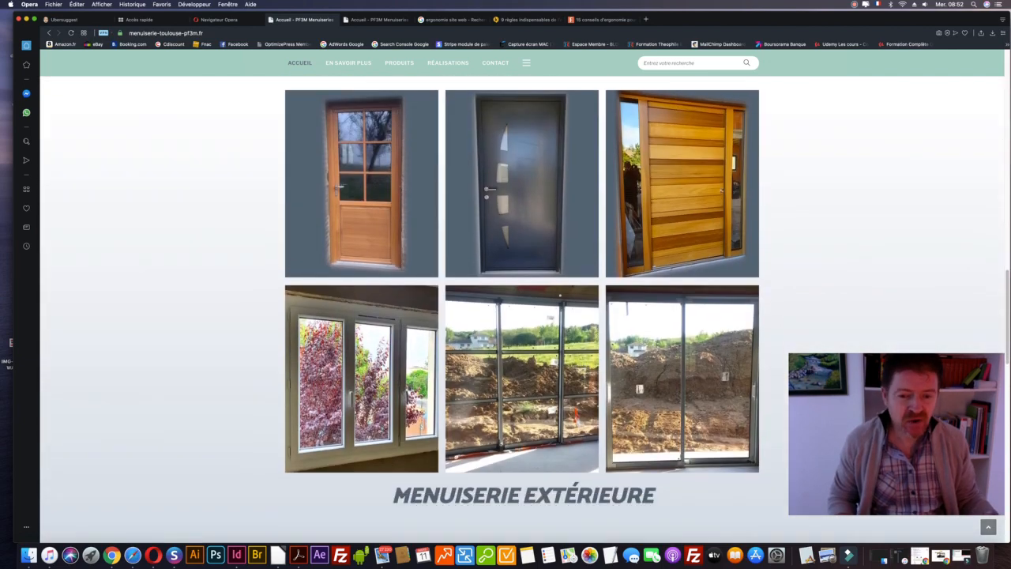
{"action": "scroll", "coordinate": [563, 300], "scroll_direction": "down", "scroll_amount": 15}
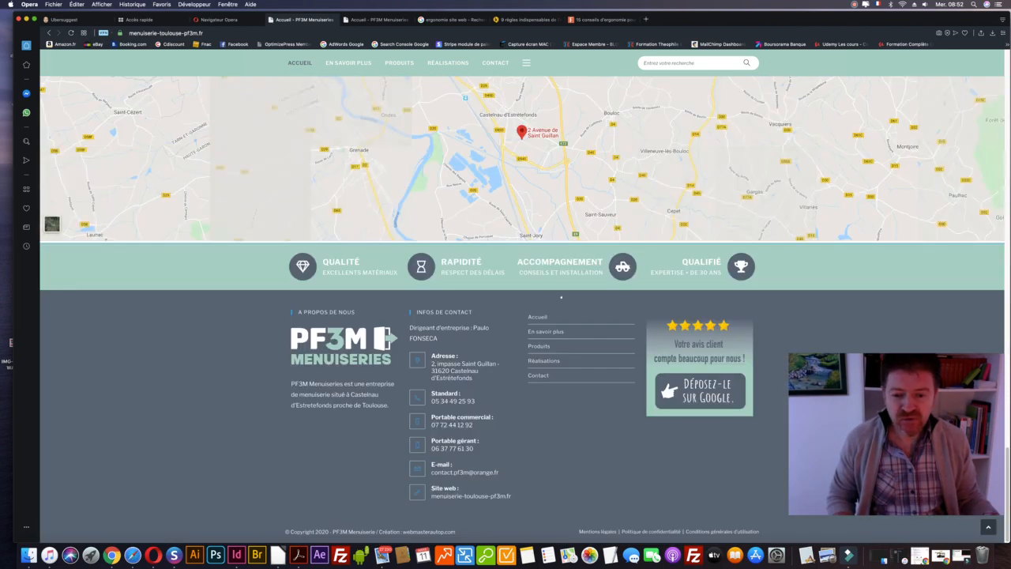
{"action": "scroll", "coordinate": [553, 299], "scroll_direction": "up", "scroll_amount": 15}
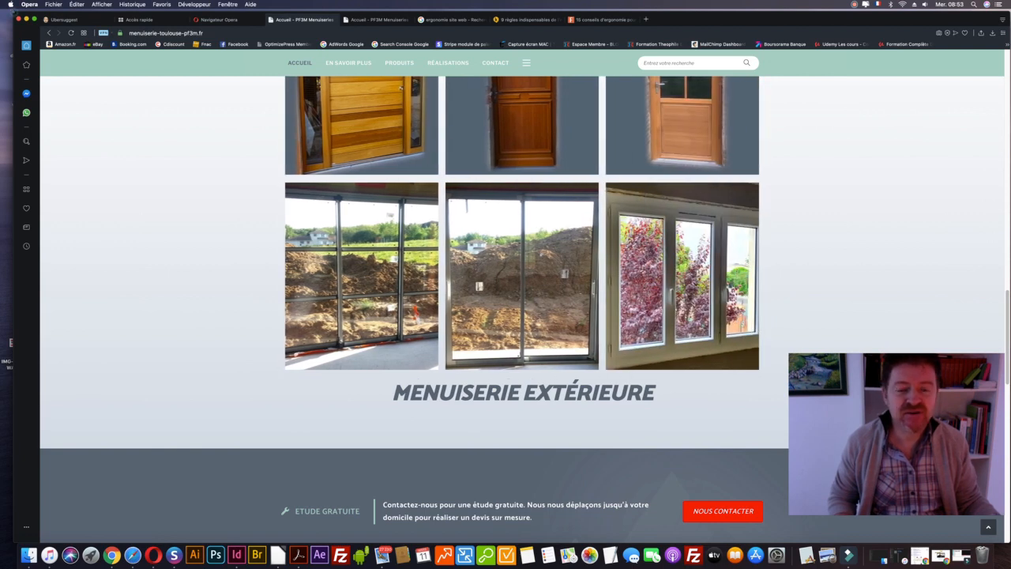
Resize the Opera window between smartphone and tablet widths to test the page's responsiveness, finishing at tablet width
{"action": "left_click_drag", "start_coordinate": [13, 12], "coordinate": [657, 3]}
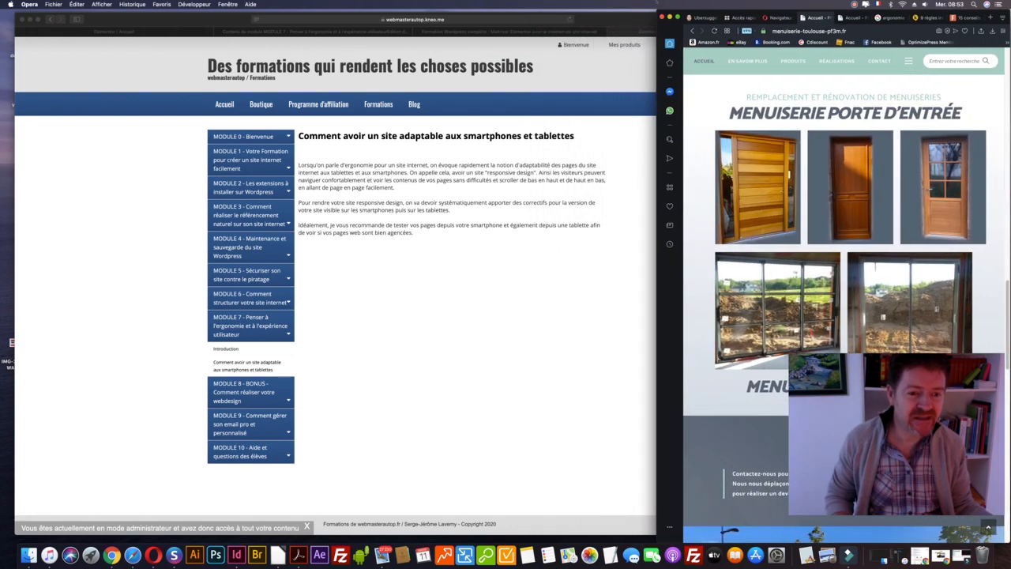
{"action": "scroll", "coordinate": [803, 89], "scroll_direction": "up", "scroll_amount": 15}
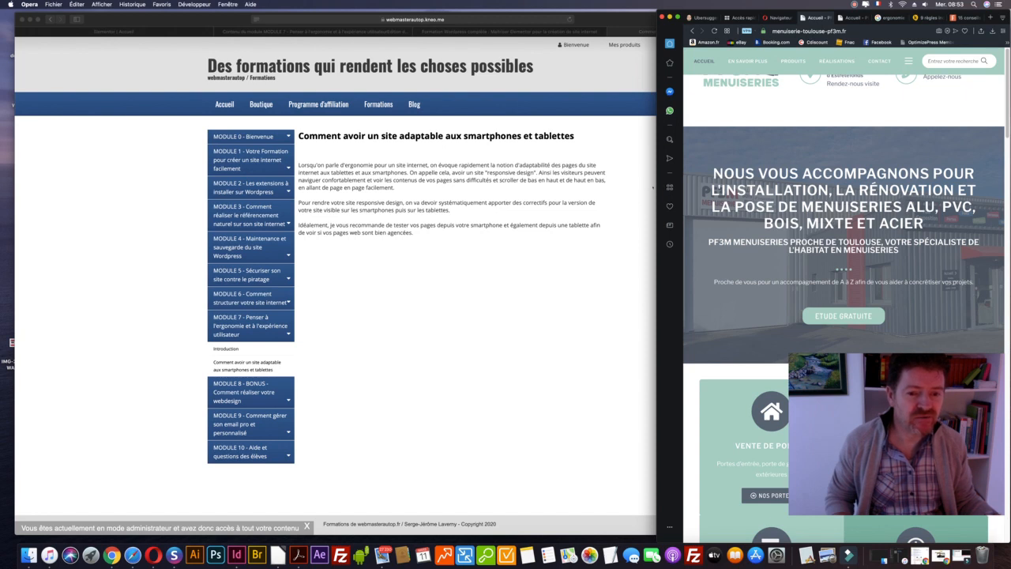
{"action": "left_click_drag", "start_coordinate": [660, 187], "coordinate": [698, 187]}
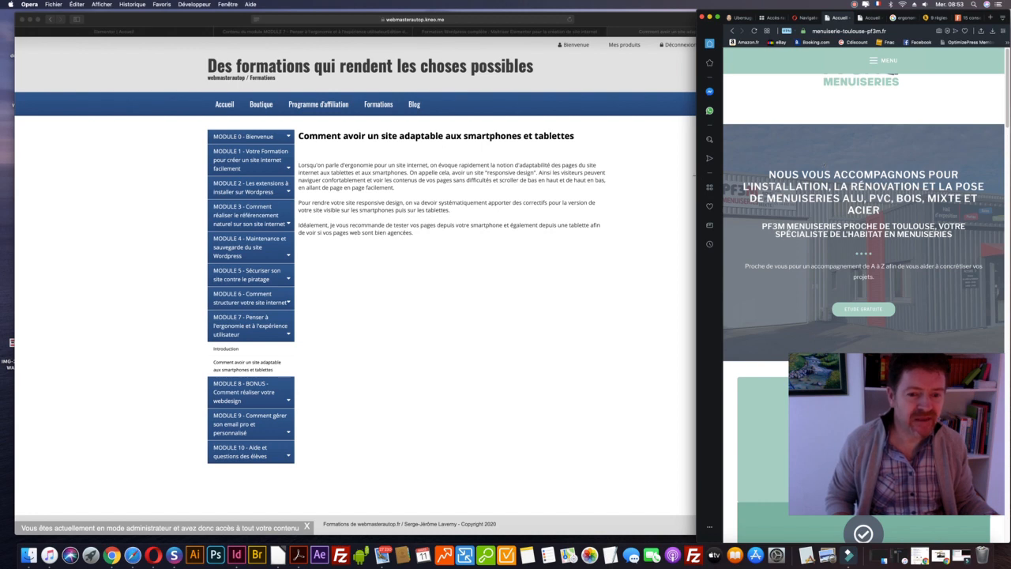
{"action": "left_click_drag", "start_coordinate": [677, 174], "coordinate": [673, 174]}
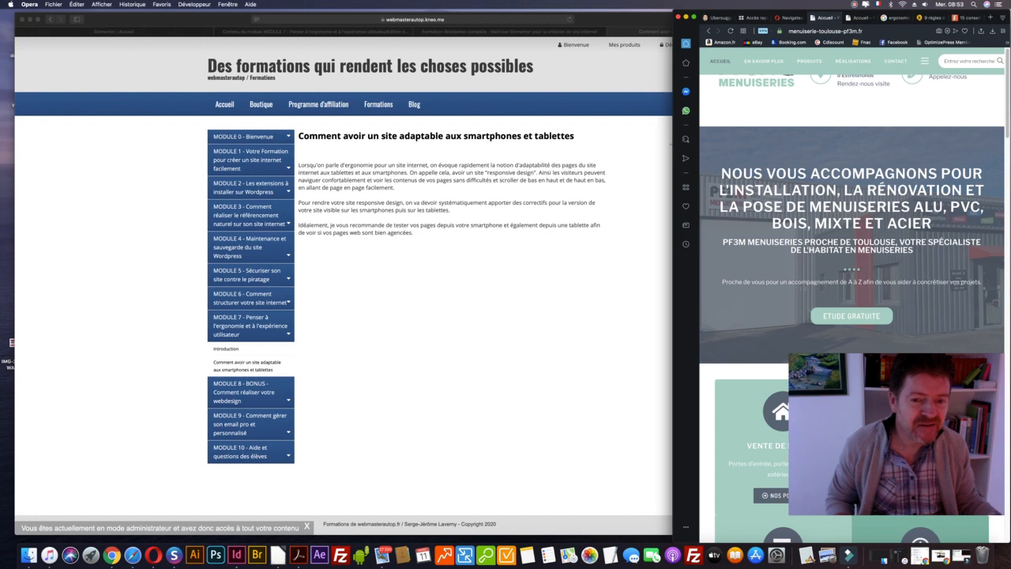
{"action": "left_click_drag", "start_coordinate": [673, 148], "coordinate": [837, 148]}
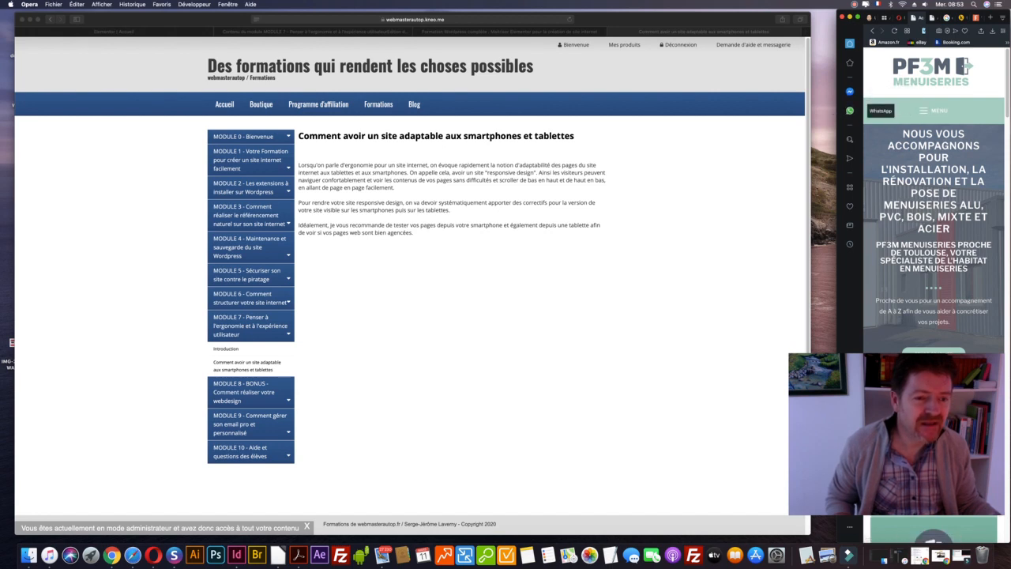
{"action": "left_click_drag", "start_coordinate": [837, 112], "coordinate": [643, 112]}
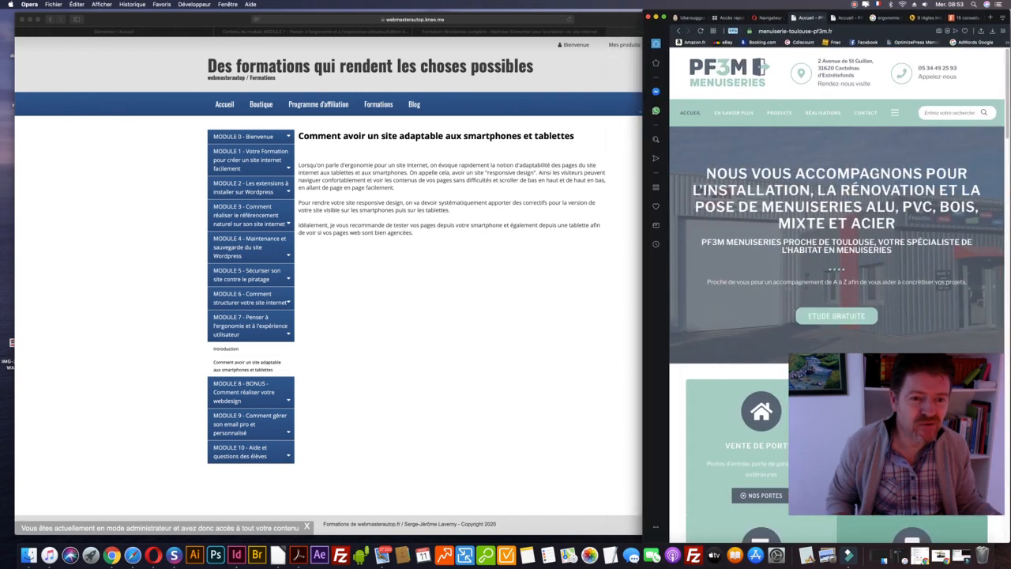
{"action": "mouse_move", "coordinate": [641, 112]}
{"action": "left_mouse_down"}
{"action": "mouse_move", "coordinate": [668, 111]}
{"action": "mouse_move", "coordinate": [651, 111]}
{"action": "left_mouse_up"}
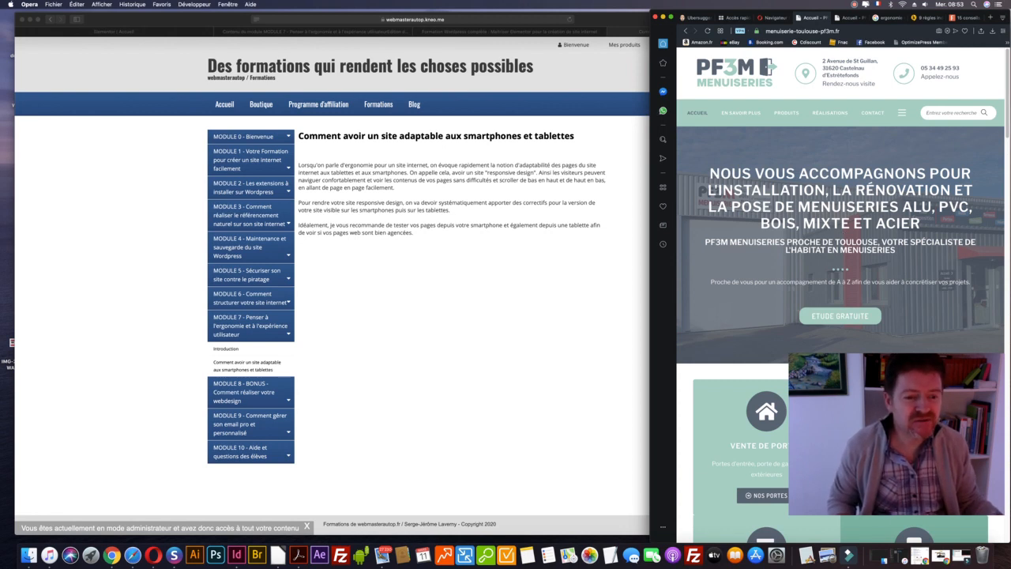
Examine the home page's tablet layout, checking the main heading, service blocks, key figures band and wood terrace section
{"action": "left_click_drag", "start_coordinate": [820, 174], "coordinate": [975, 207]}
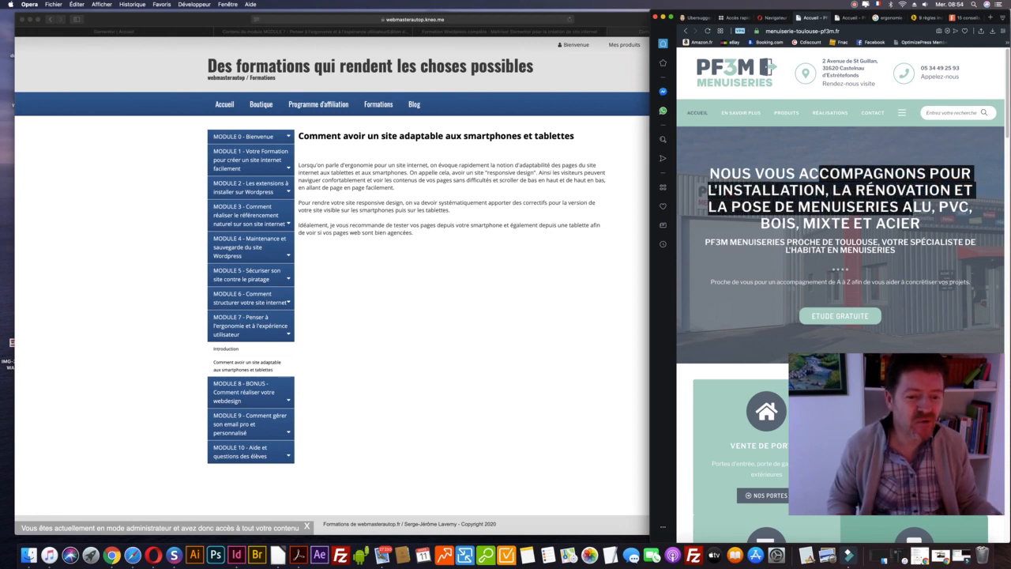
{"action": "scroll", "coordinate": [913, 215], "scroll_direction": "down", "scroll_amount": 10}
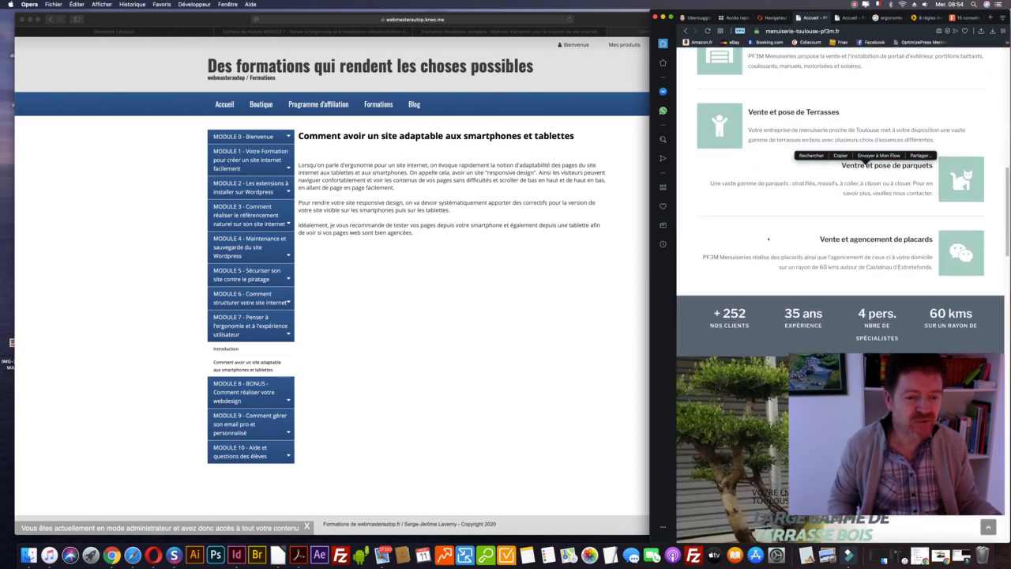
{"action": "scroll", "coordinate": [768, 238], "scroll_direction": "down", "scroll_amount": 3}
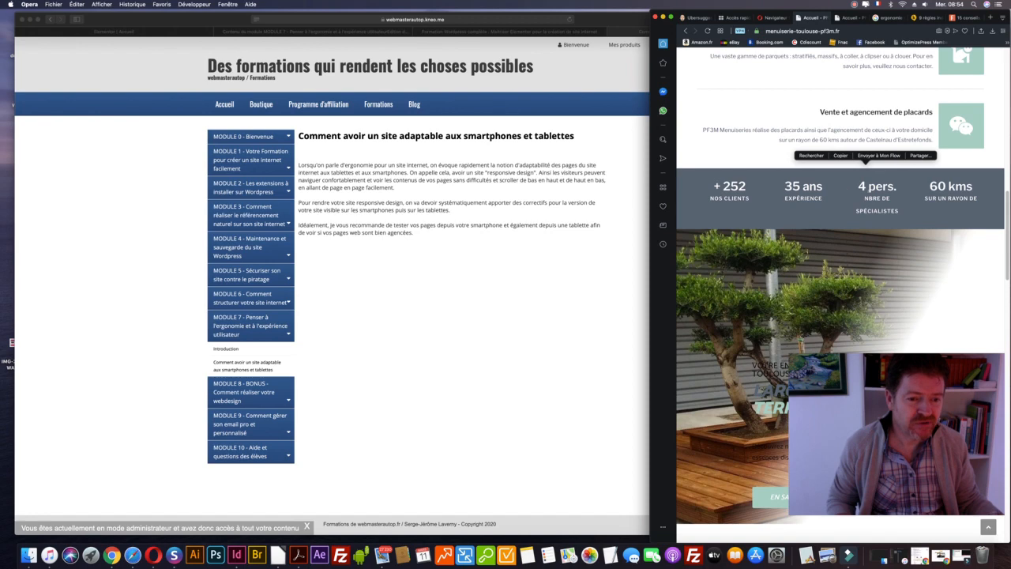
{"action": "left_click_drag", "start_coordinate": [863, 195], "coordinate": [904, 210]}
{"action": "scroll", "coordinate": [866, 214], "scroll_direction": "down", "scroll_amount": 6}
{"action": "scroll", "coordinate": [846, 252], "scroll_direction": "up", "scroll_amount": 5}
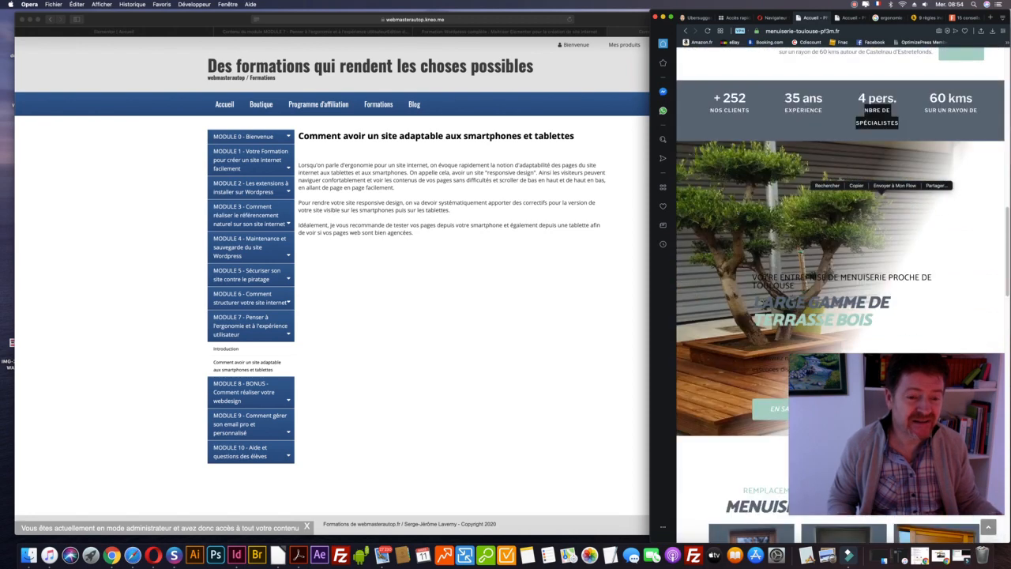
{"action": "scroll", "coordinate": [839, 264], "scroll_direction": "down", "scroll_amount": 4}
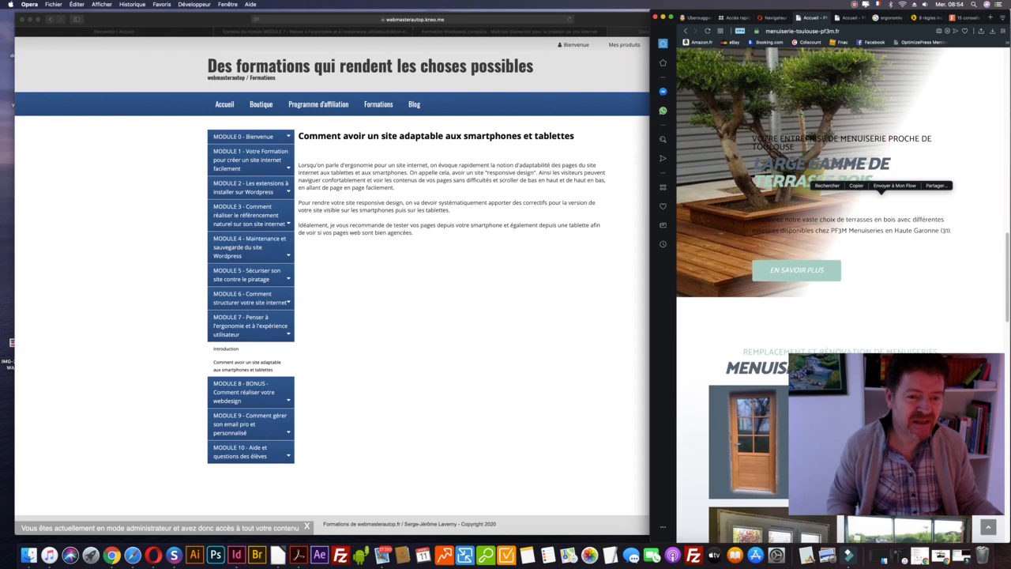
{"action": "scroll", "coordinate": [840, 292], "scroll_direction": "up", "scroll_amount": 2}
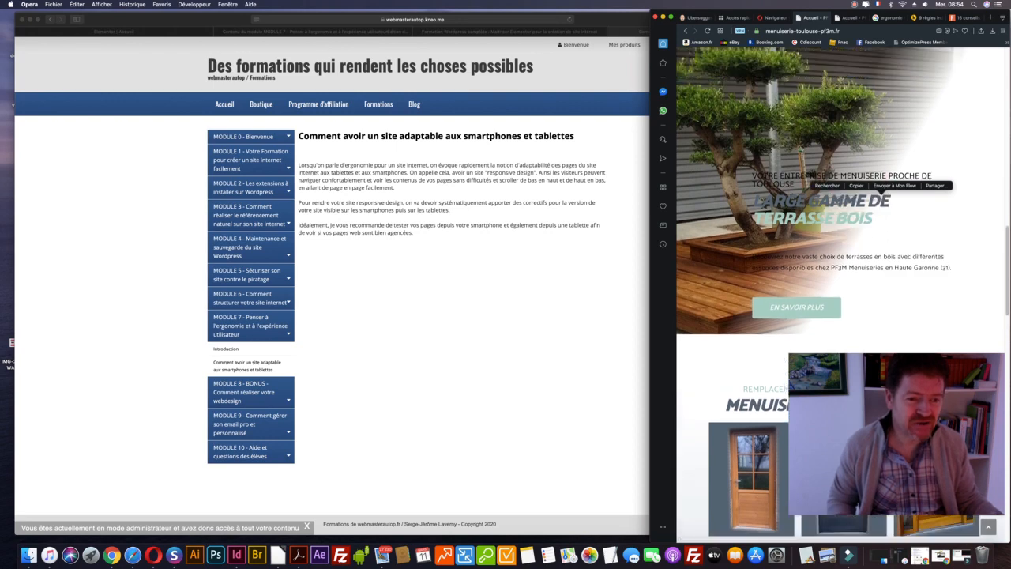
{"action": "scroll", "coordinate": [841, 292], "scroll_direction": "down", "scroll_amount": 8}
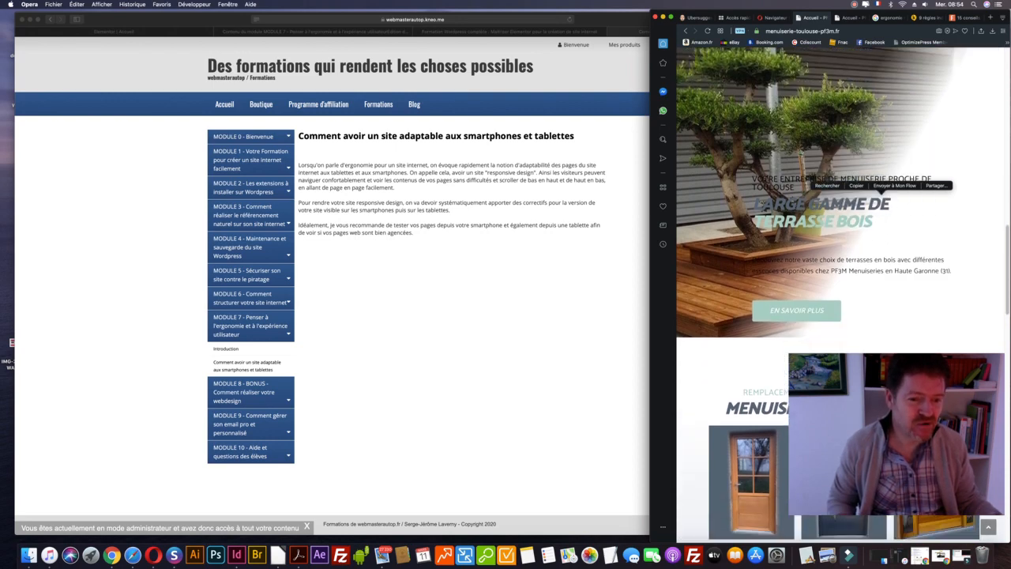
{"action": "scroll", "coordinate": [842, 295], "scroll_direction": "up", "scroll_amount": 6}
{"action": "scroll", "coordinate": [843, 295], "scroll_direction": "up", "scroll_amount": 15}
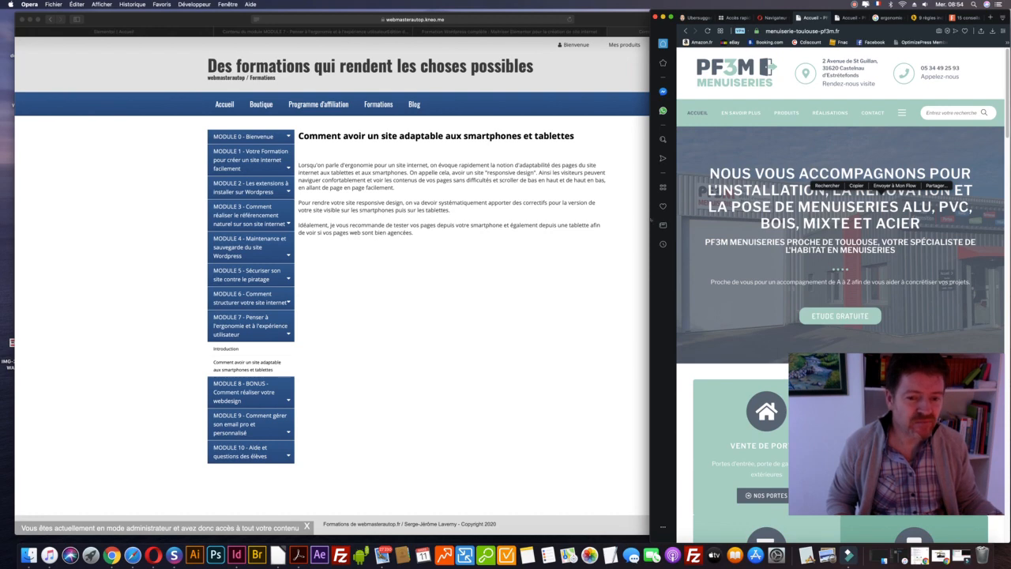
Narrow the Opera window to smartphone width and examine the home page's main heading, subheading and stacked service blocks
{"action": "left_click_drag", "start_coordinate": [648, 218], "coordinate": [856, 211]}
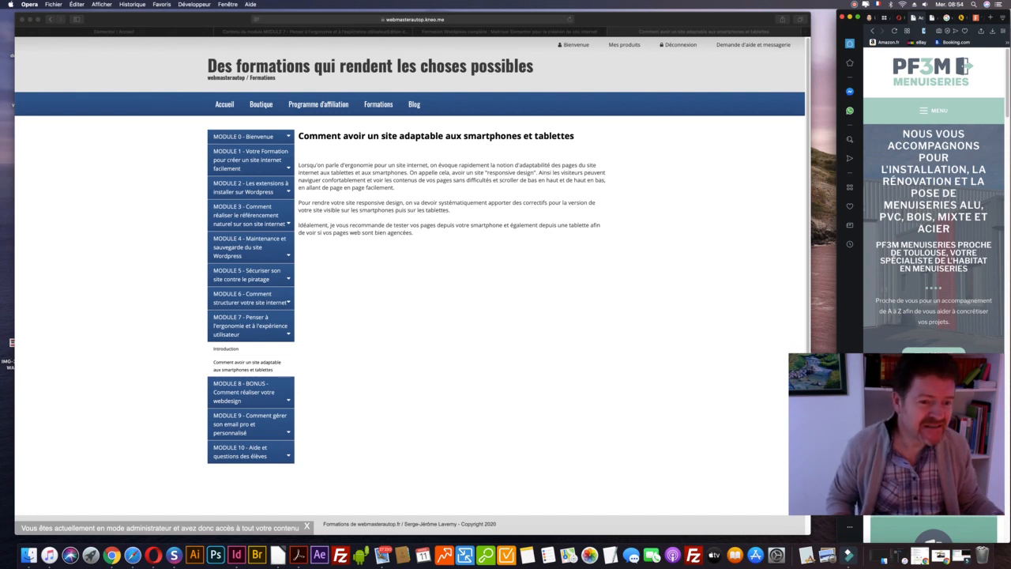
{"action": "left_click_drag", "start_coordinate": [970, 230], "coordinate": [882, 133]}
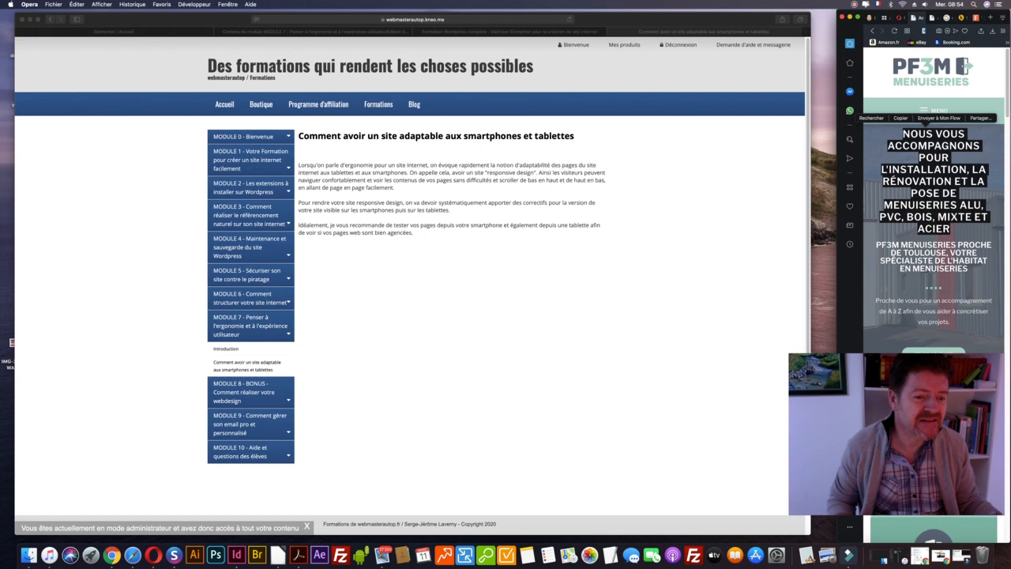
{"action": "left_click_drag", "start_coordinate": [876, 245], "coordinate": [972, 264]}
{"action": "scroll", "coordinate": [972, 264], "scroll_direction": "down", "scroll_amount": 5}
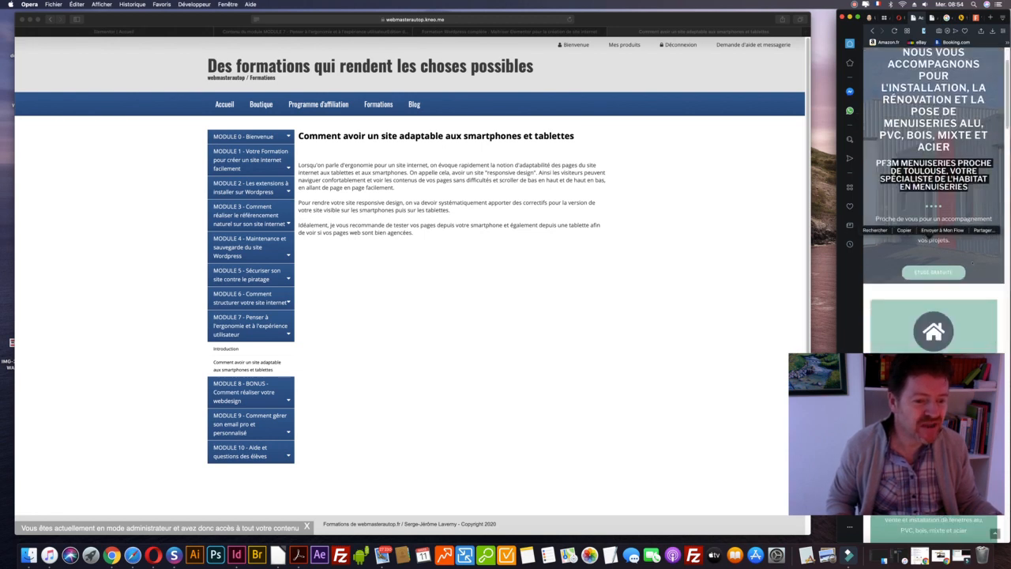
{"action": "scroll", "coordinate": [973, 264], "scroll_direction": "up", "scroll_amount": 3}
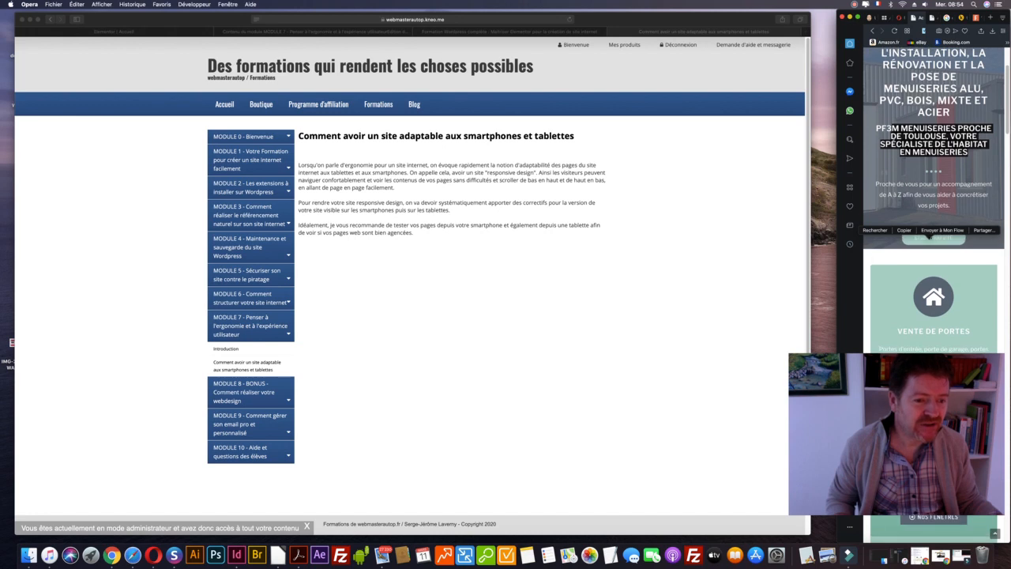
{"action": "scroll", "coordinate": [933, 239], "scroll_direction": "down", "scroll_amount": 6}
{"action": "scroll", "coordinate": [958, 258], "scroll_direction": "down", "scroll_amount": 4}
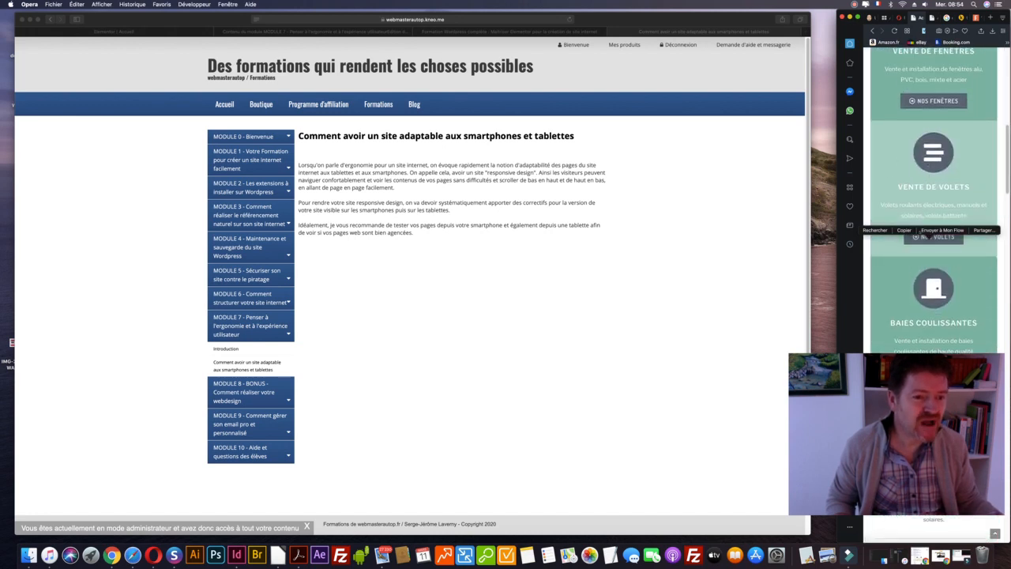
{"action": "scroll", "coordinate": [933, 234], "scroll_direction": "up", "scroll_amount": 7}
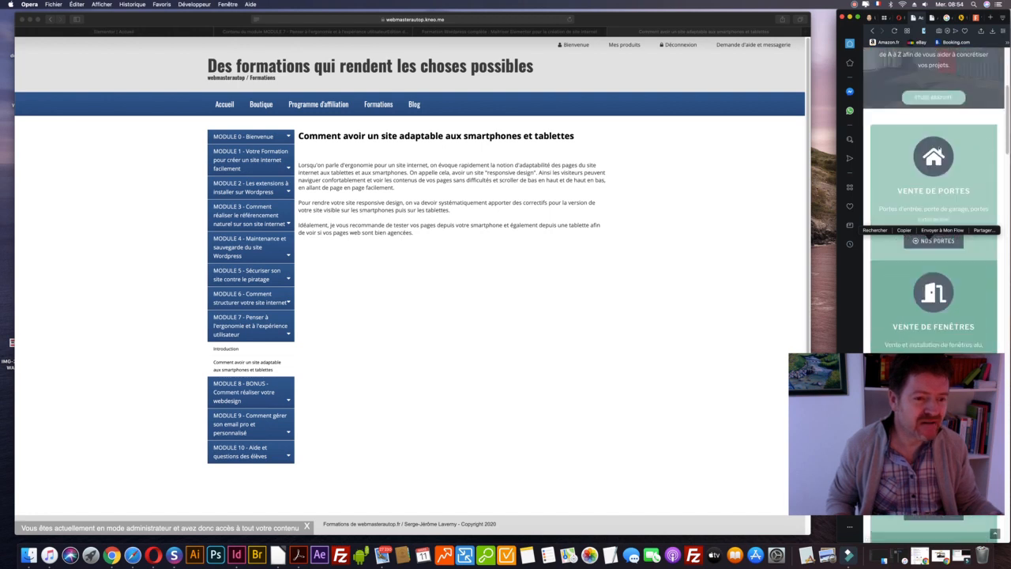
{"action": "scroll", "coordinate": [933, 232], "scroll_direction": "up", "scroll_amount": 2}
Examine the rest of the smartphone layout, from the service blocks through key figures, wood terrace and contact sections to the map
{"action": "scroll", "coordinate": [933, 233], "scroll_direction": "down", "scroll_amount": 8}
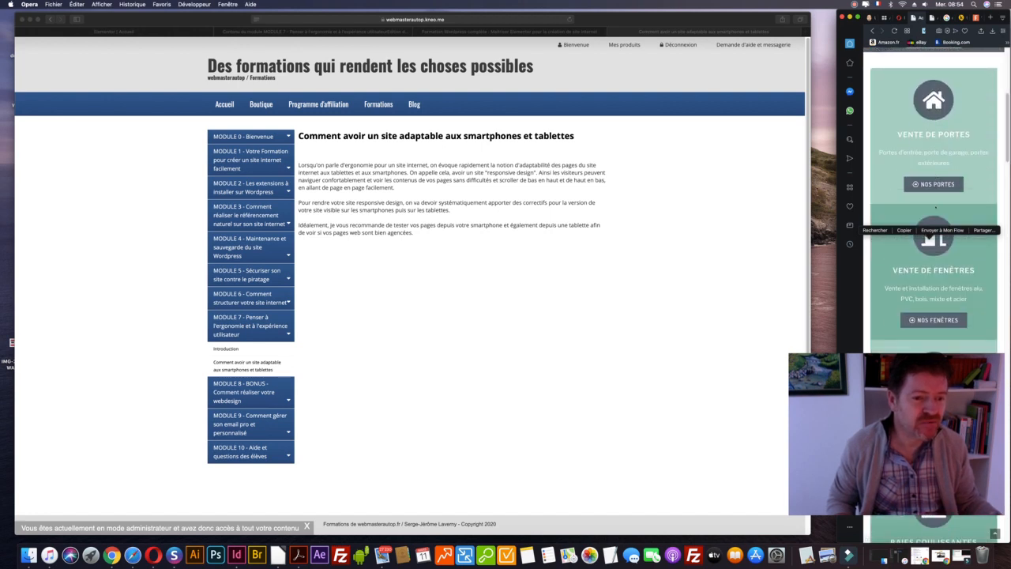
{"action": "scroll", "coordinate": [932, 232], "scroll_direction": "down", "scroll_amount": 15}
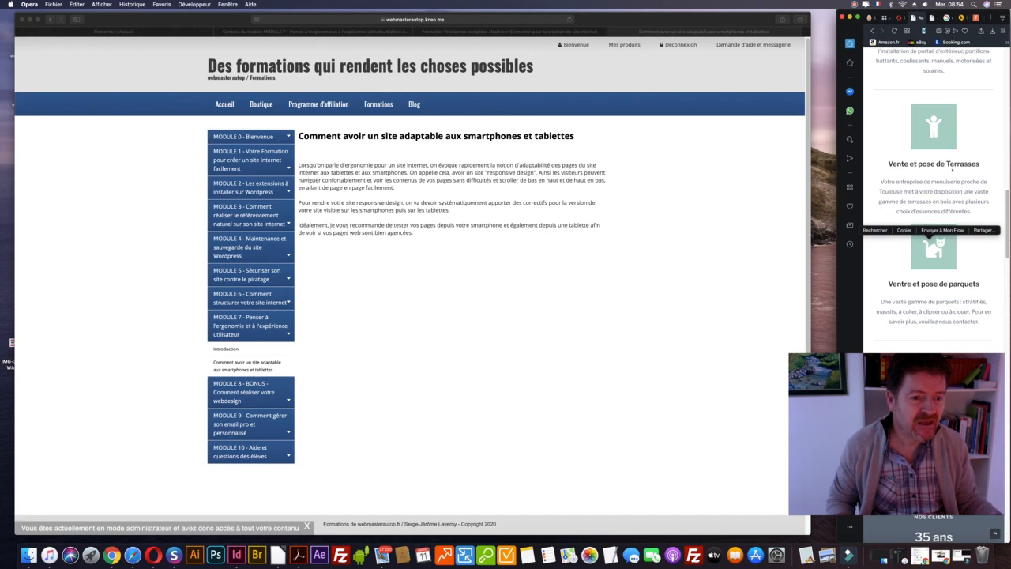
{"action": "scroll", "coordinate": [932, 233], "scroll_direction": "down", "scroll_amount": 6}
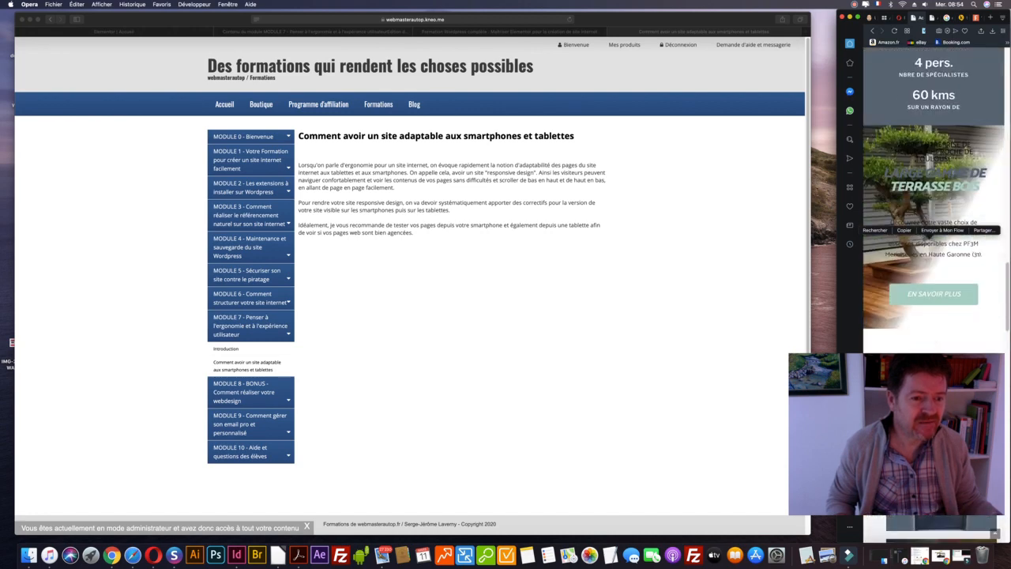
{"action": "scroll", "coordinate": [975, 167], "scroll_direction": "down", "scroll_amount": 2}
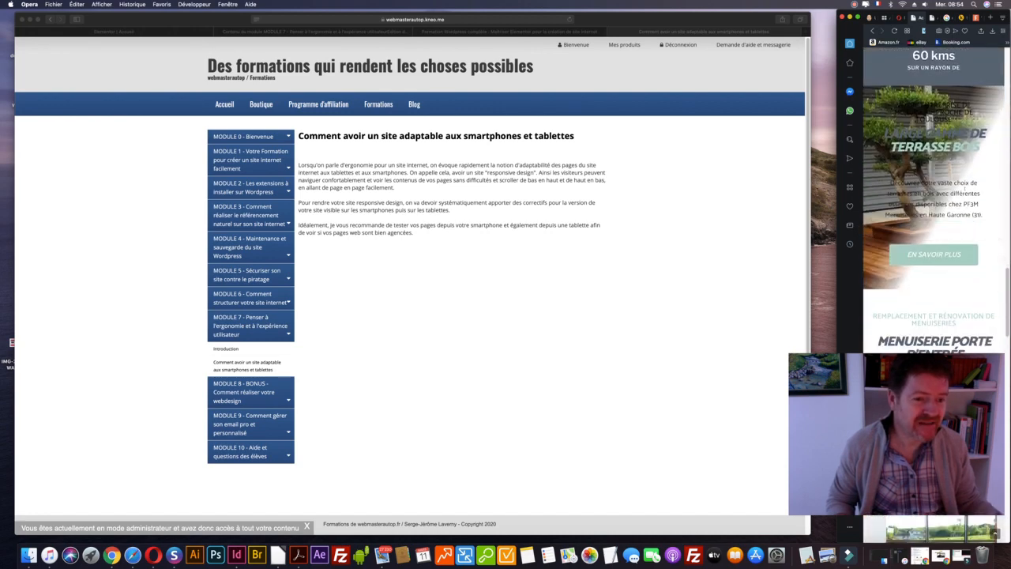
{"action": "scroll", "coordinate": [933, 200], "scroll_direction": "down", "scroll_amount": 10}
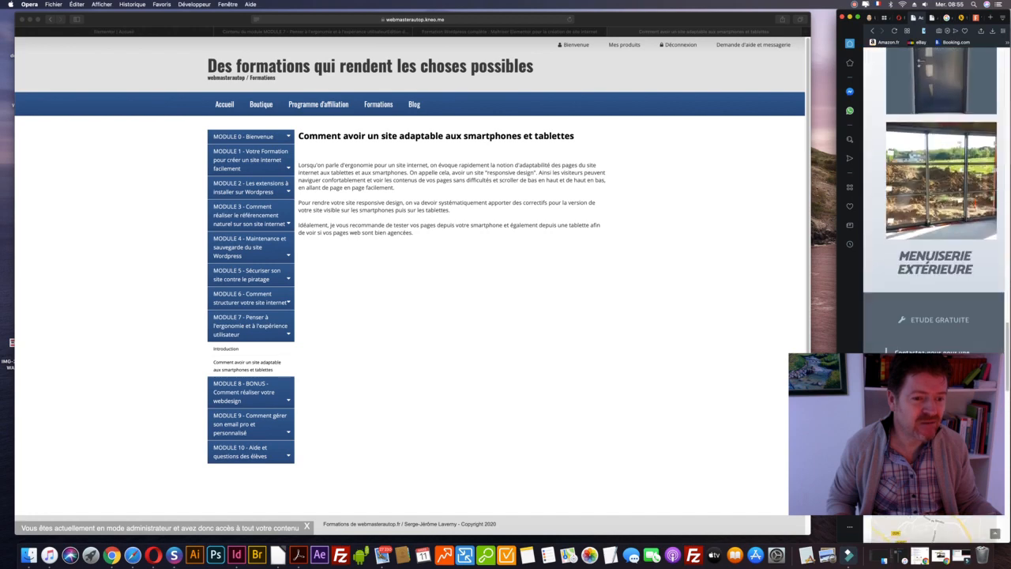
{"action": "scroll", "coordinate": [933, 200], "scroll_direction": "down", "scroll_amount": 10}
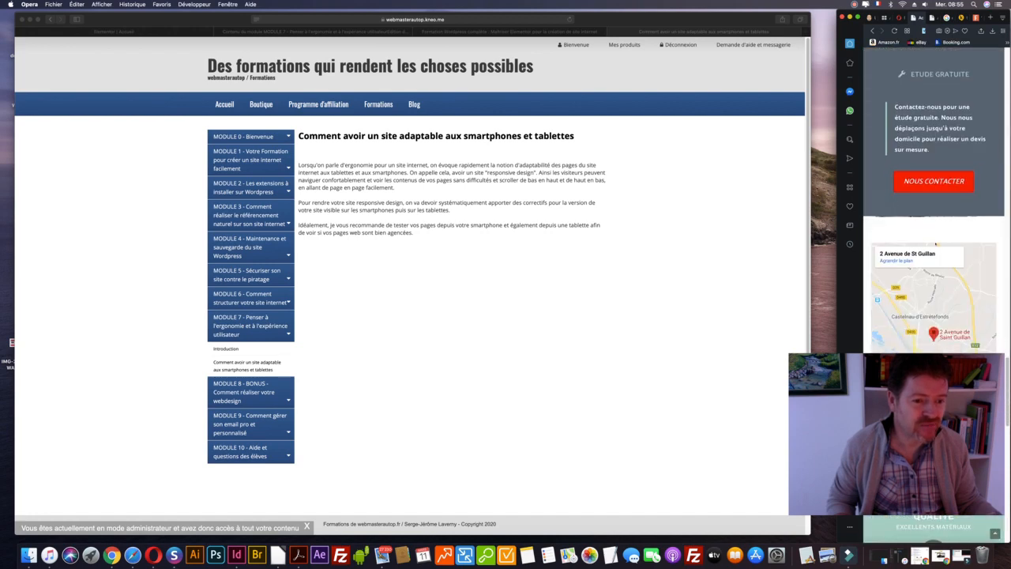
{"action": "scroll", "coordinate": [933, 200], "scroll_direction": "up", "scroll_amount": 5}
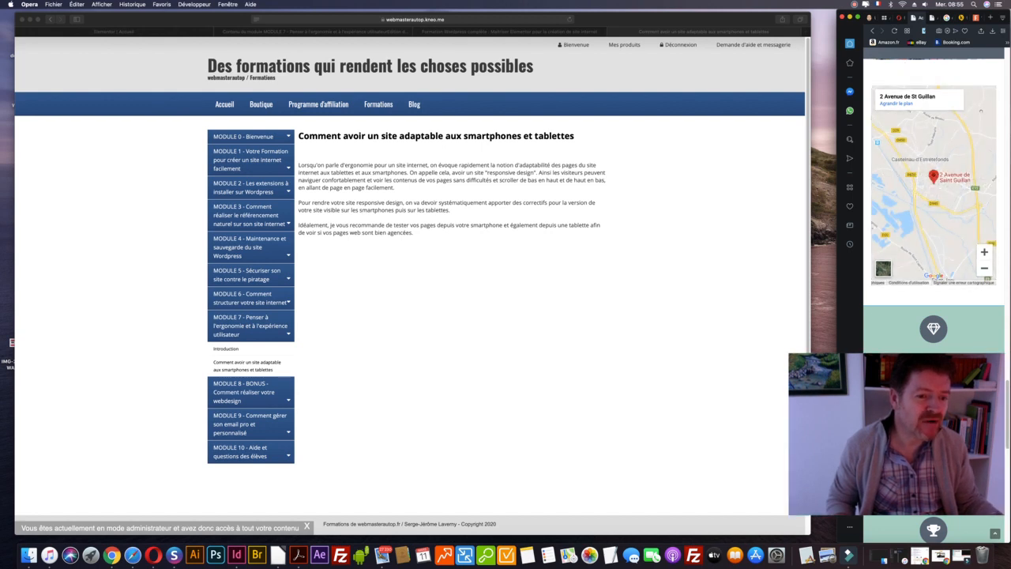
{"action": "left_click_drag", "start_coordinate": [837, 119], "coordinate": [22, 120]}
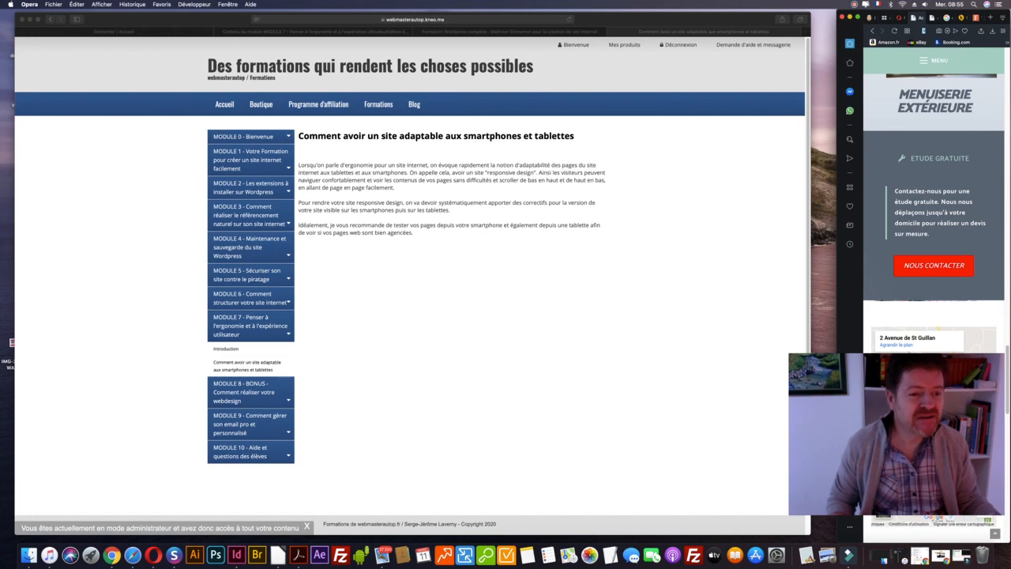
{"action": "scroll", "coordinate": [932, 214], "scroll_direction": "down", "scroll_amount": 15}
{"action": "scroll", "coordinate": [914, 134], "scroll_direction": "up", "scroll_amount": 15}
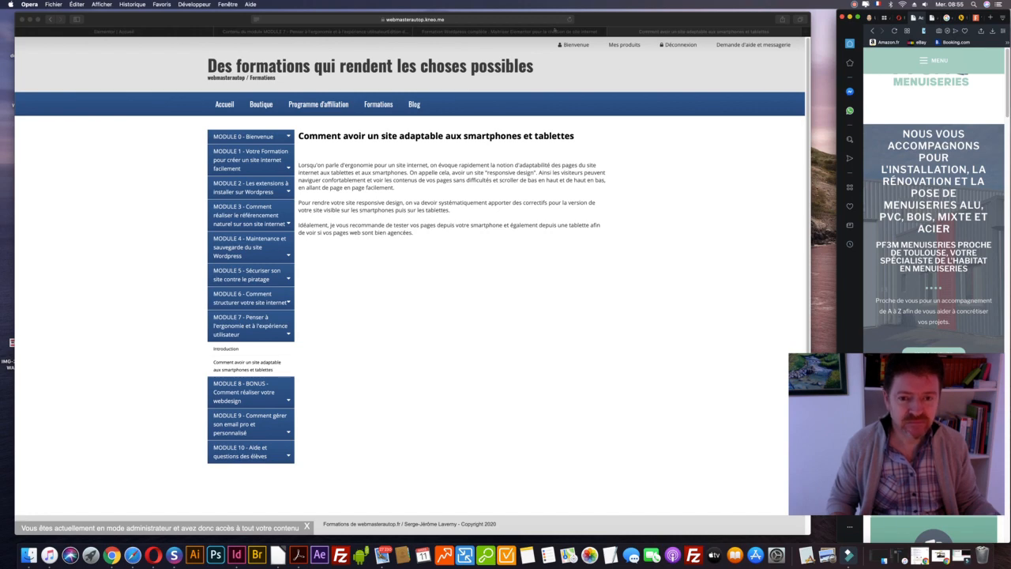
Switch to the Elementor editor of the Accueil page in Safari and preview the top of the page in Mobile mode
{"action": "left_click", "coordinate": [156, 32]}
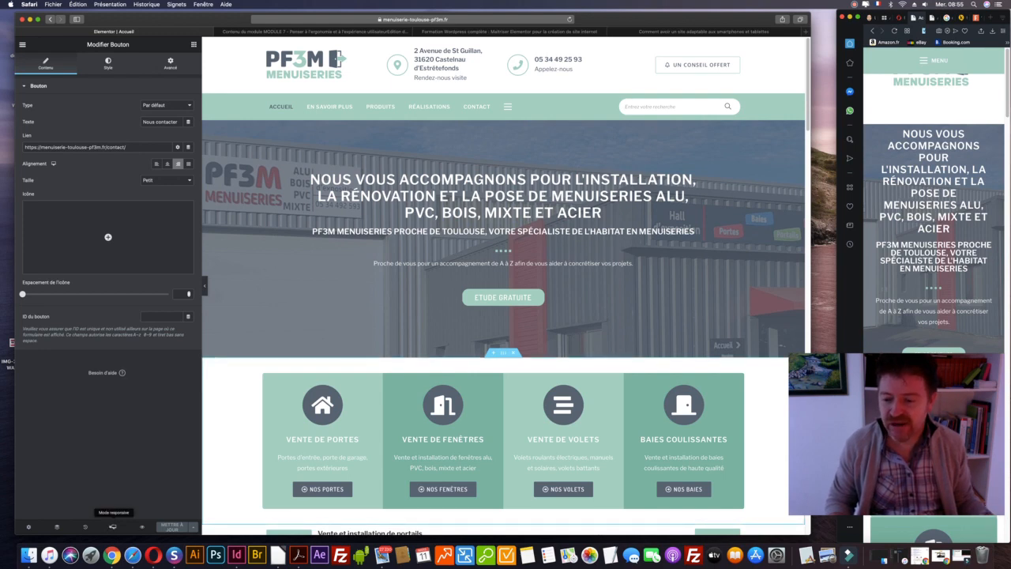
{"action": "scroll", "coordinate": [220, 508], "scroll_direction": "down", "scroll_amount": 1}
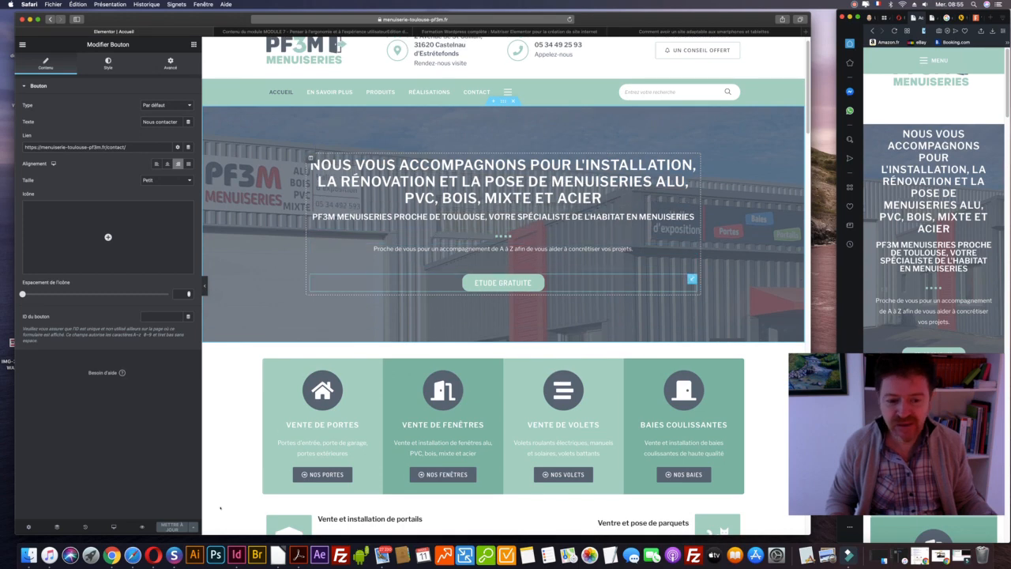
{"action": "mouse_move", "coordinate": [113, 526]}
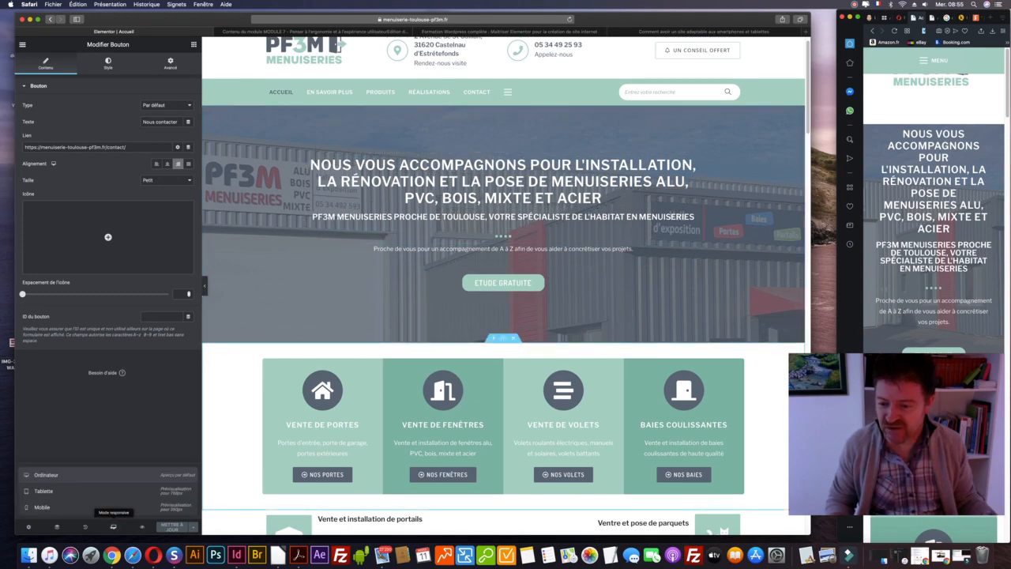
{"action": "left_click", "coordinate": [177, 507]}
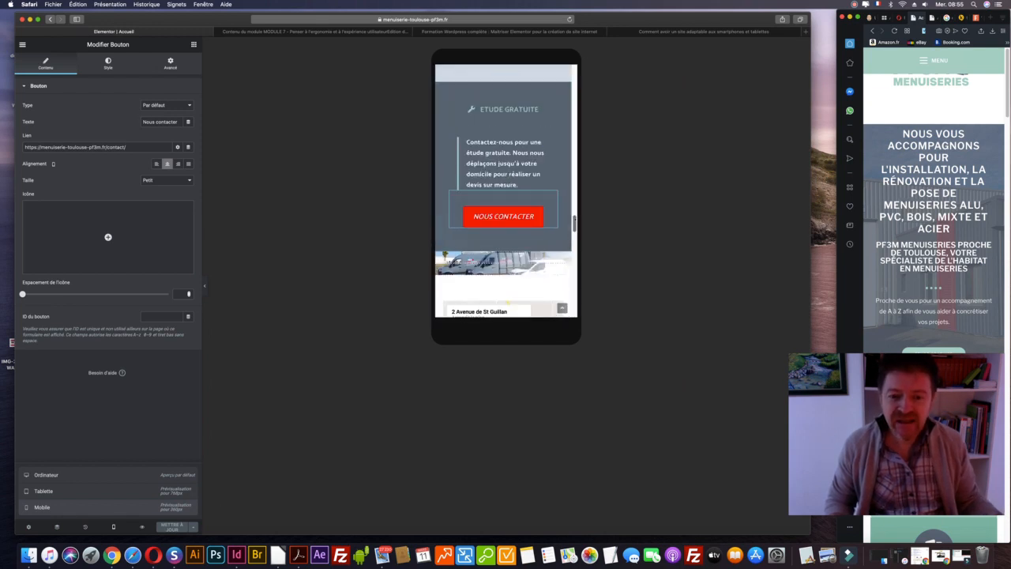
{"action": "scroll", "coordinate": [505, 198], "scroll_direction": "up", "scroll_amount": 10}
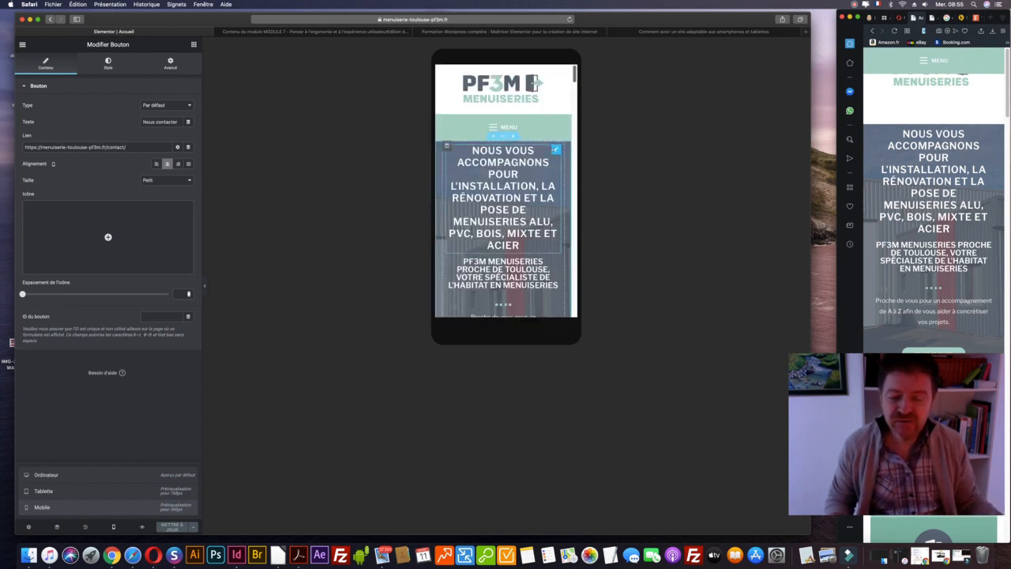
Set the typography size of the main heading "Nous vous accompagnons pour l'installation" to 19 px for mobile
{"action": "left_click", "coordinate": [556, 149]}
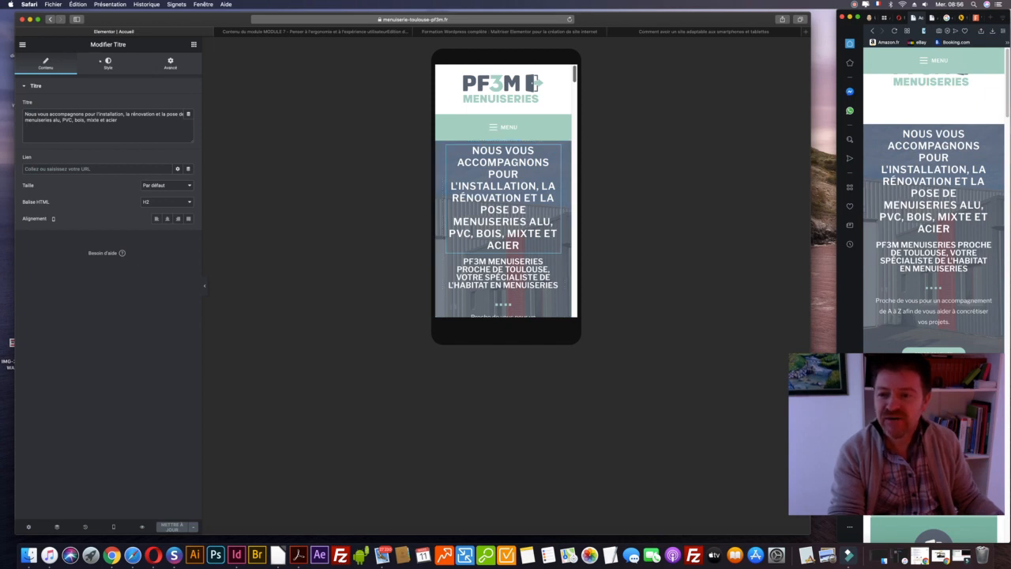
{"action": "left_click", "coordinate": [110, 65]}
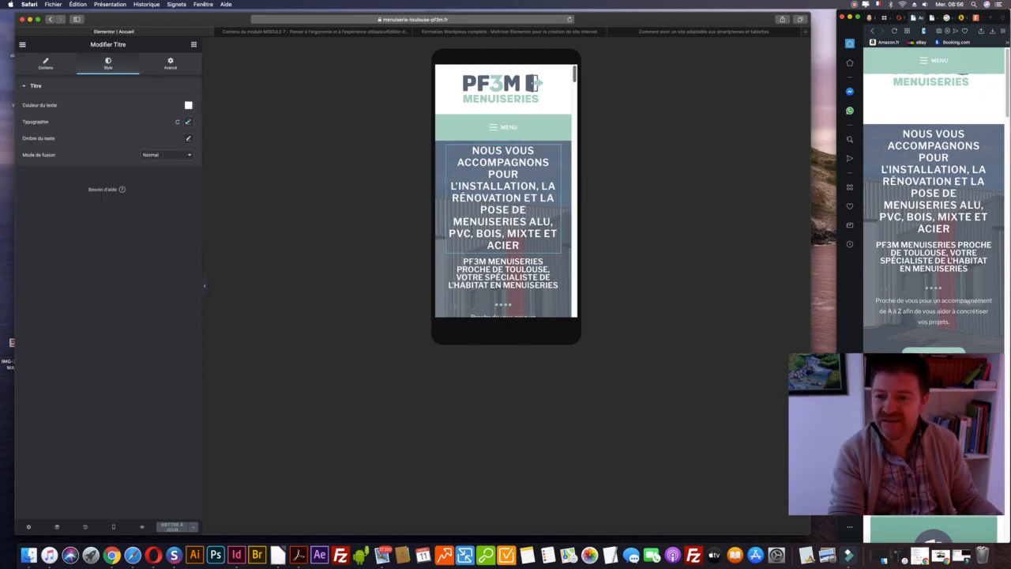
{"action": "left_click", "coordinate": [187, 122]}
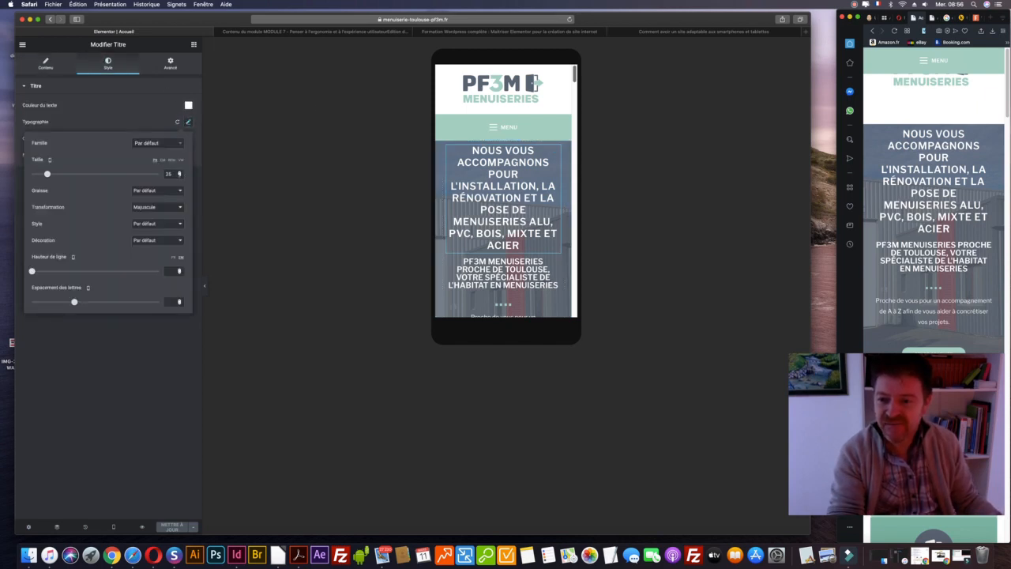
{"action": "left_click", "coordinate": [179, 175]}
{"action": "left_click", "coordinate": [179, 175]}
{"action": "left_click", "coordinate": [179, 175]}
{"action": "left_click", "coordinate": [179, 176]}
{"action": "left_click", "coordinate": [180, 176]}
{"action": "left_click", "coordinate": [179, 175]}
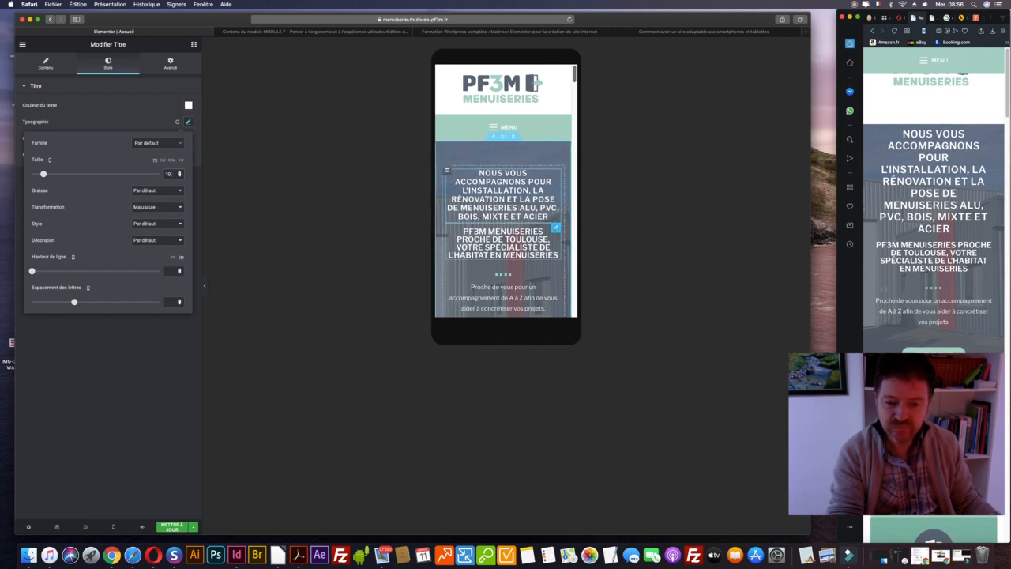
Reduce the main heading's mobile typography size further to 17 px
{"action": "left_click", "coordinate": [556, 228]}
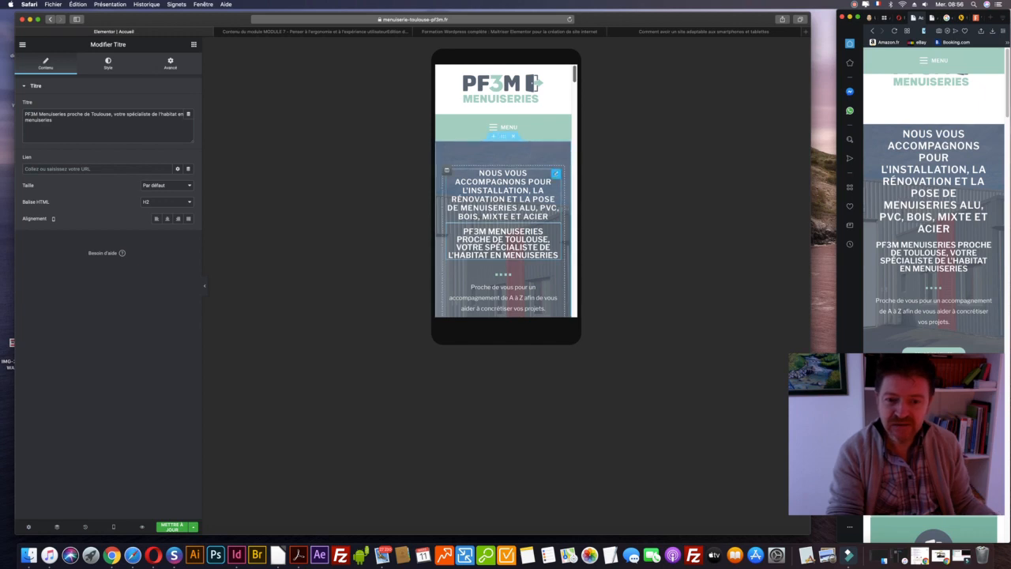
{"action": "left_click", "coordinate": [108, 63]}
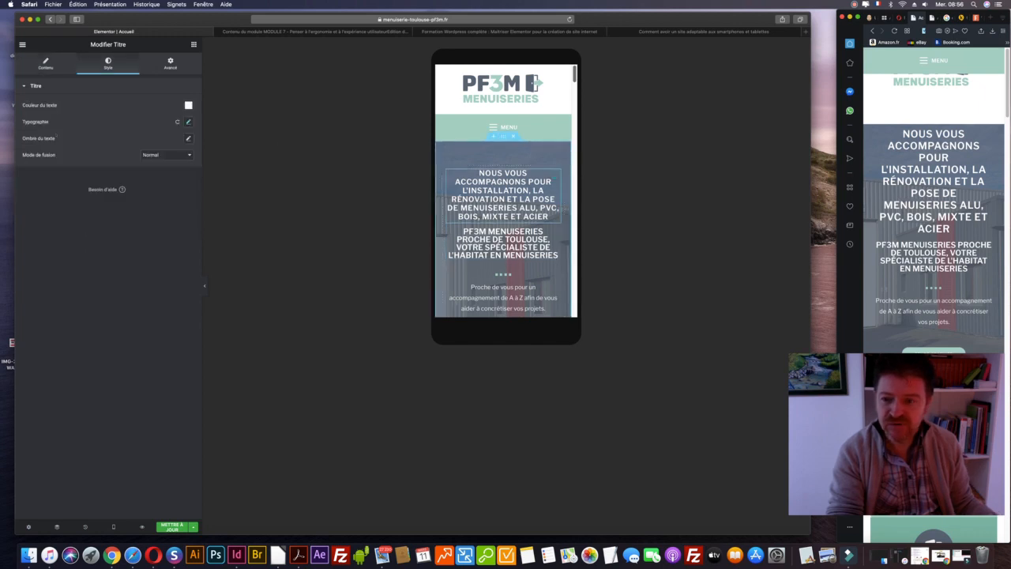
{"action": "left_click", "coordinate": [188, 122]}
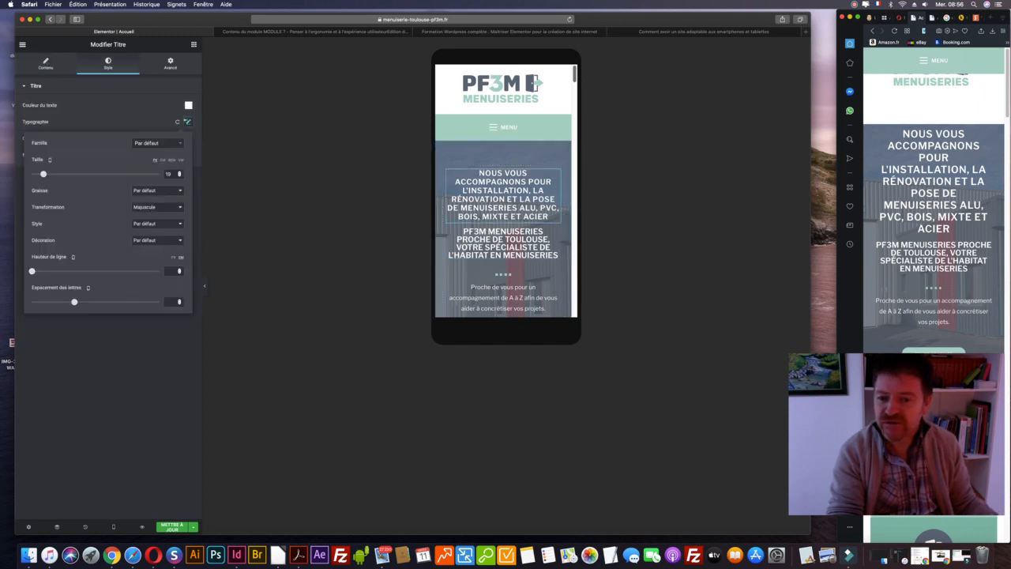
{"action": "left_click", "coordinate": [179, 175]}
{"action": "left_click", "coordinate": [179, 175]}
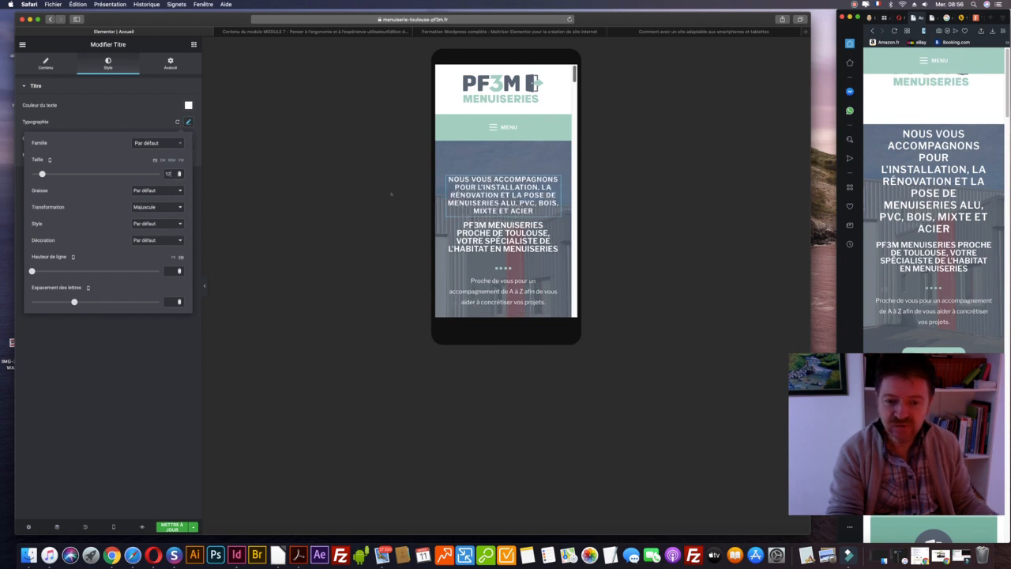
Set the mobile typography size of the subheading "PF3M Menuiseries proche de Toulouse" to 11 px
{"action": "left_click", "coordinate": [503, 236]}
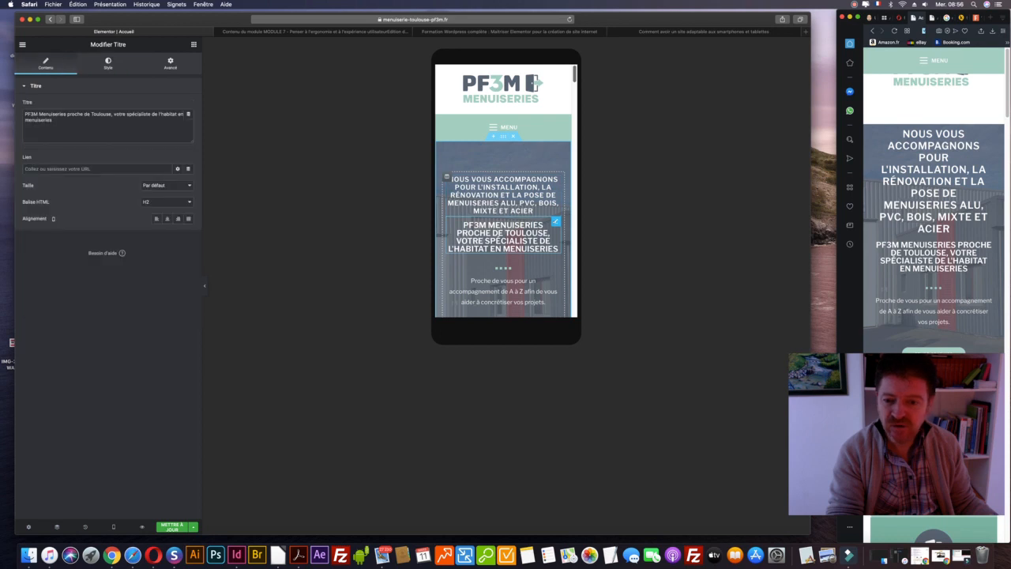
{"action": "left_click", "coordinate": [108, 63]}
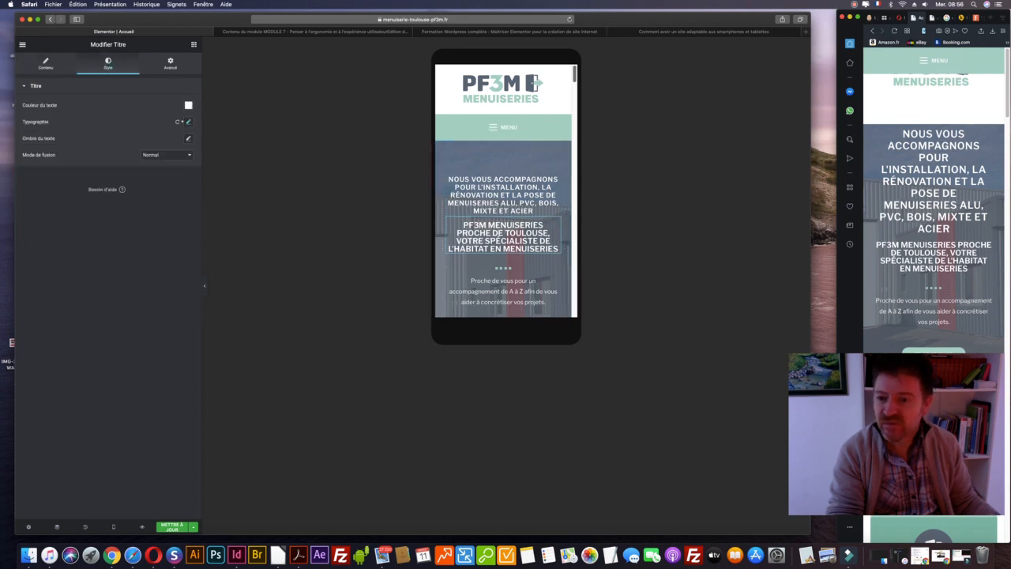
{"action": "left_click", "coordinate": [187, 121]}
{"action": "left_click", "coordinate": [179, 172]}
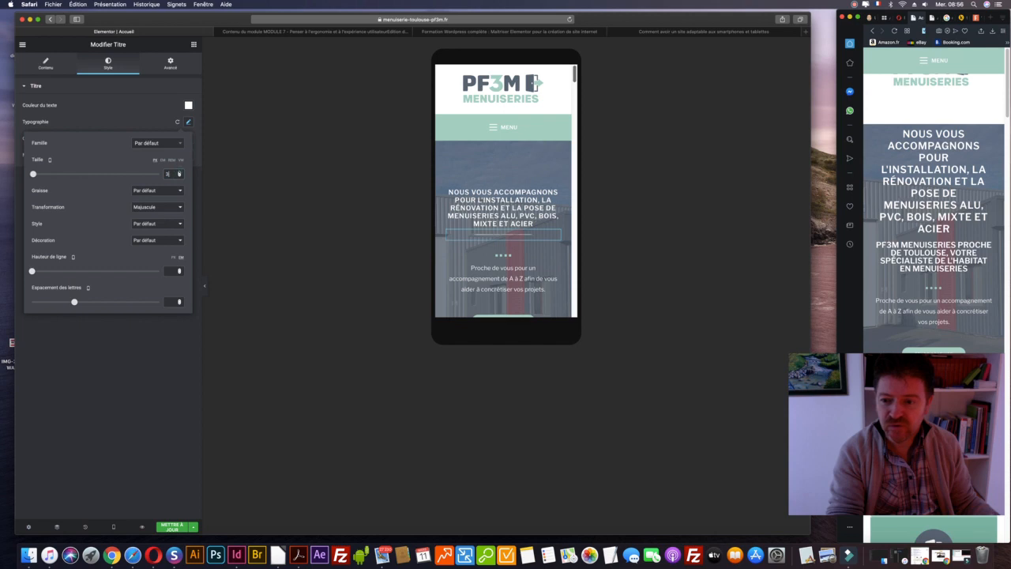
{"action": "key", "text": "Up"}
{"action": "key", "text": "Up"}
{"action": "key", "text": "Up"}
{"action": "key", "text": "Up"}
{"action": "key", "text": "Up"}
{"action": "key", "text": "Up"}
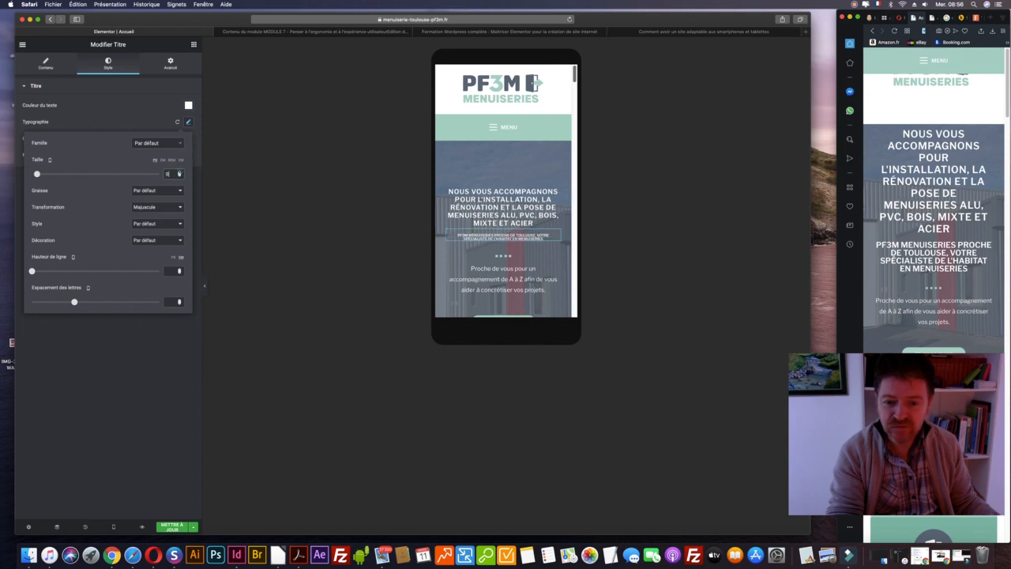
{"action": "key", "text": "Up"}
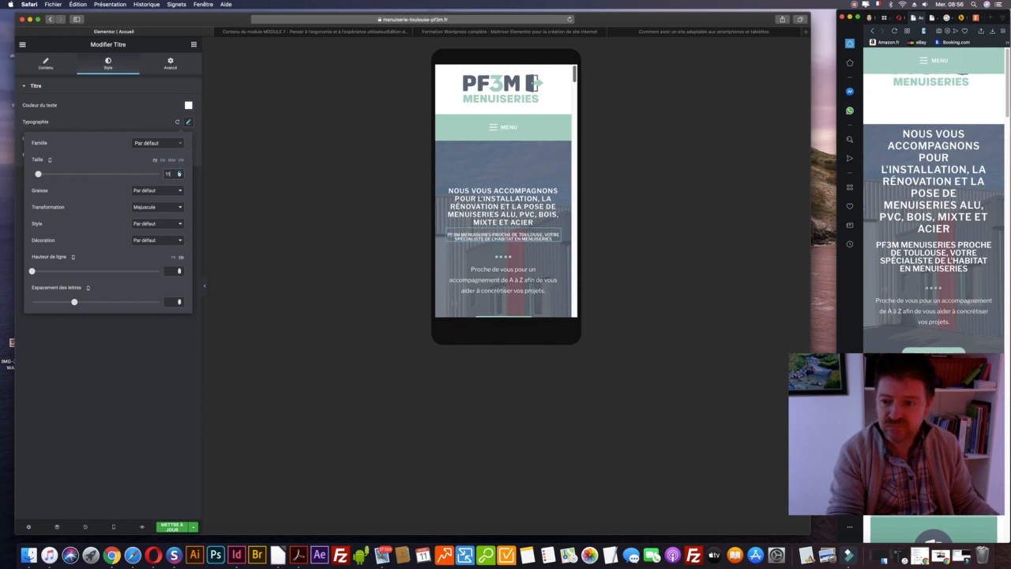
{"action": "key", "text": "Up"}
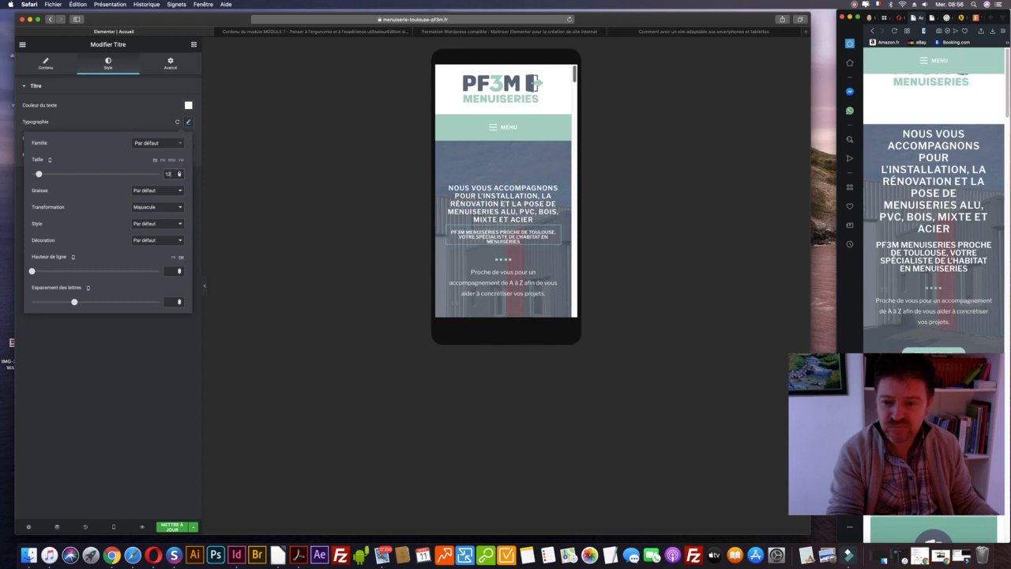
{"action": "key", "text": "Down"}
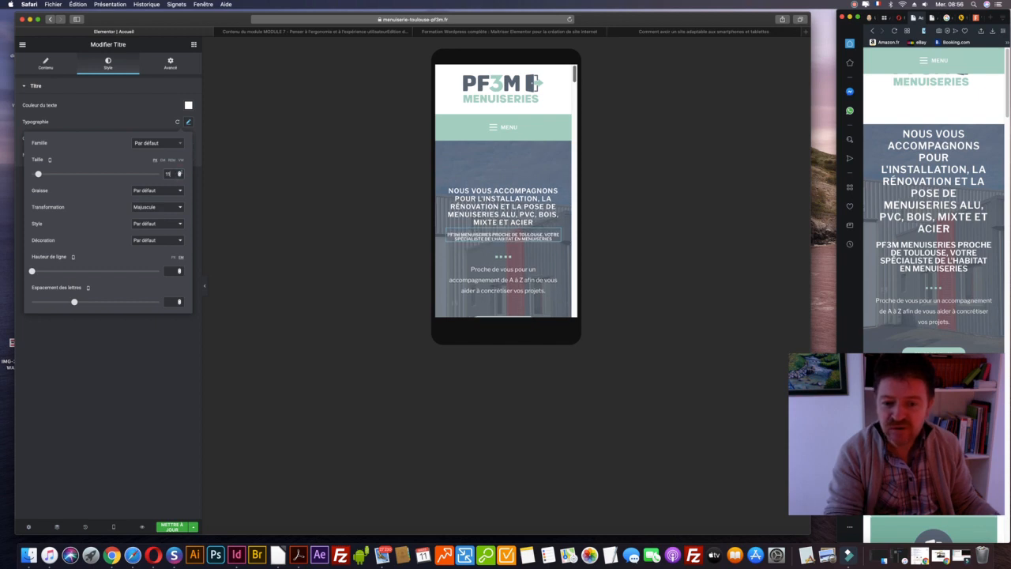
Set the mobile line height to 1.5 em for the subheading and 1.3 em for the main heading
{"action": "left_click_drag", "start_coordinate": [33, 271], "coordinate": [50, 270]}
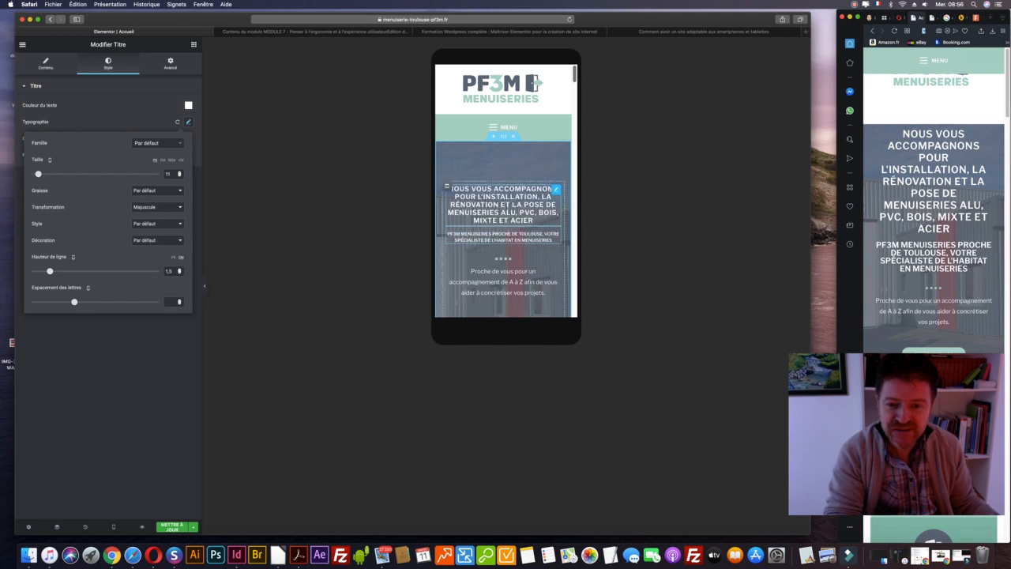
{"action": "left_click", "coordinate": [251, 182]}
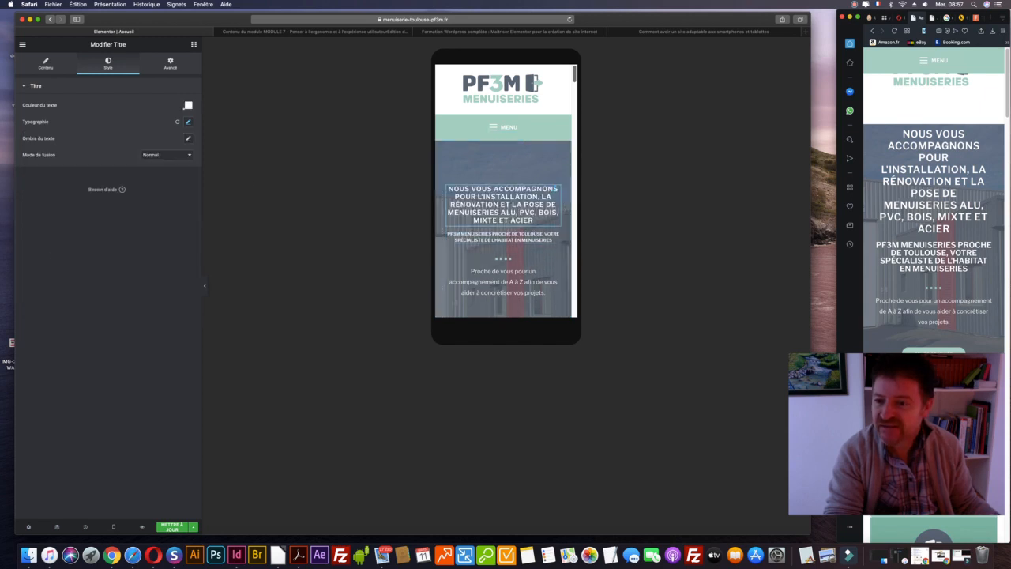
{"action": "left_click", "coordinate": [189, 121]}
{"action": "left_click_drag", "start_coordinate": [31, 271], "coordinate": [44, 271]}
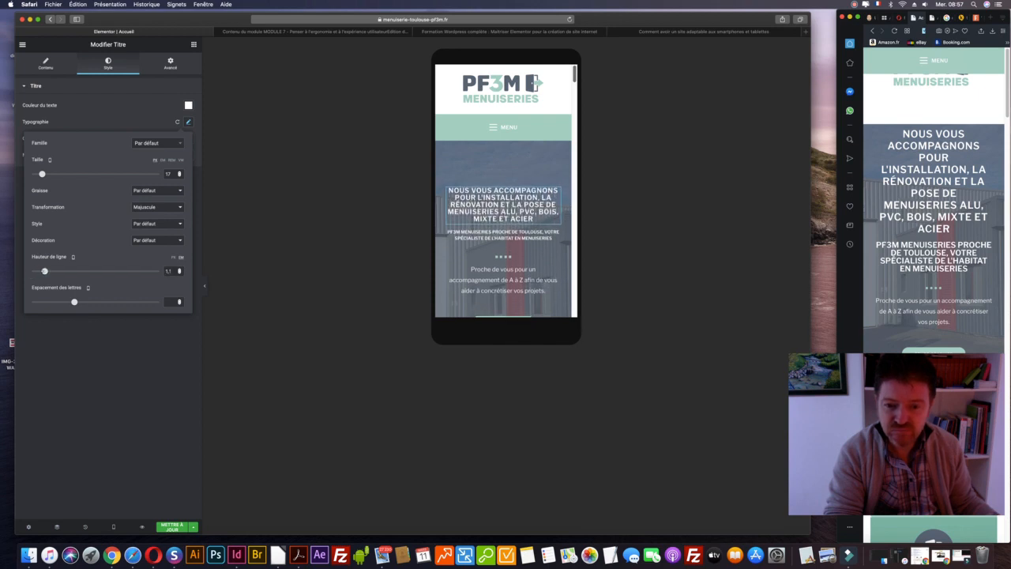
{"action": "left_click_drag", "start_coordinate": [44, 270], "coordinate": [47, 271]}
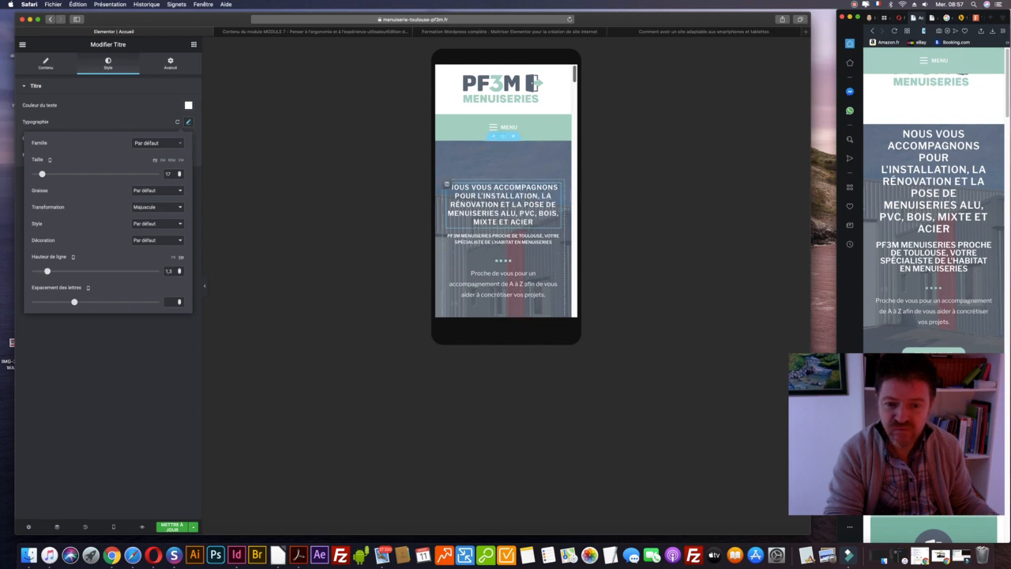
{"action": "scroll", "coordinate": [505, 229], "scroll_direction": "down", "scroll_amount": 2}
{"action": "scroll", "coordinate": [507, 229], "scroll_direction": "down", "scroll_amount": 2}
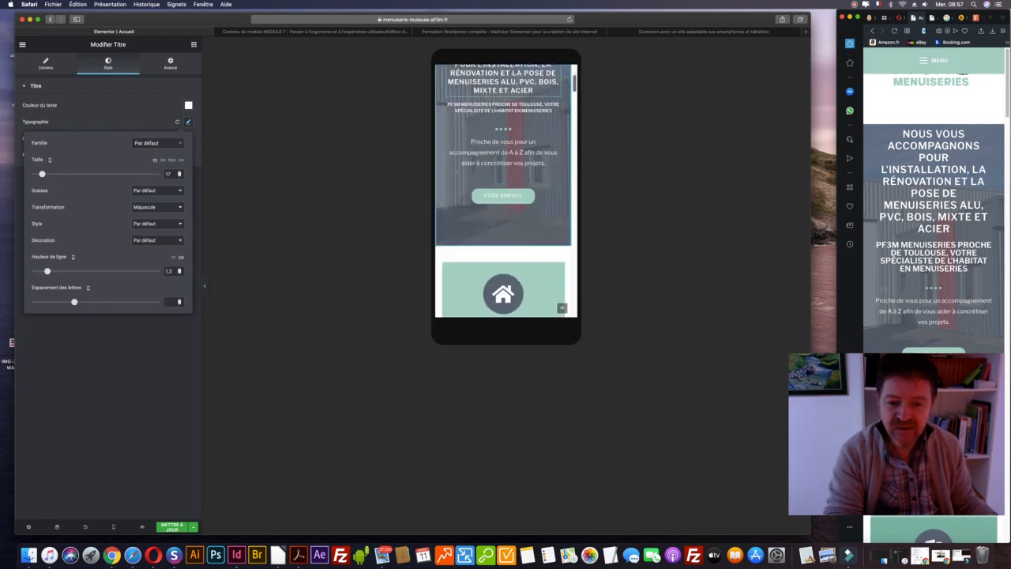
{"action": "scroll", "coordinate": [507, 229], "scroll_direction": "up", "scroll_amount": 4}
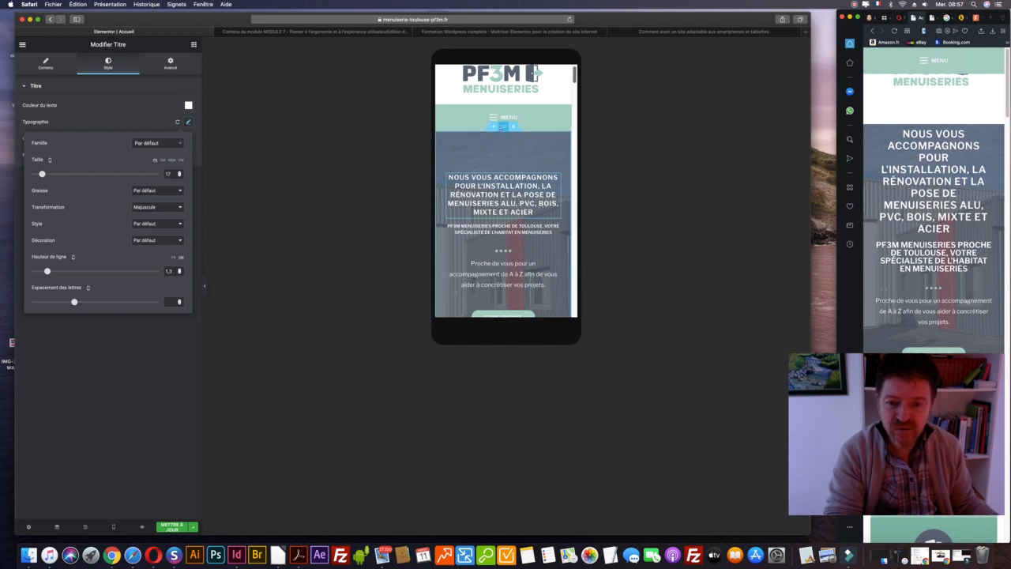
Set the hero section's mobile top and bottom margins to 0 and its inner margins to 1 % on all sides
{"action": "left_click", "coordinate": [502, 126]}
{"action": "left_click", "coordinate": [168, 63]}
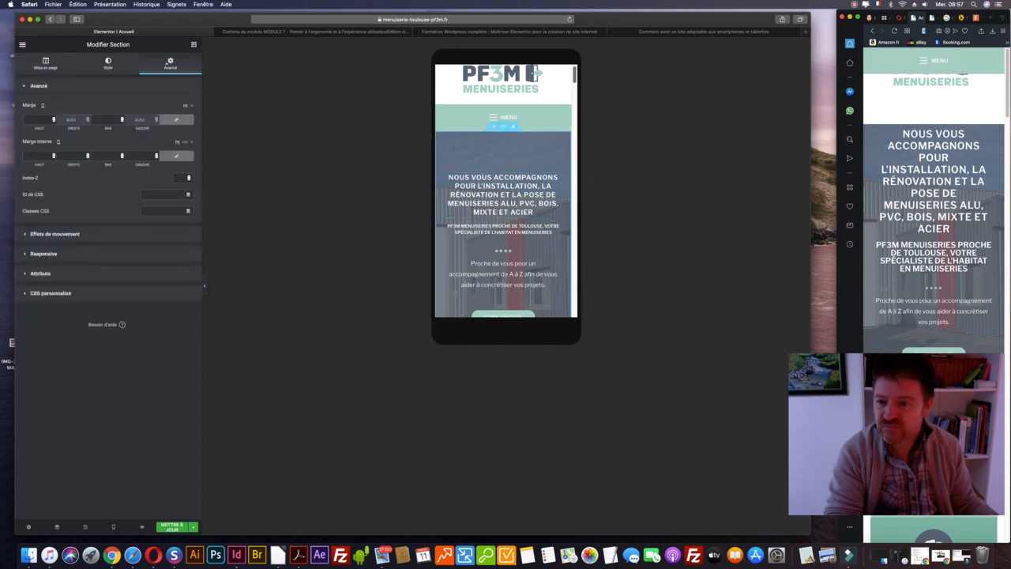
{"action": "left_click", "coordinate": [121, 121]}
{"action": "left_click", "coordinate": [122, 118]}
{"action": "left_click", "coordinate": [191, 142]}
{"action": "left_click", "coordinate": [157, 158]}
{"action": "left_click", "coordinate": [157, 154]}
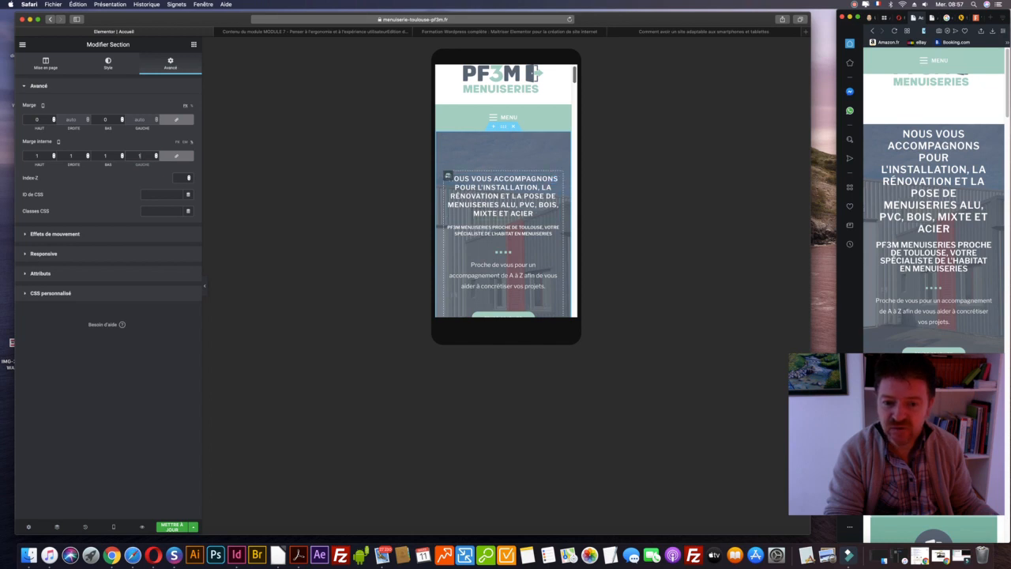
Try 1 % mobile margins on the hero column and settle on 0 for all its margins and inner margins
{"action": "left_click", "coordinate": [448, 176]}
{"action": "left_click", "coordinate": [170, 62]}
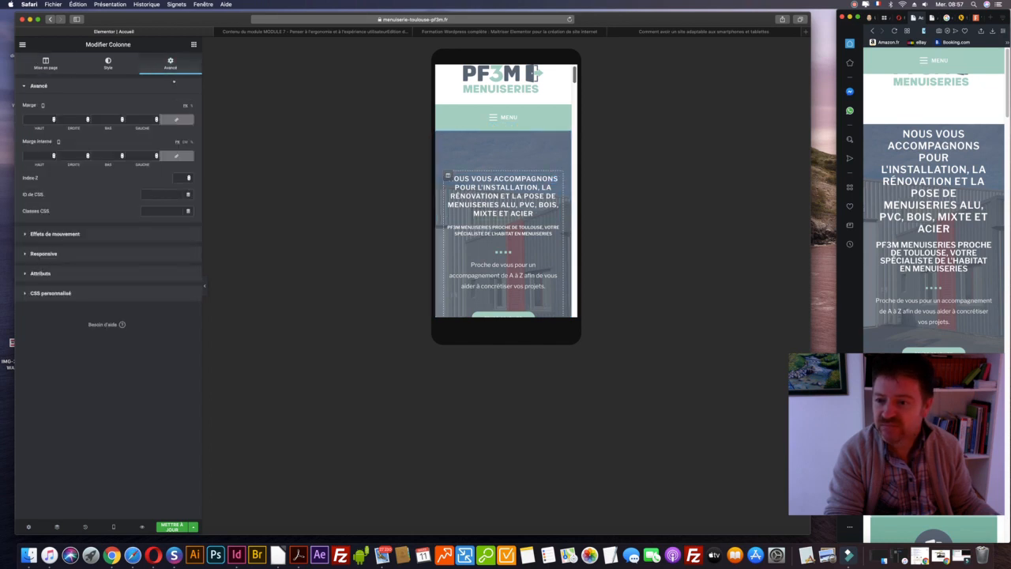
{"action": "left_click", "coordinate": [191, 106]}
{"action": "left_click", "coordinate": [157, 118]}
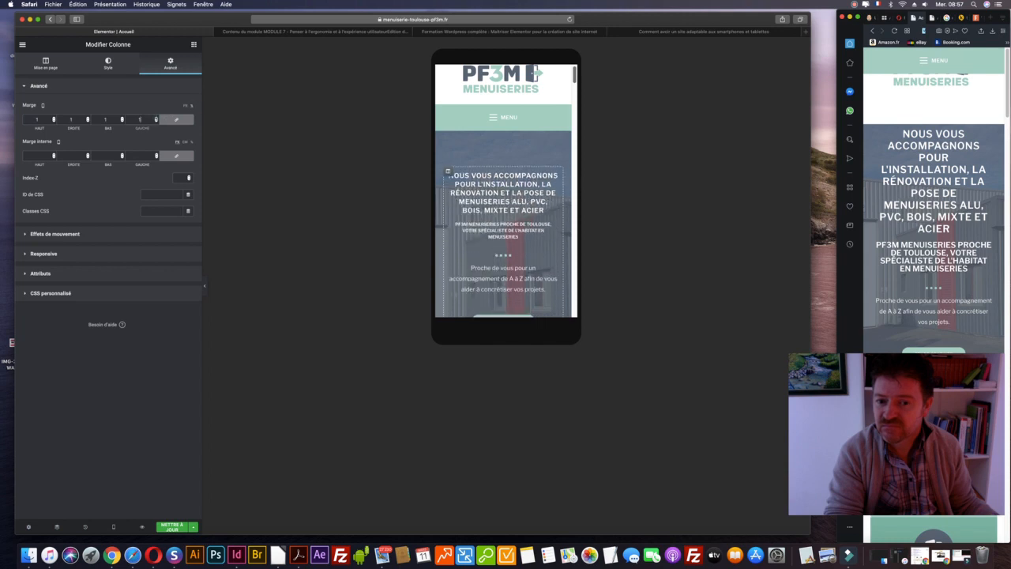
{"action": "left_click", "coordinate": [156, 121]}
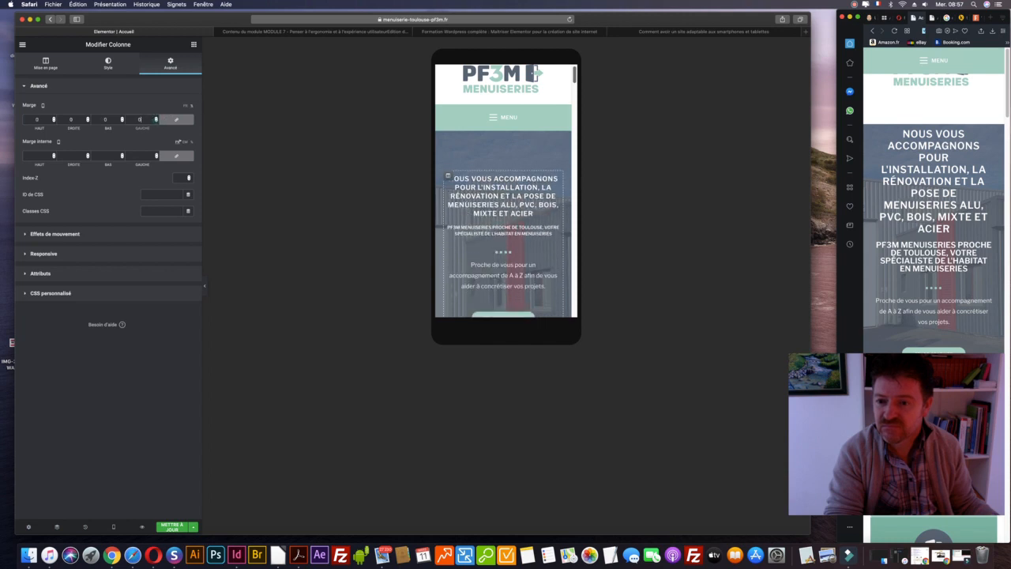
{"action": "left_click", "coordinate": [156, 157]}
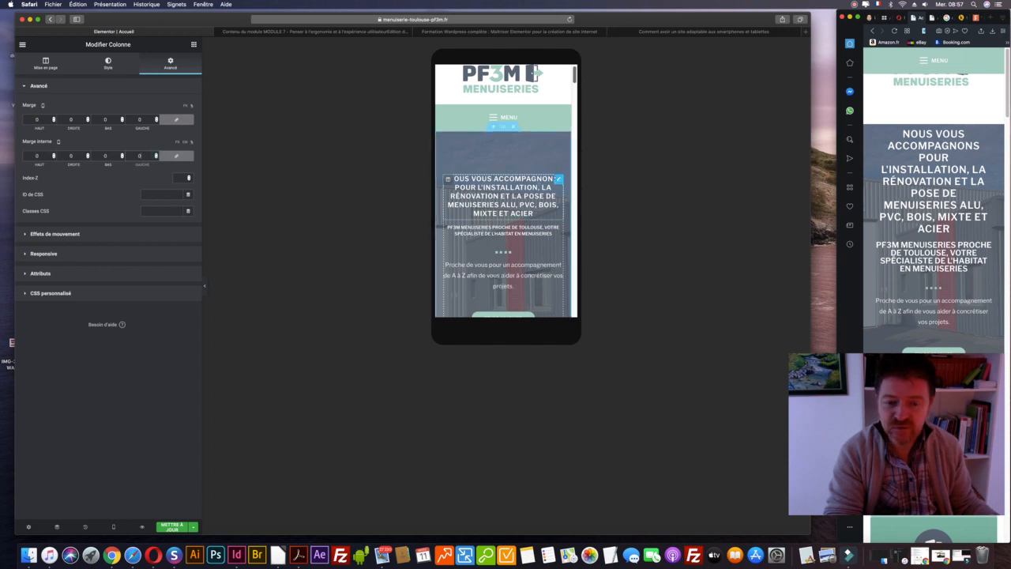
Set the main heading's mobile margins and inner margins to 0 on all sides
{"action": "left_click", "coordinate": [558, 179]}
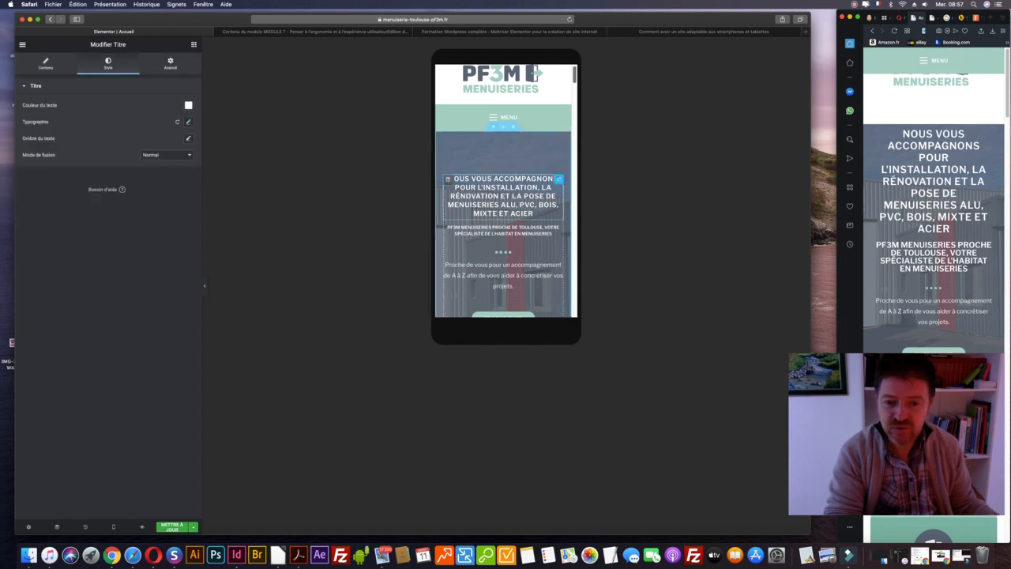
{"action": "left_click", "coordinate": [170, 62]}
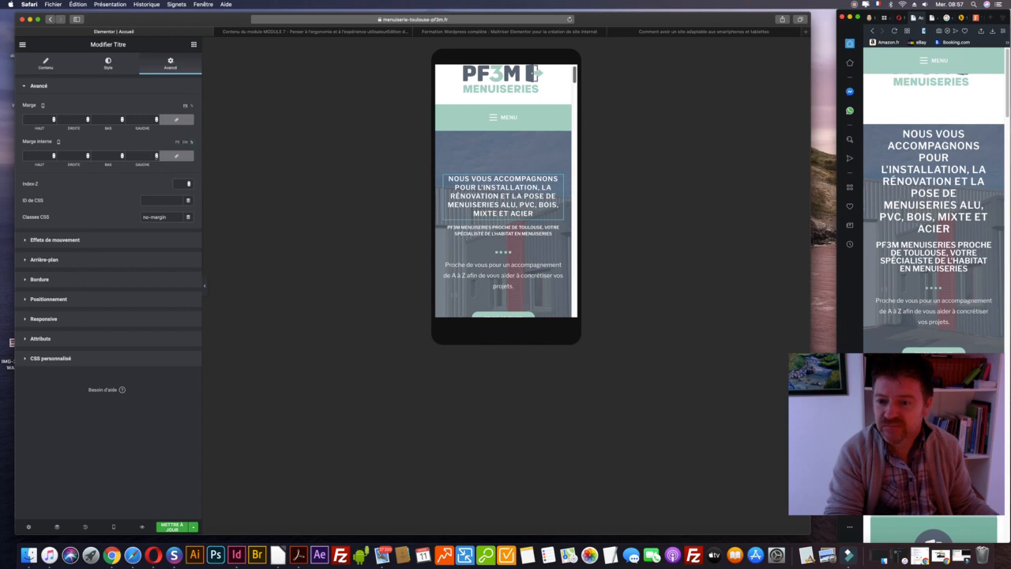
{"action": "left_click", "coordinate": [156, 157]}
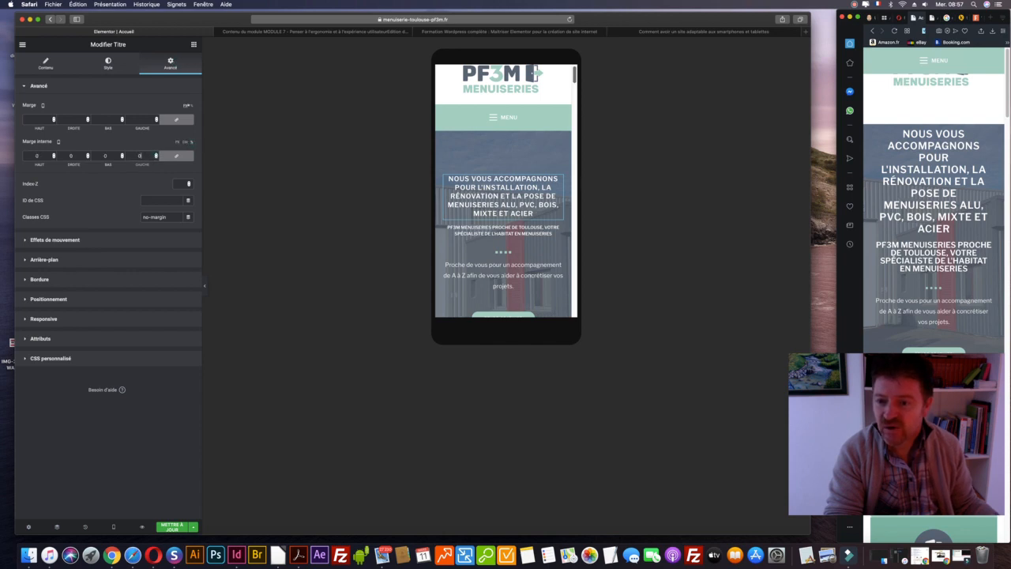
{"action": "left_click", "coordinate": [157, 119]}
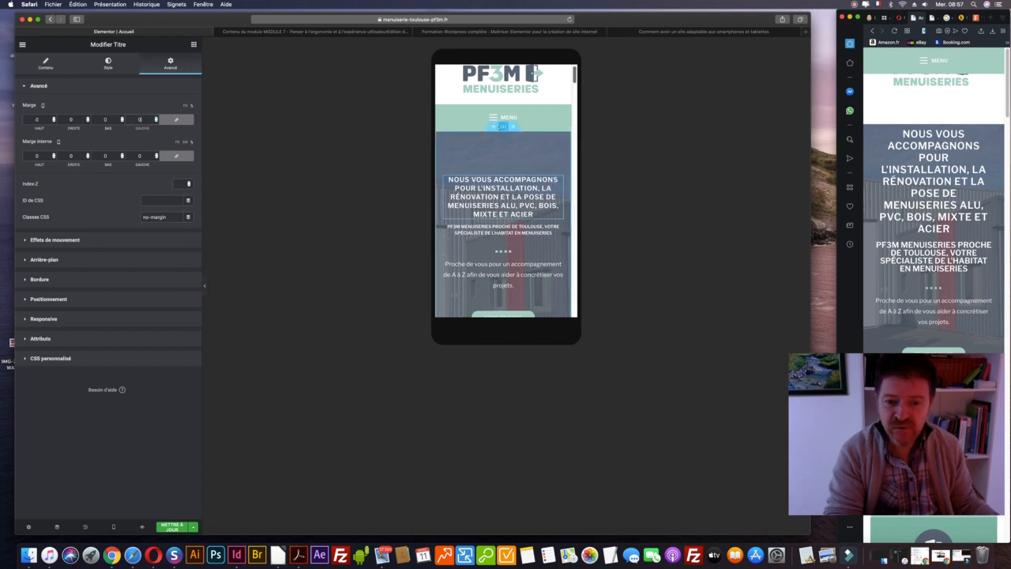
Set the hero section's mobile inner margins to 0 on all sides and check its spacing in the preview
{"action": "left_click", "coordinate": [502, 126]}
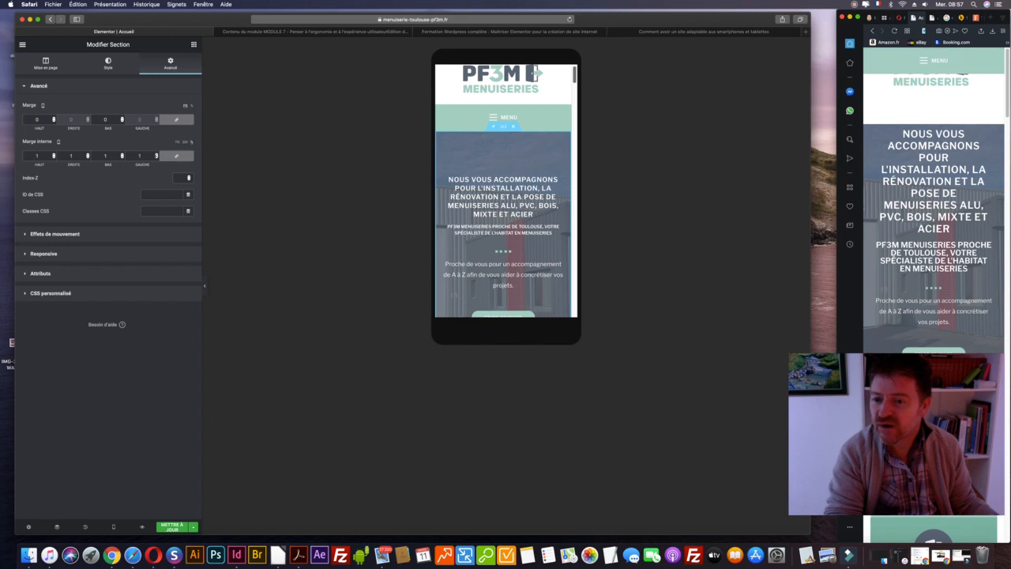
{"action": "type", "text": "0"}
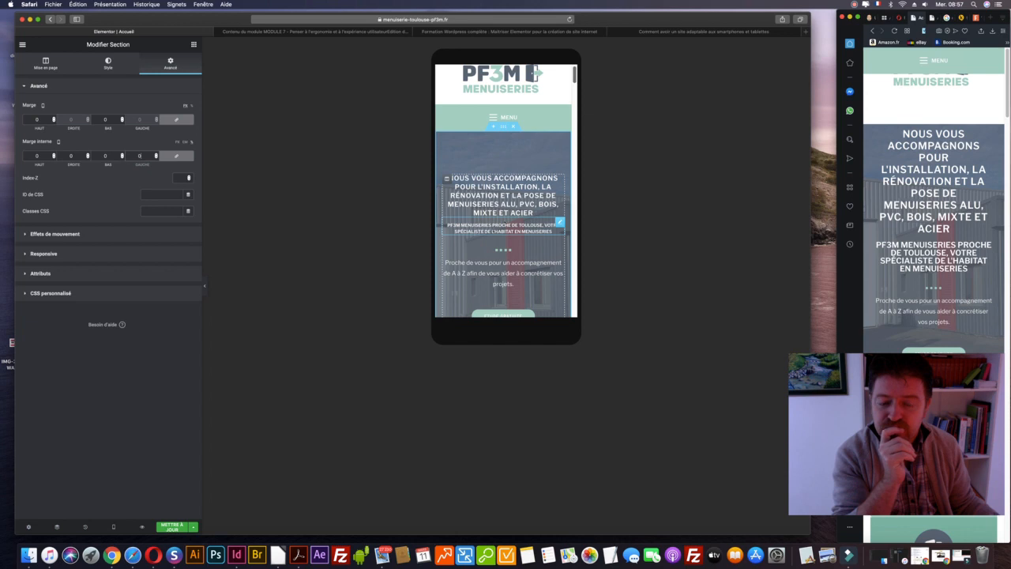
{"action": "scroll", "coordinate": [505, 190], "scroll_direction": "down", "scroll_amount": 2}
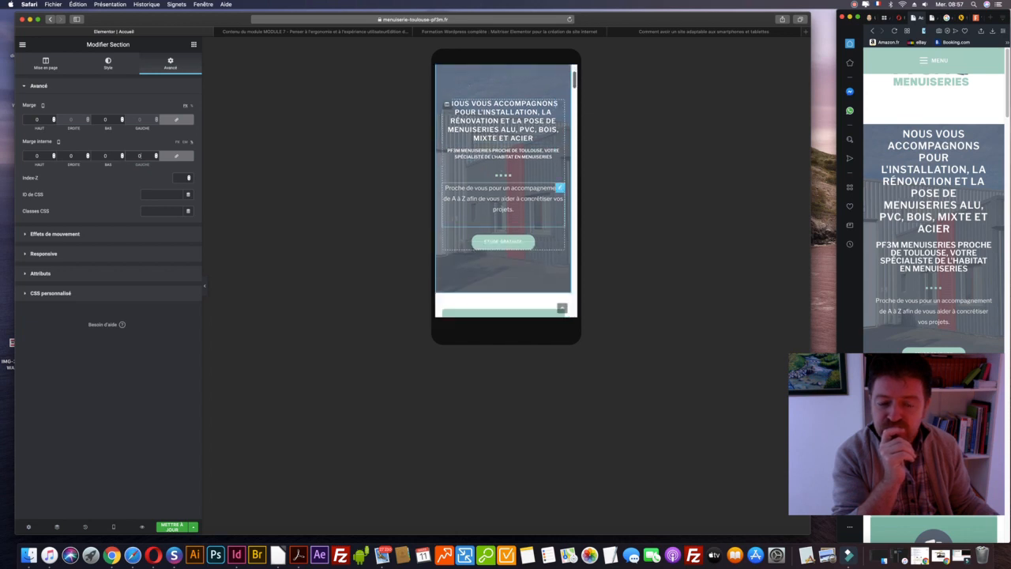
{"action": "scroll", "coordinate": [444, 109], "scroll_direction": "up", "scroll_amount": 2}
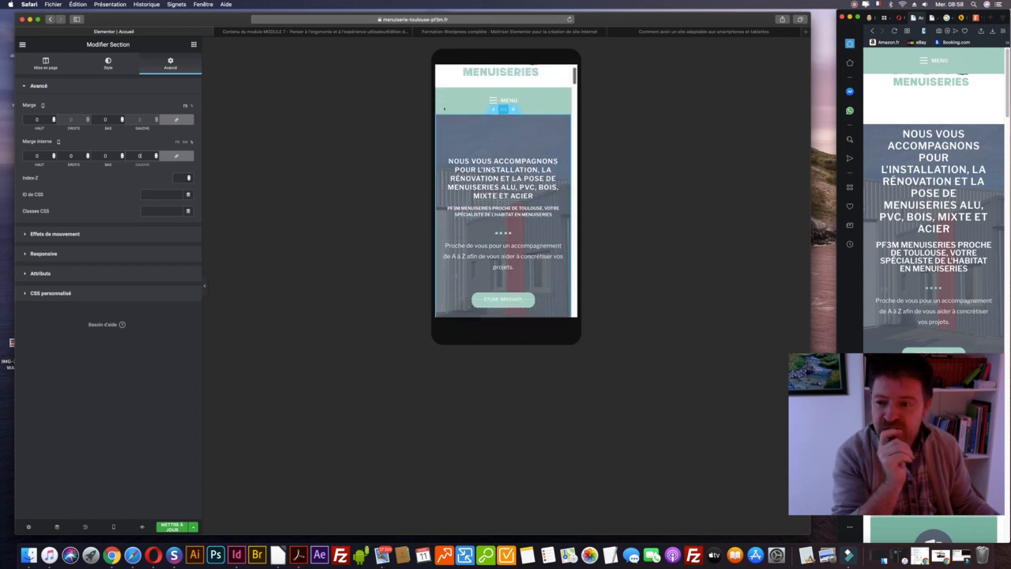
Set the hero section's minimum height on mobile to 471 px
{"action": "left_click", "coordinate": [46, 62]}
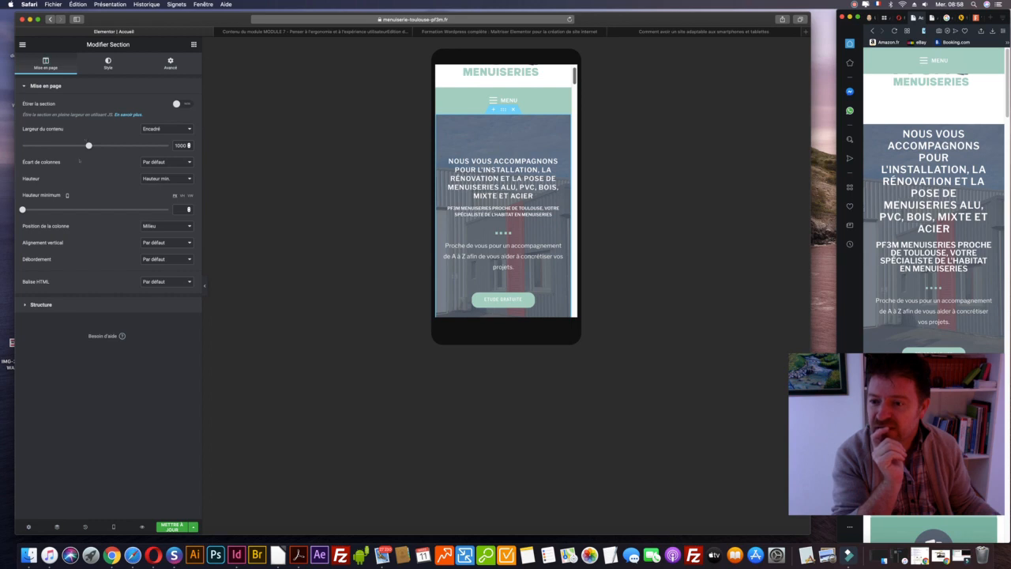
{"action": "left_click_drag", "start_coordinate": [22, 210], "coordinate": [70, 209]}
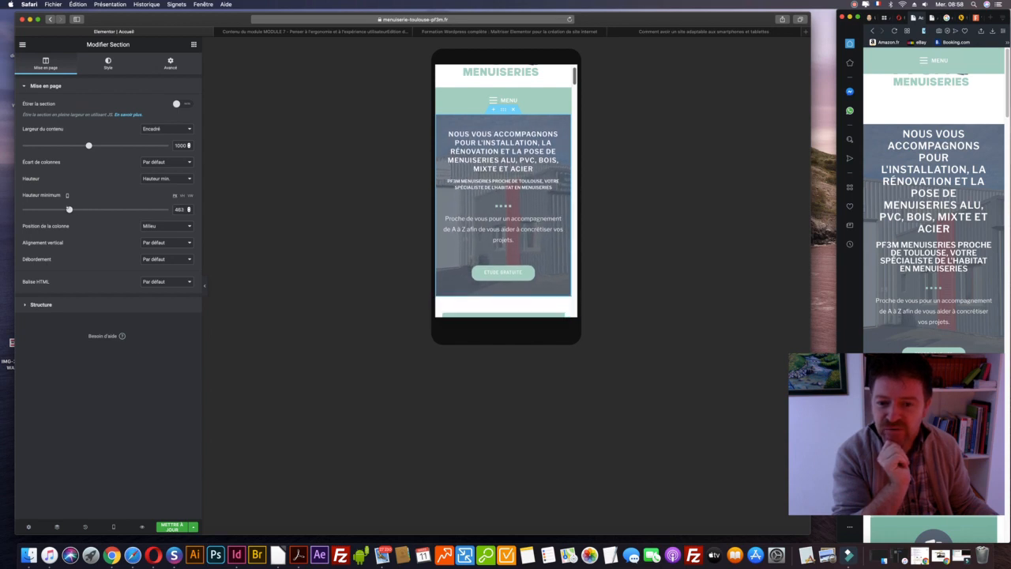
{"action": "left_click_drag", "start_coordinate": [70, 210], "coordinate": [70, 209]}
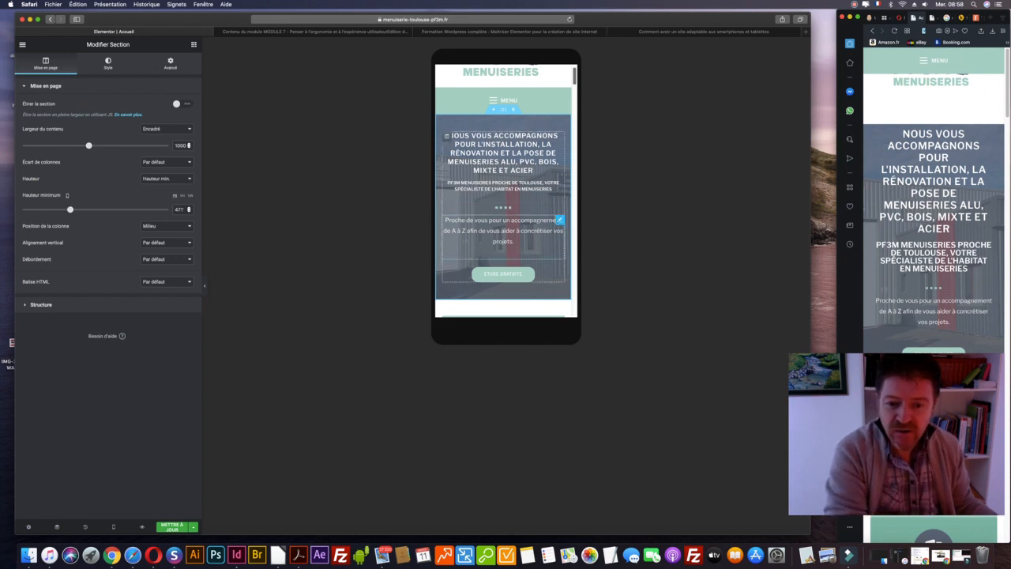
Set the mobile typography size of the "Proche de vous pour un accompagnement" text to 14 px
{"action": "left_click", "coordinate": [559, 219]}
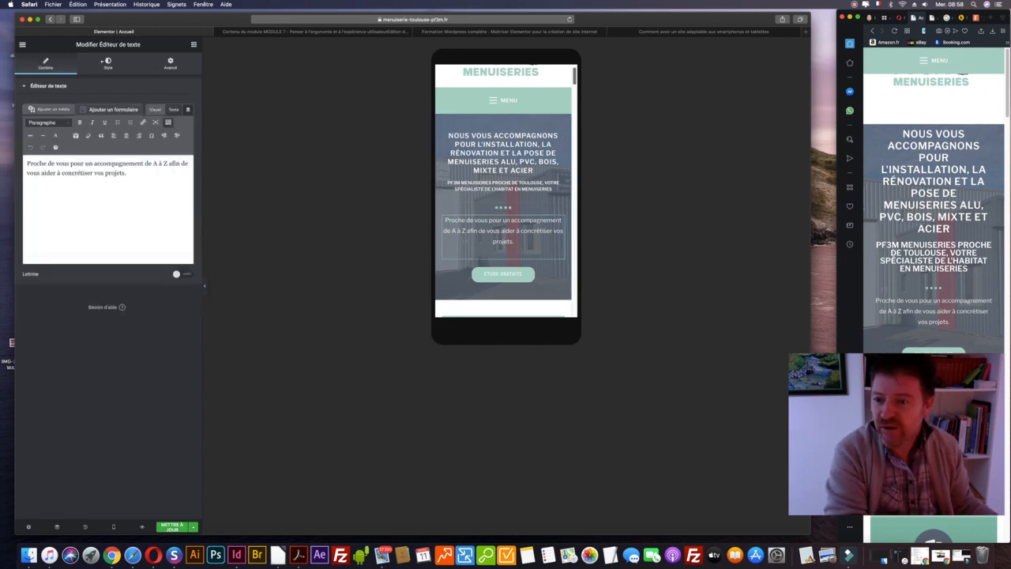
{"action": "left_click", "coordinate": [105, 62]}
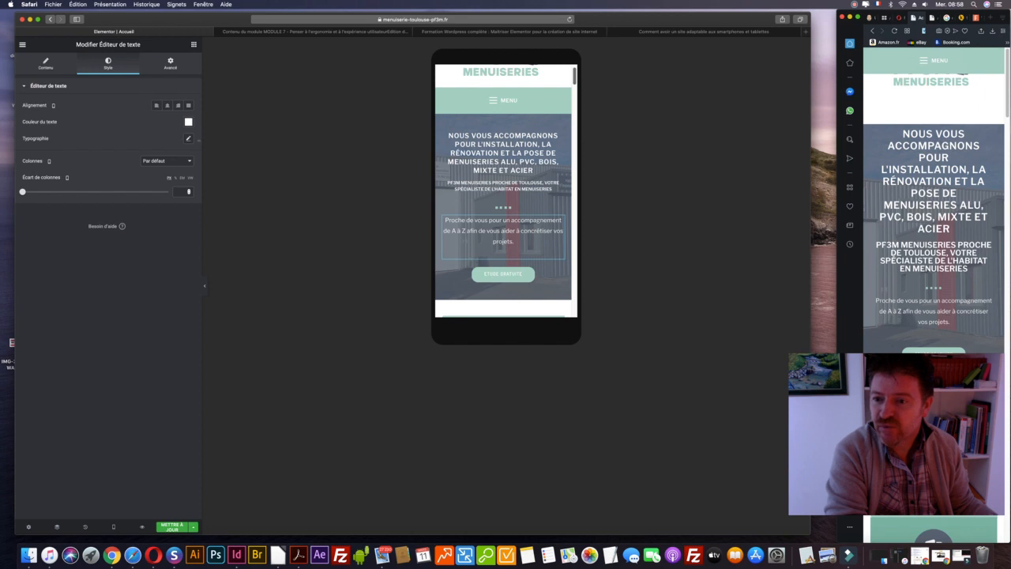
{"action": "left_click", "coordinate": [187, 138]}
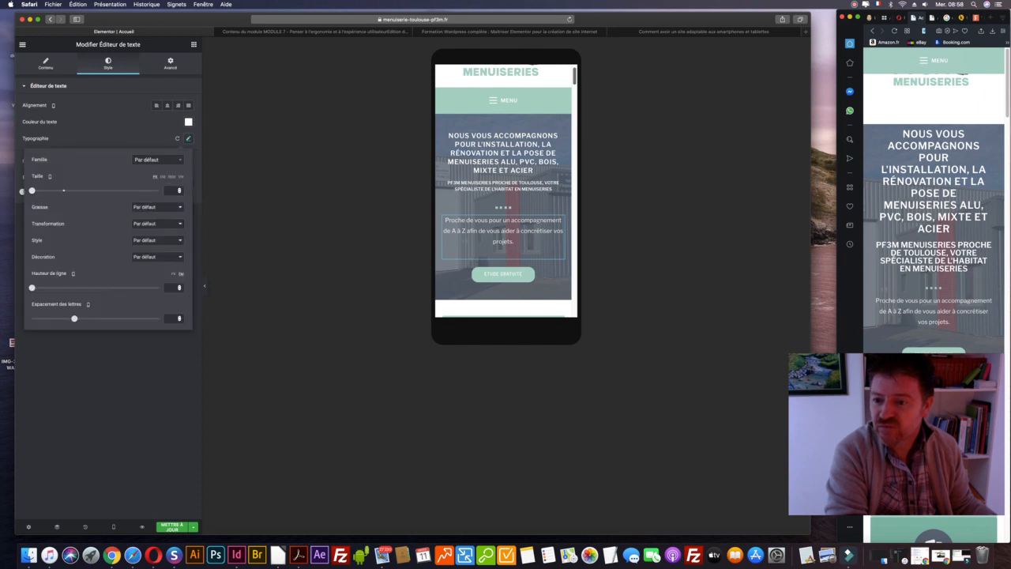
{"action": "left_click_drag", "start_coordinate": [31, 190], "coordinate": [40, 190]}
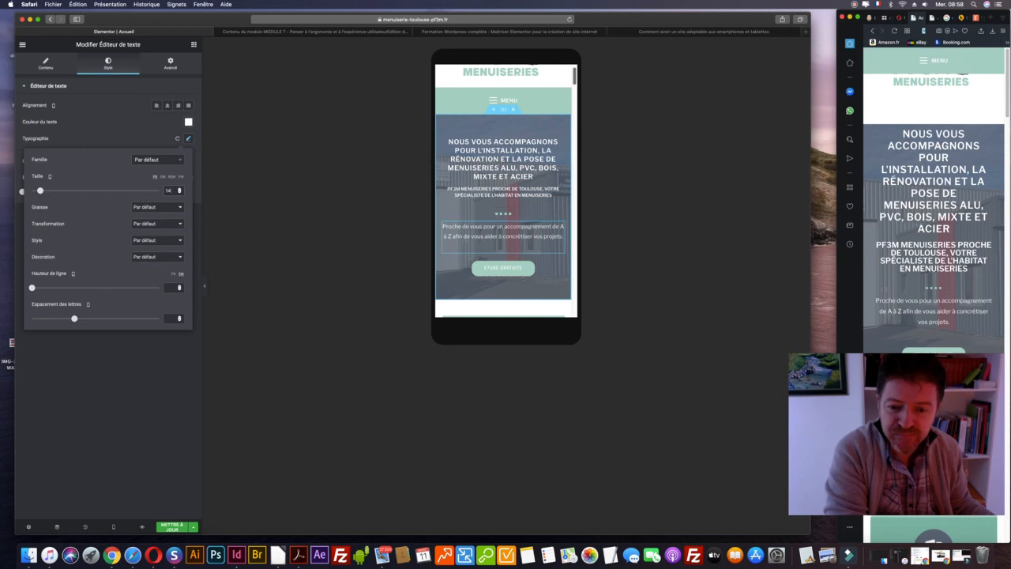
Reduce the hero section's minimum height on mobile to 393 px
{"action": "scroll", "coordinate": [522, 279], "scroll_direction": "down", "scroll_amount": 1}
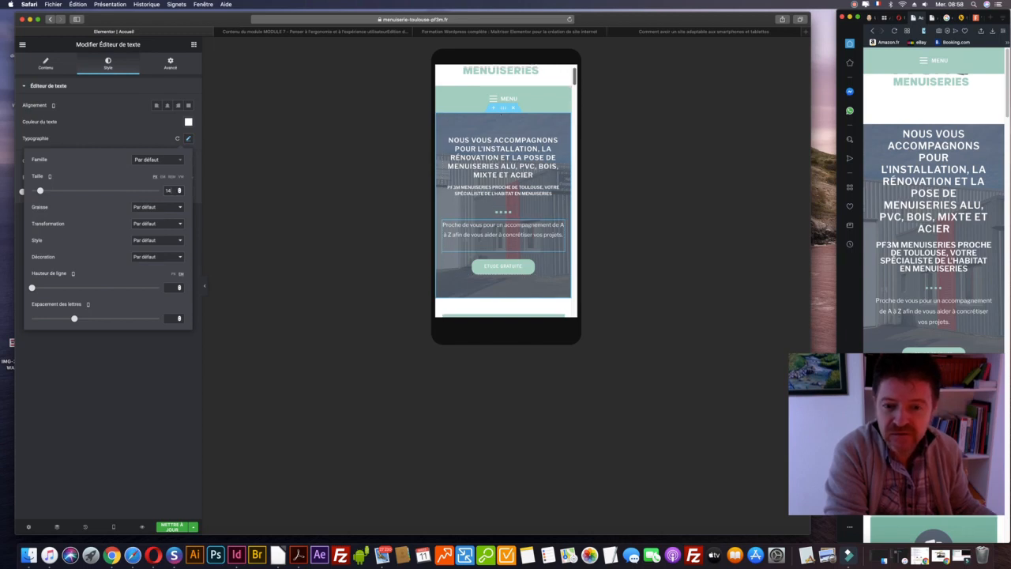
{"action": "left_click", "coordinate": [503, 108]}
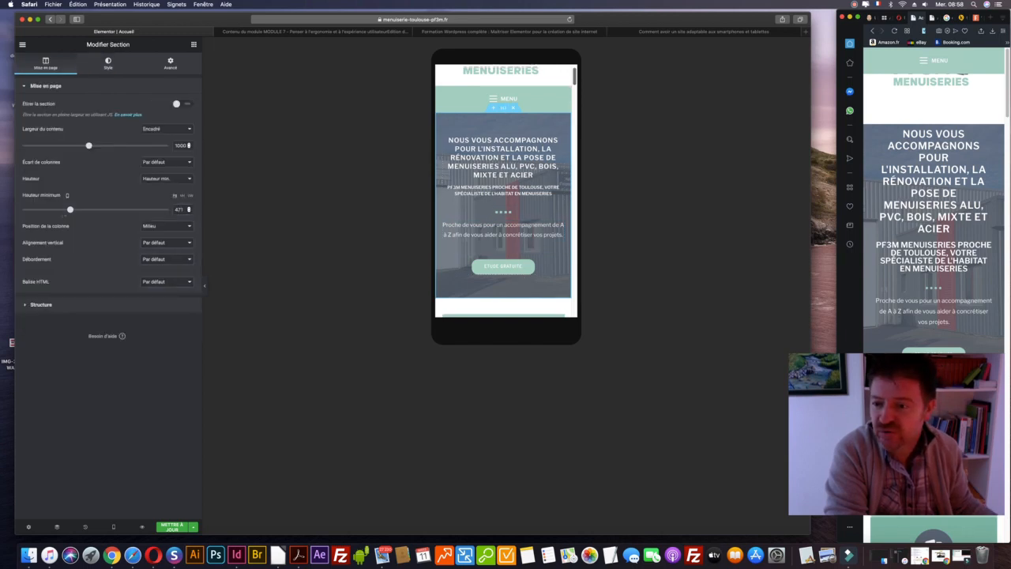
{"action": "left_click_drag", "start_coordinate": [69, 209], "coordinate": [62, 210]}
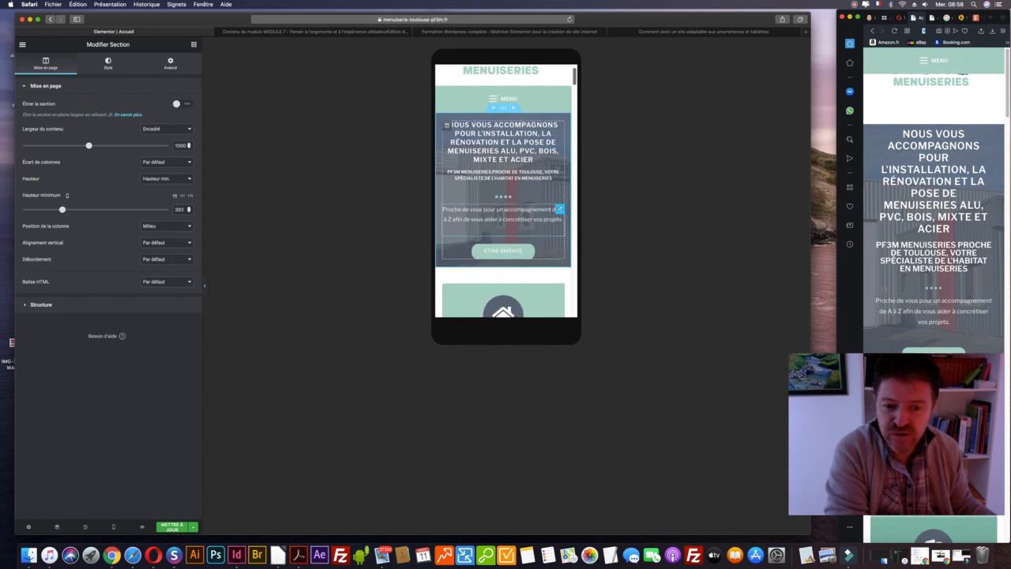
Set the mobile margins and inner margins of the "Proche de vous" text to 0 on all sides
{"action": "left_click", "coordinate": [560, 209]}
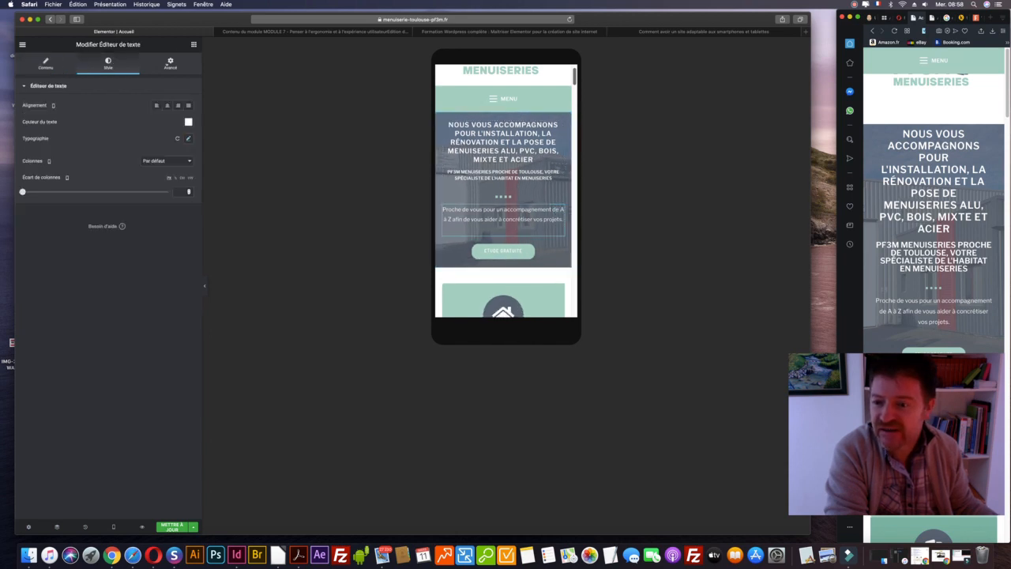
{"action": "left_click", "coordinate": [170, 63]}
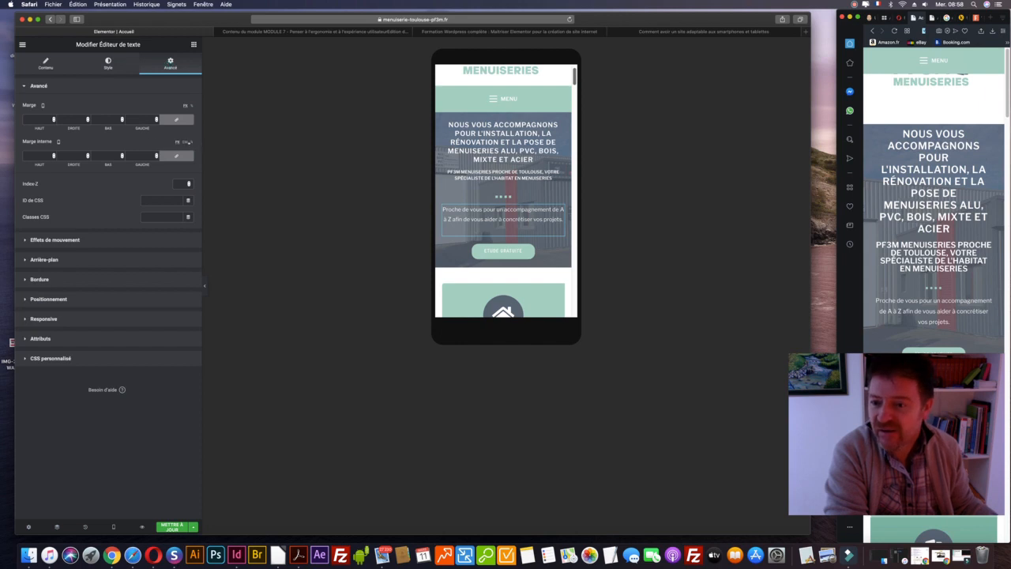
{"action": "left_click", "coordinate": [156, 157]}
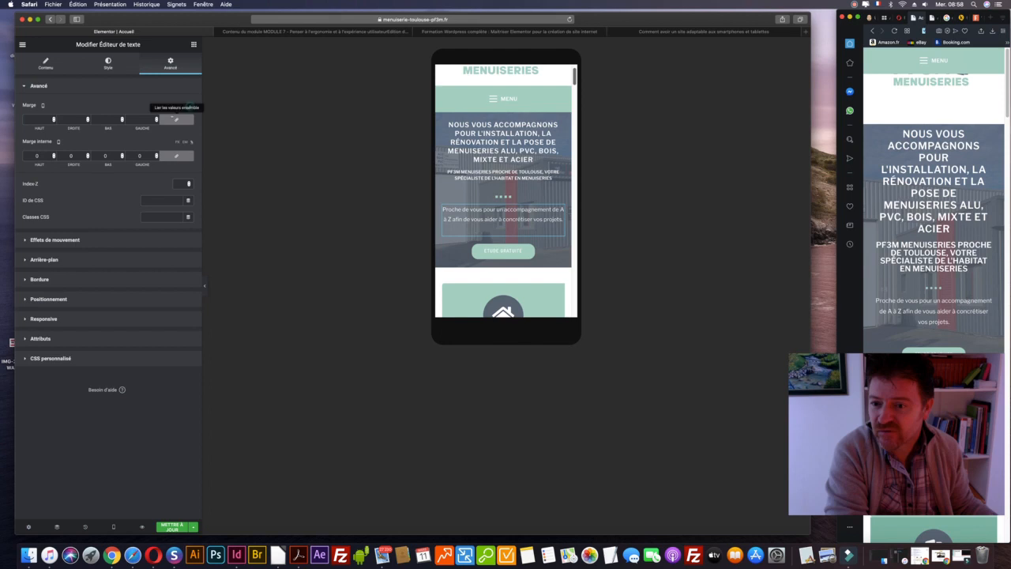
{"action": "left_click", "coordinate": [156, 118]}
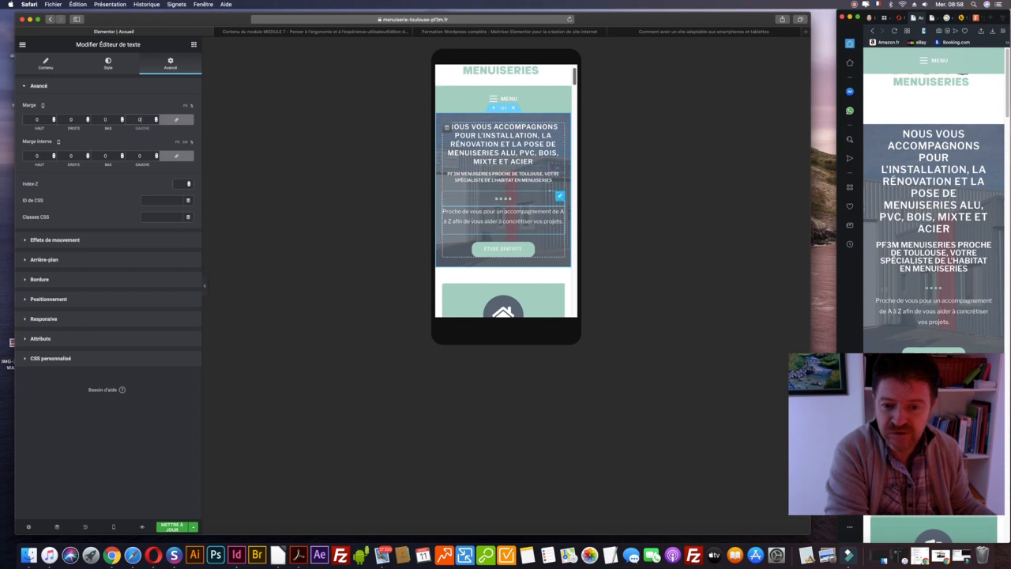
Set the mobile margins and inner margins of the dotted separator in the hero section to 0% on all sides
{"action": "left_click", "coordinate": [559, 196]}
{"action": "left_click", "coordinate": [170, 63]}
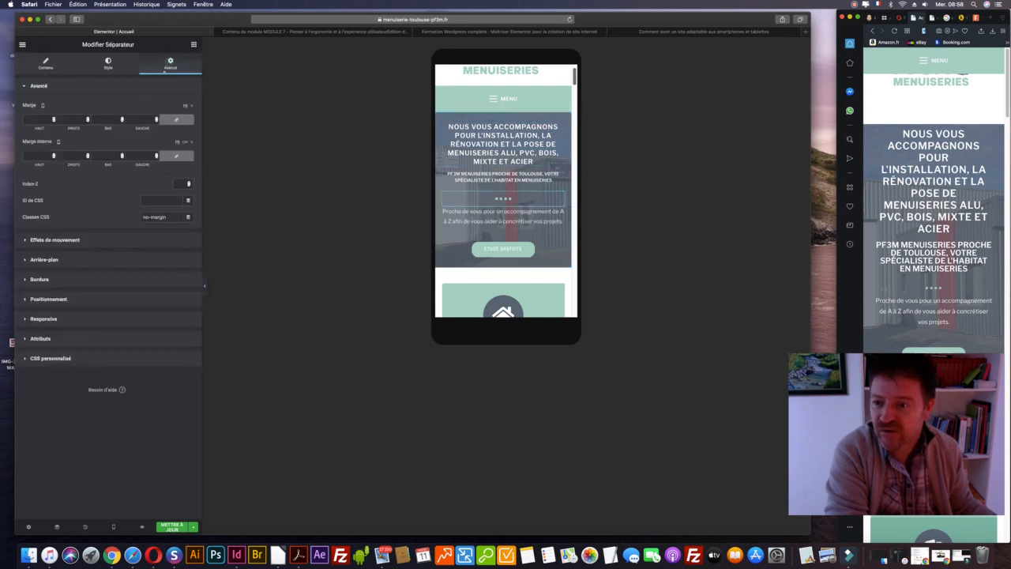
{"action": "left_click", "coordinate": [191, 142]}
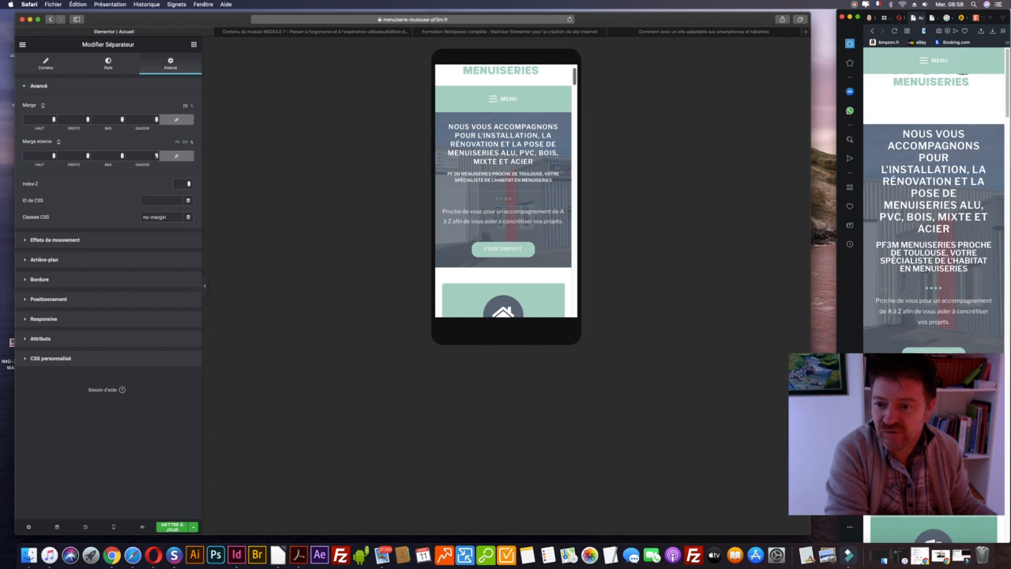
{"action": "left_click", "coordinate": [151, 156]}
{"action": "type", "text": "0"}
{"action": "left_click", "coordinate": [156, 119]}
{"action": "type", "text": "0"}
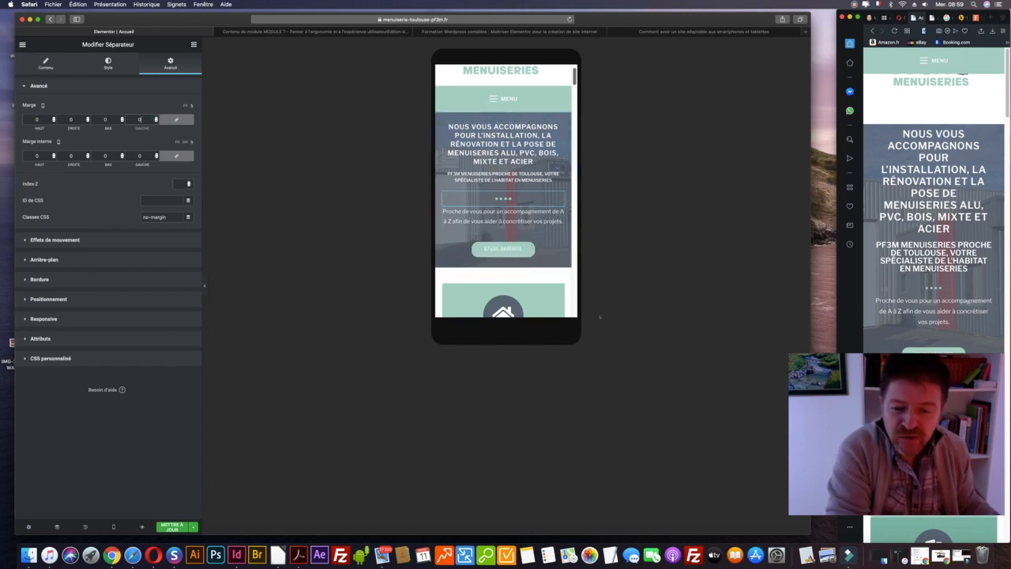
Save the page changes and reload the live site in the narrow Opera window
{"action": "left_click", "coordinate": [559, 126]}
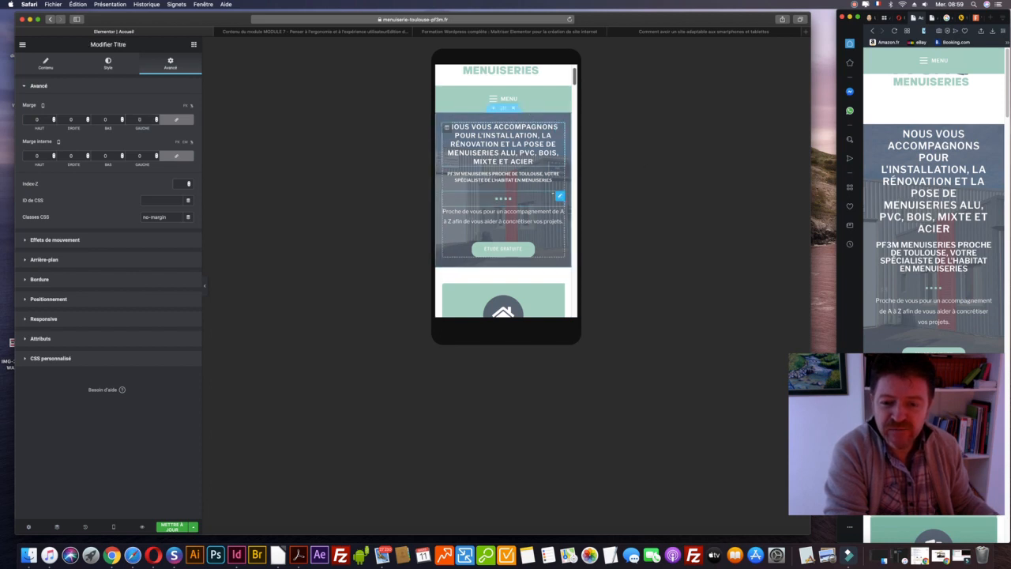
{"action": "scroll", "coordinate": [553, 194], "scroll_direction": "down", "scroll_amount": 4}
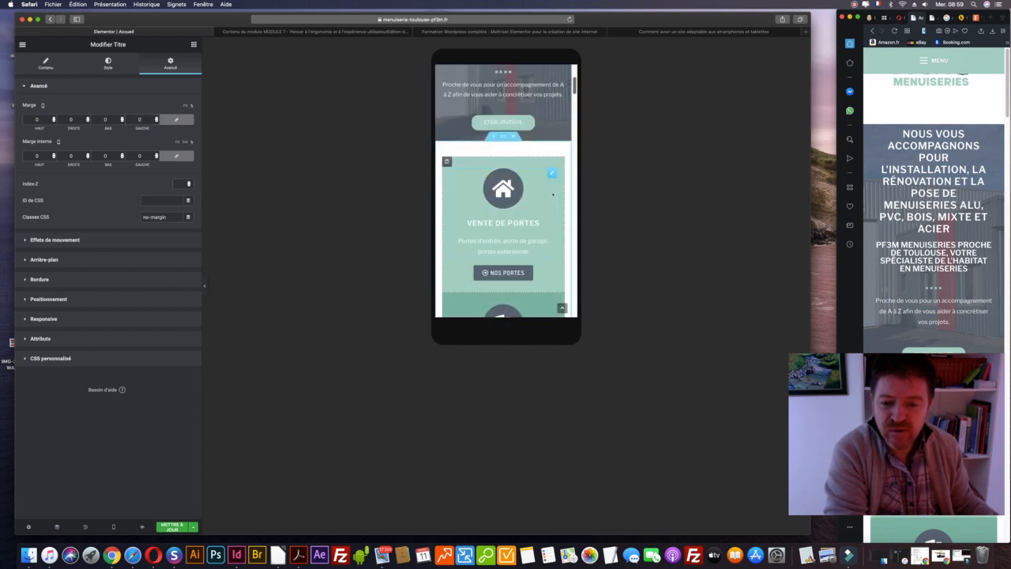
{"action": "scroll", "coordinate": [552, 195], "scroll_direction": "up", "scroll_amount": 5}
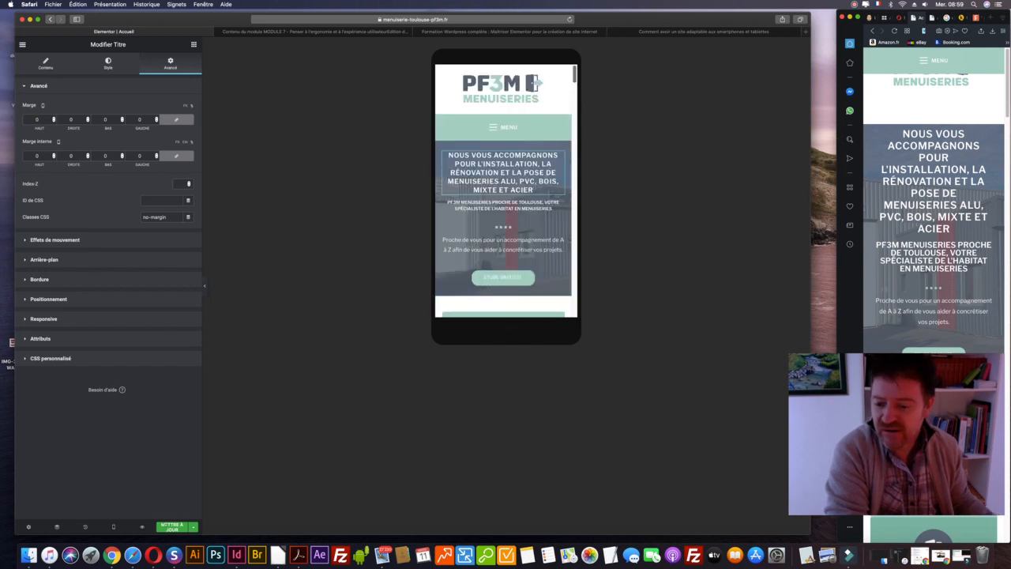
{"action": "key", "text": "super+s"}
{"action": "left_click_drag", "start_coordinate": [896, 434], "coordinate": [684, 440]}
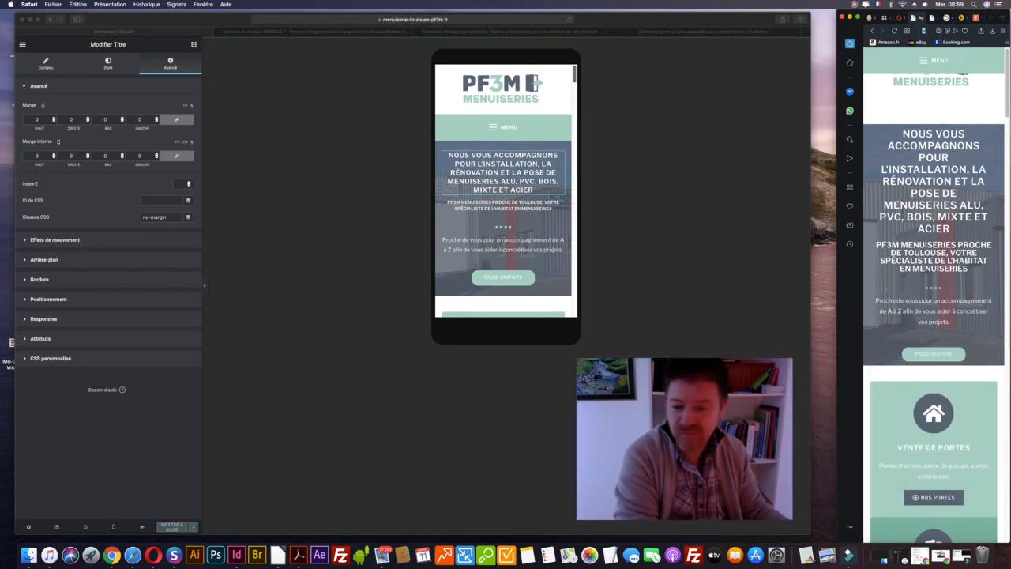
{"action": "left_click", "coordinate": [894, 31]}
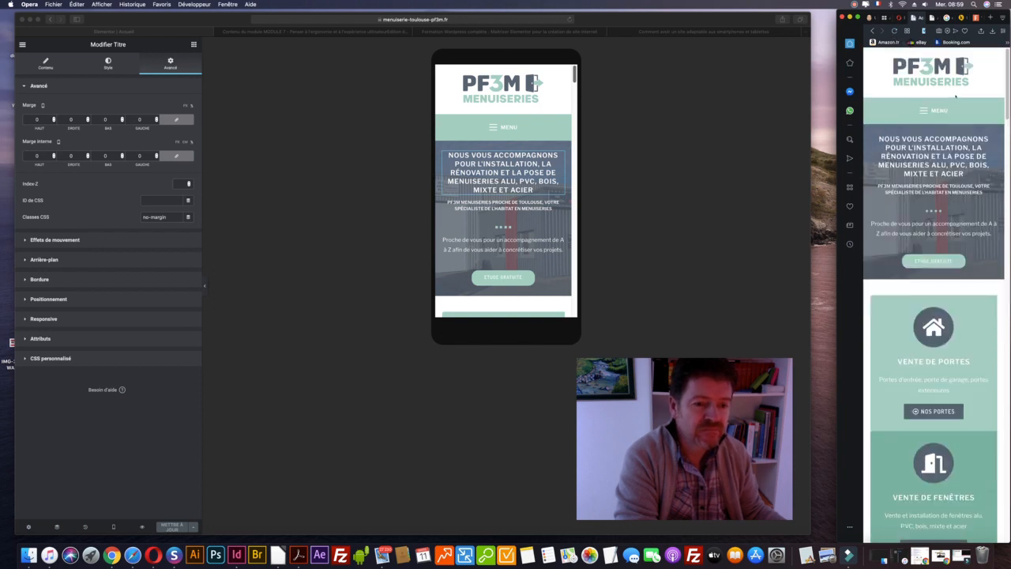
Examine the hero section and the service blocks below it on the reloaded live page
{"action": "scroll", "coordinate": [956, 96], "scroll_direction": "down", "scroll_amount": 2}
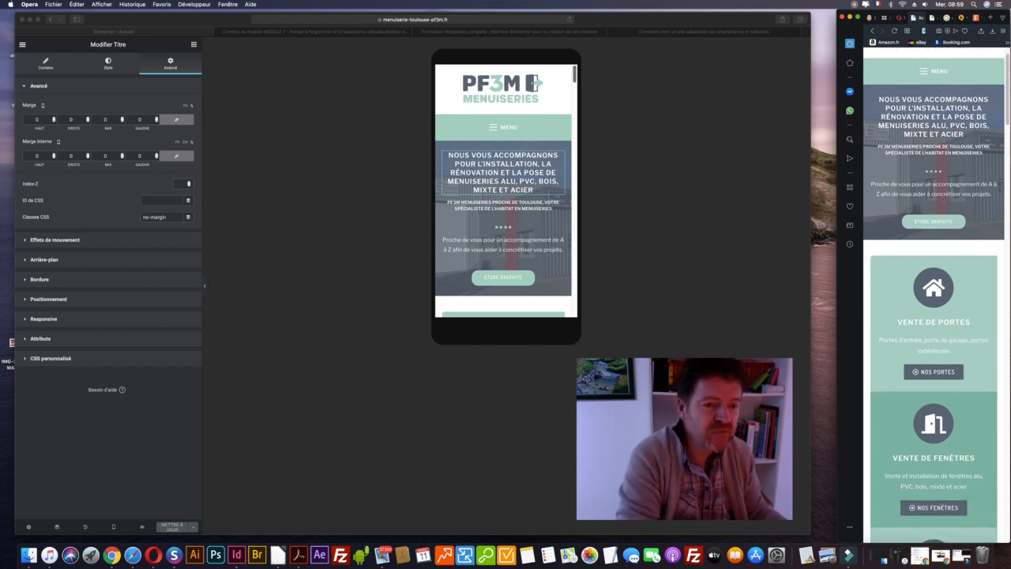
{"action": "scroll", "coordinate": [937, 300], "scroll_direction": "up", "scroll_amount": 2}
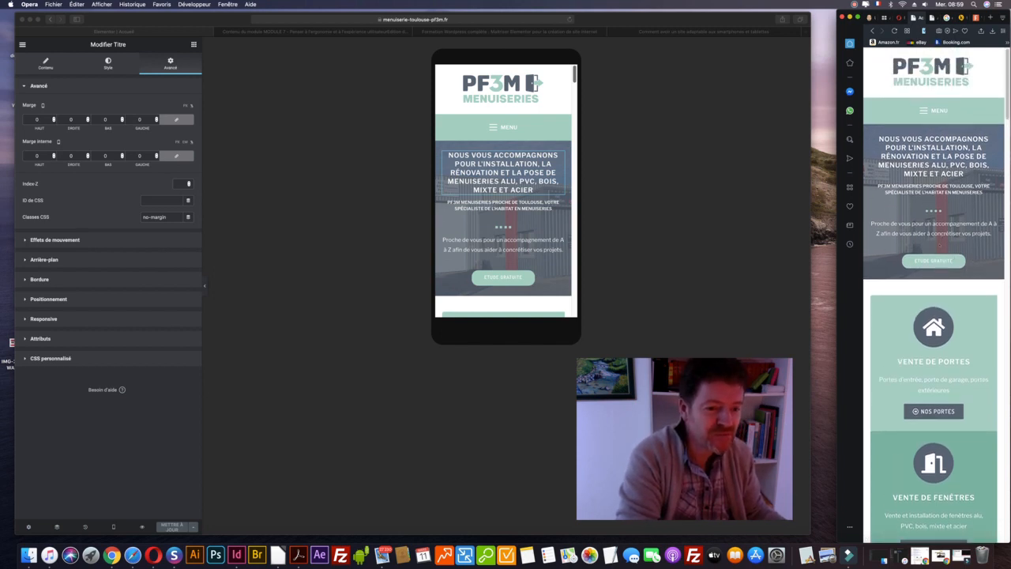
{"action": "scroll", "coordinate": [961, 304], "scroll_direction": "down", "scroll_amount": 5}
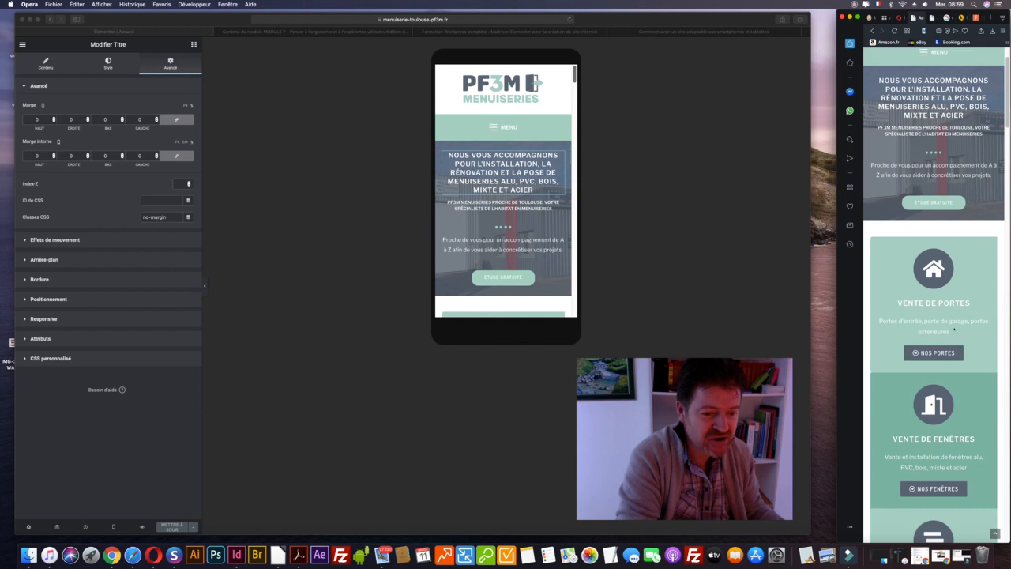
{"action": "scroll", "coordinate": [954, 329], "scroll_direction": "up", "scroll_amount": 5}
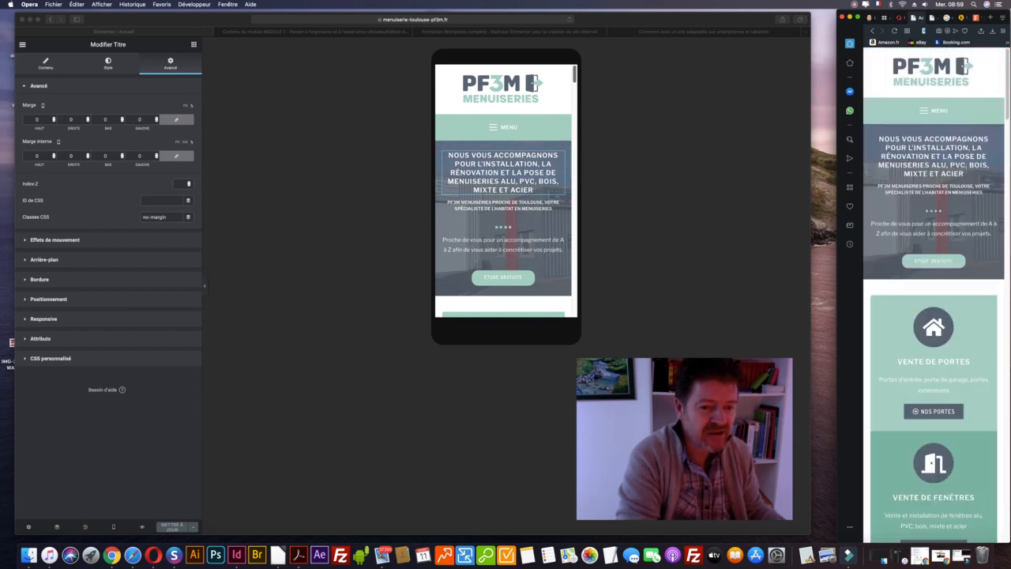
{"action": "mouse_move", "coordinate": [837, 244]}
{"action": "left_mouse_down"}
{"action": "mouse_move", "coordinate": [36, 258]}
{"action": "mouse_move", "coordinate": [837, 258]}
{"action": "left_mouse_up"}
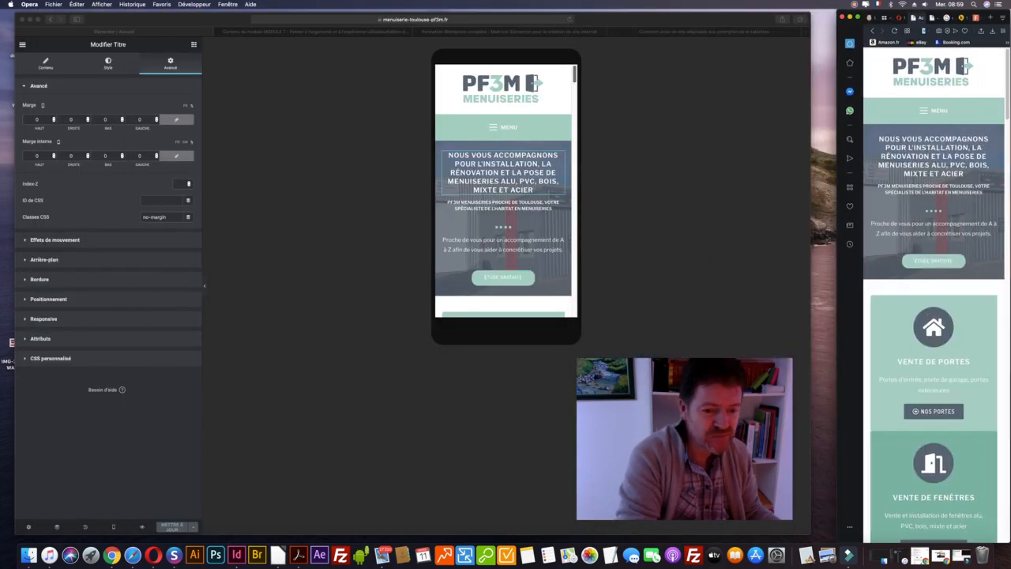
{"action": "scroll", "coordinate": [928, 312], "scroll_direction": "down", "scroll_amount": 2}
{"action": "scroll", "coordinate": [928, 312], "scroll_direction": "down", "scroll_amount": 2}
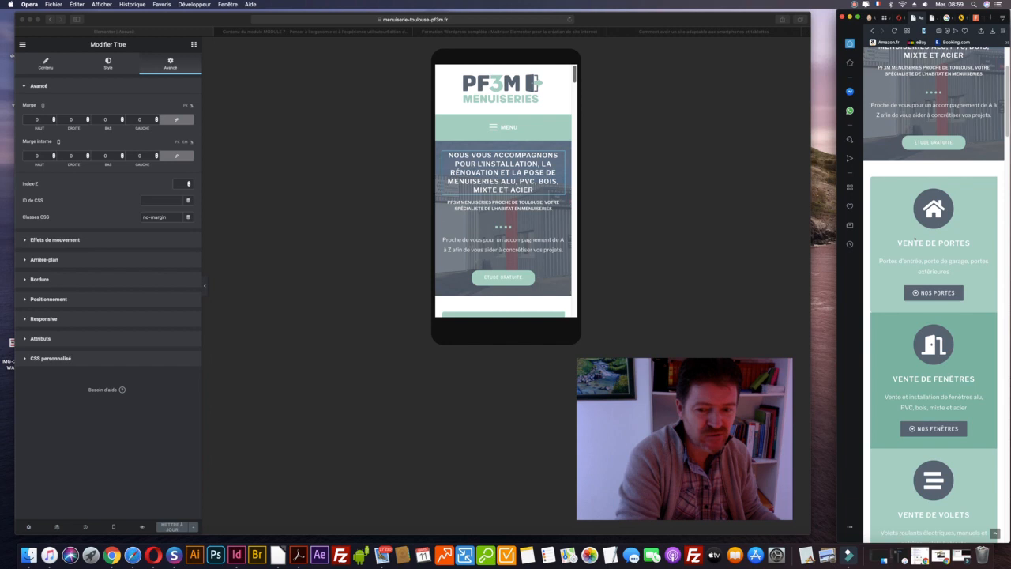
Set the mobile icon size of the "Vente de portes" icon box to 27 and reduce the icon's inner margin to about 15
{"action": "scroll", "coordinate": [504, 198], "scroll_direction": "down", "scroll_amount": 5}
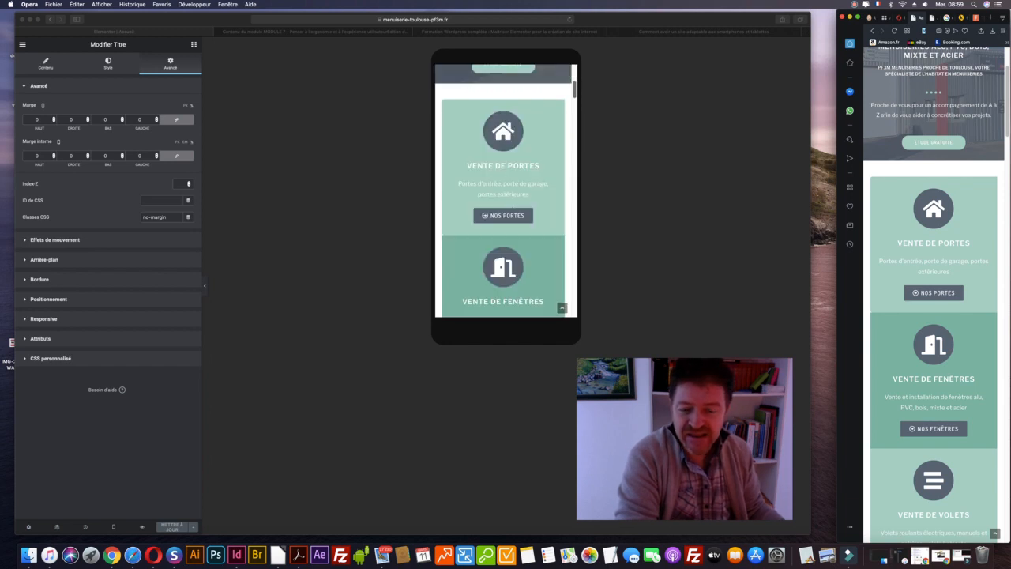
{"action": "left_click", "coordinate": [556, 146]}
{"action": "left_click", "coordinate": [552, 116]}
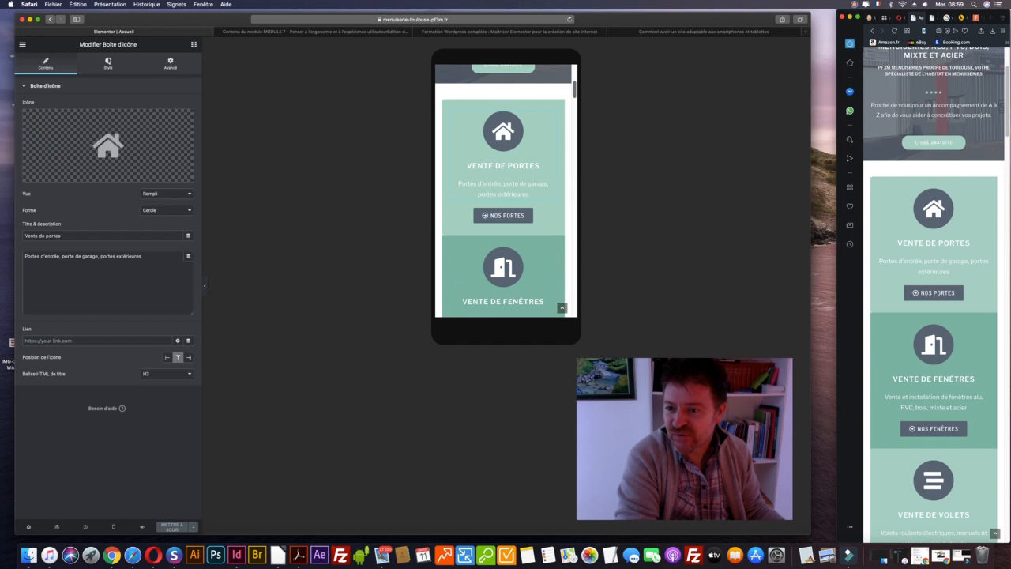
{"action": "left_click", "coordinate": [108, 64]}
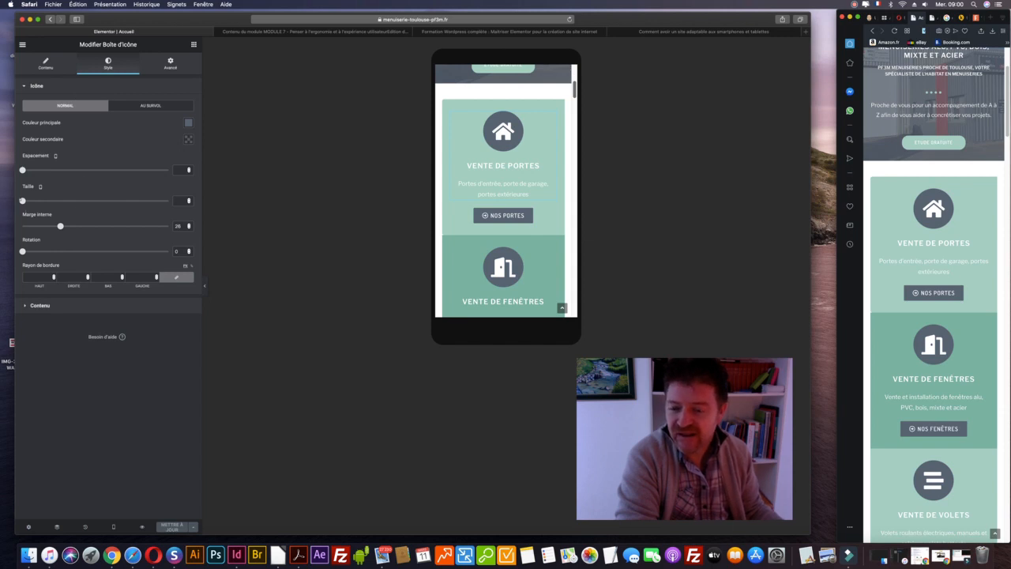
{"action": "mouse_move", "coordinate": [22, 201]}
{"action": "left_mouse_down"}
{"action": "mouse_move", "coordinate": [67, 198]}
{"action": "mouse_move", "coordinate": [33, 201]}
{"action": "left_mouse_up"}
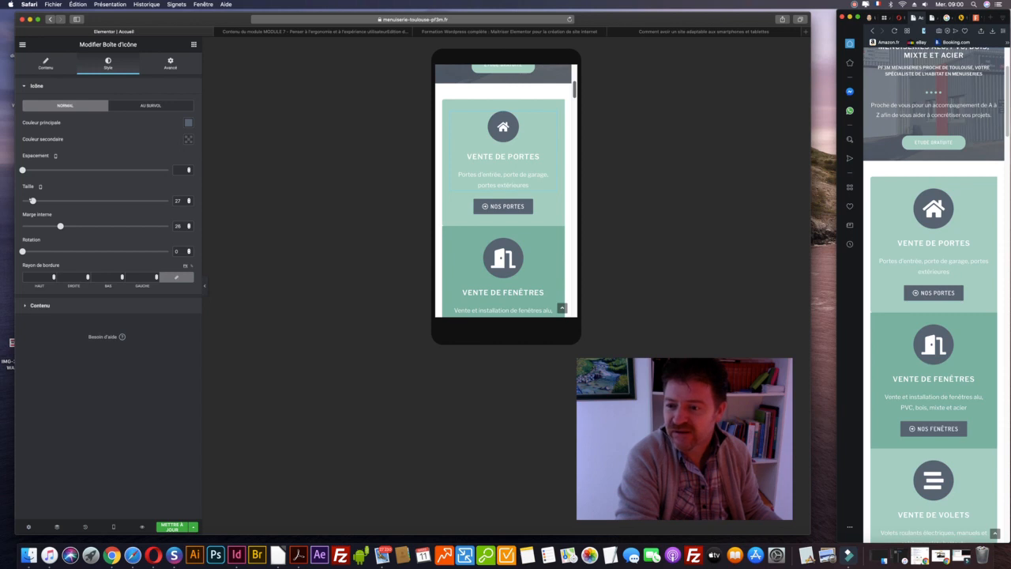
{"action": "left_click_drag", "start_coordinate": [60, 226], "coordinate": [44, 226]}
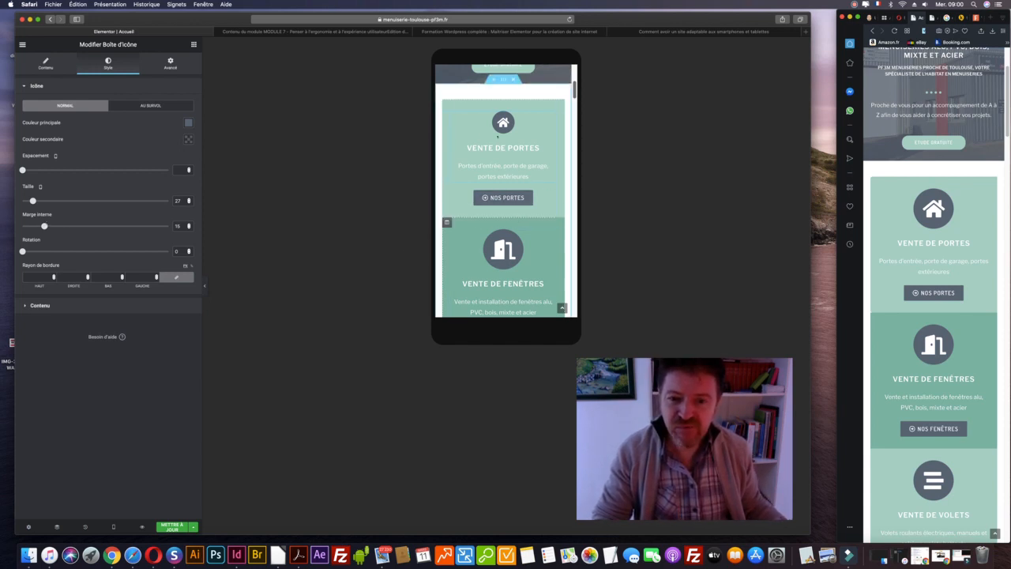
Set the mobile margins and inner margins of the "Vente de portes" column to 0% on all sides
{"action": "left_click", "coordinate": [446, 105]}
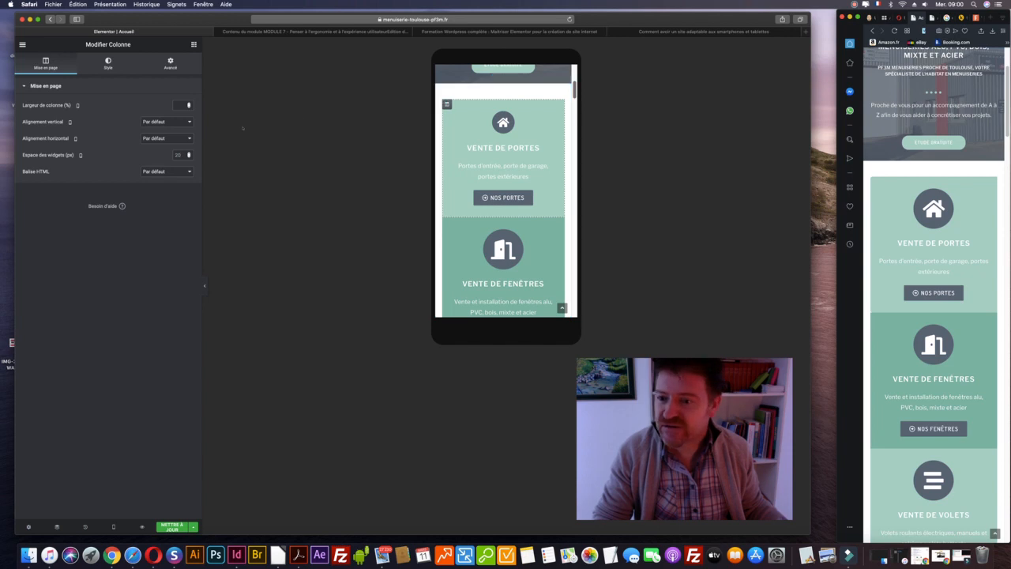
{"action": "left_click", "coordinate": [109, 63]}
{"action": "left_click", "coordinate": [170, 62]}
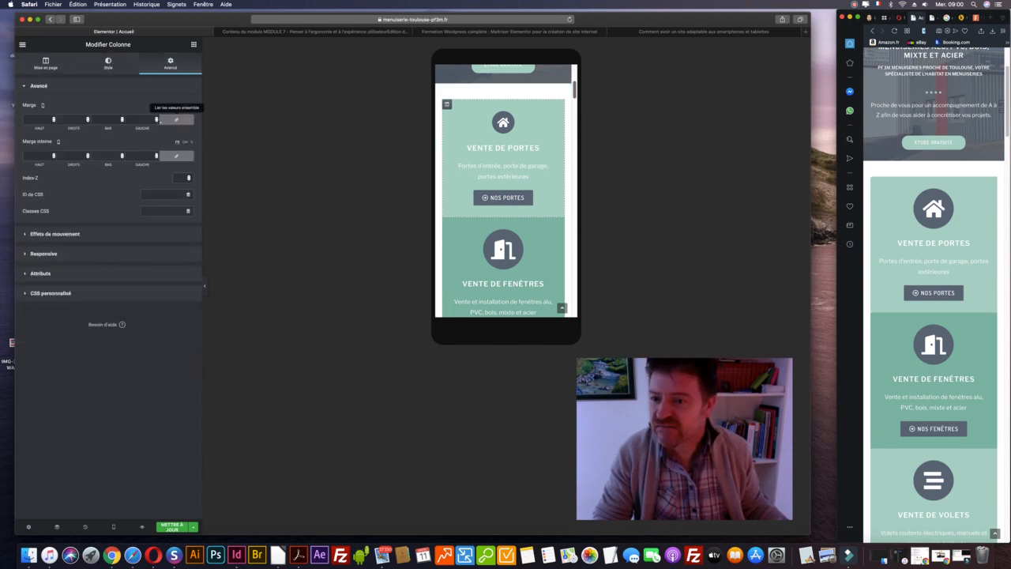
{"action": "left_click", "coordinate": [192, 106]}
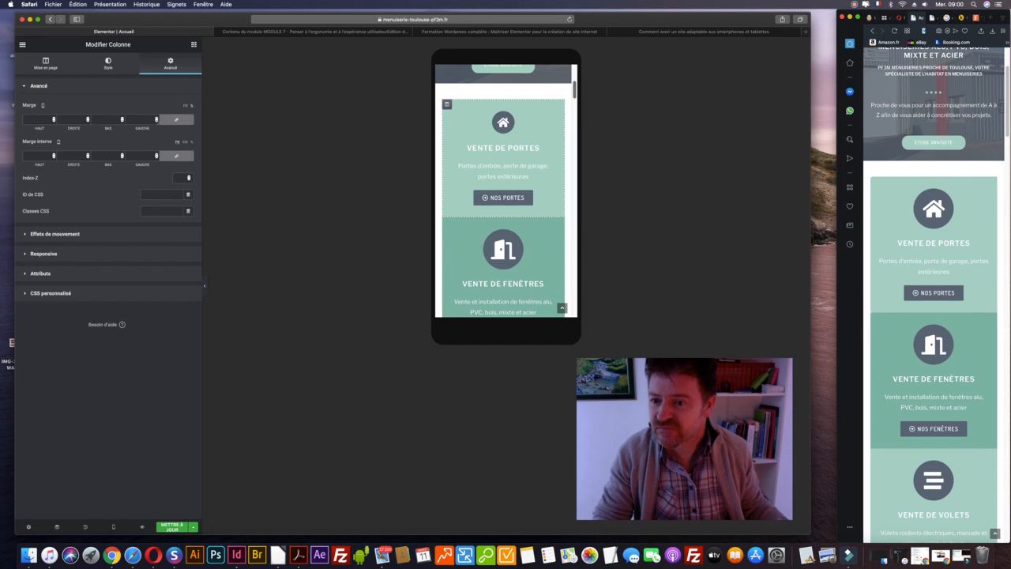
{"action": "left_click", "coordinate": [156, 121]}
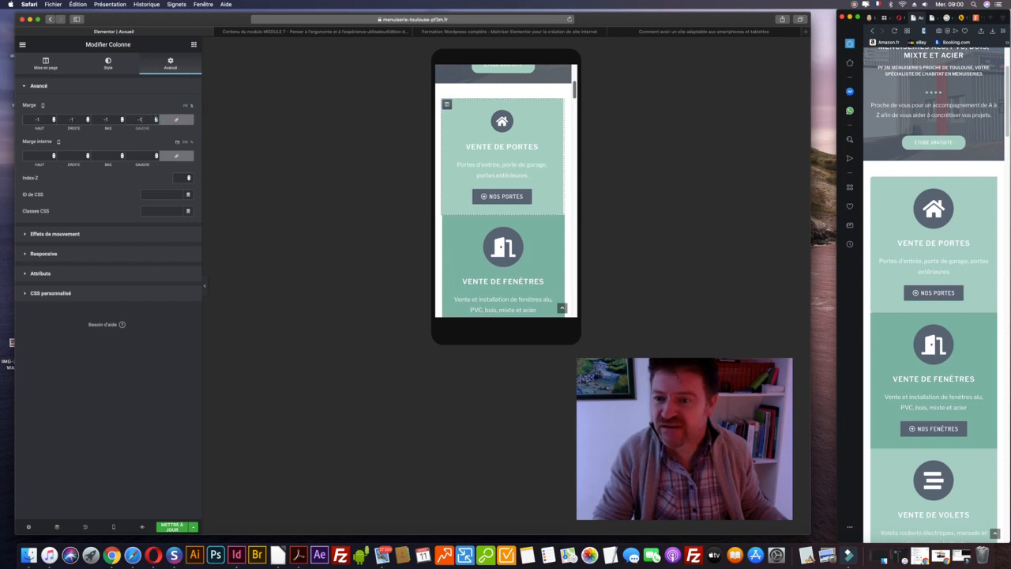
{"action": "left_click", "coordinate": [155, 117]}
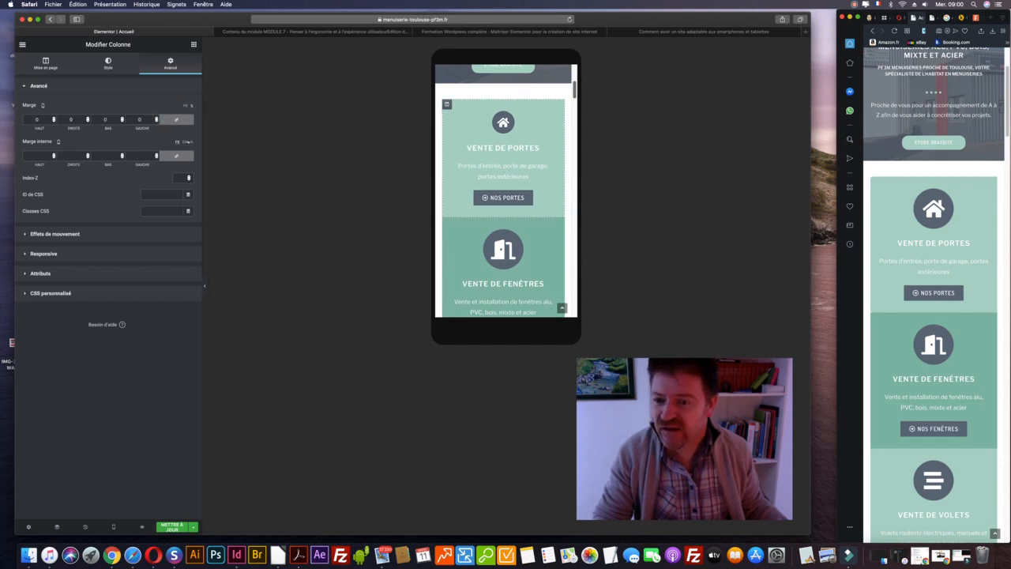
{"action": "left_click", "coordinate": [155, 156]}
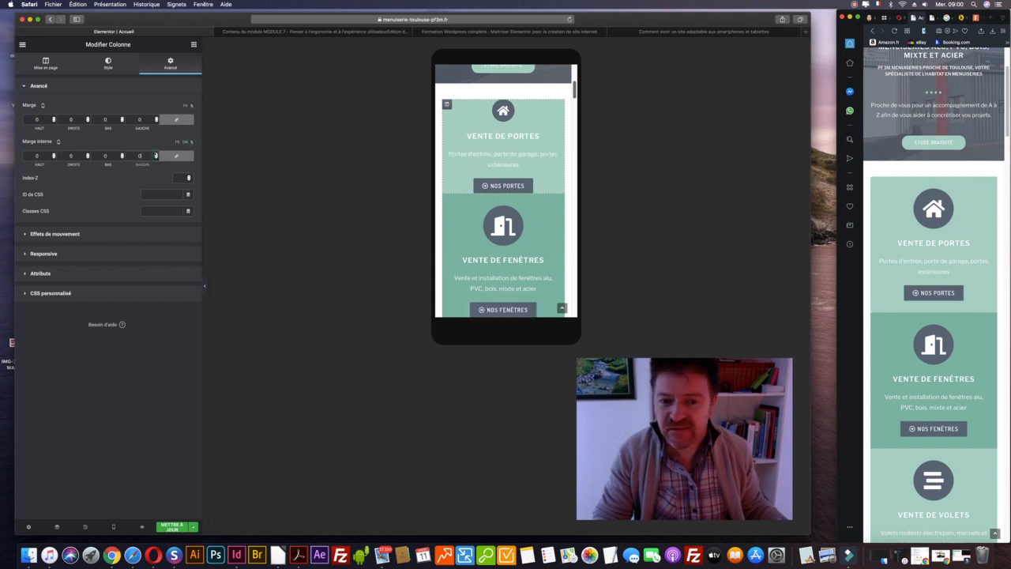
Unlink the inner margin values of the "Vente de portes" column and set the top one to 8%
{"action": "left_click", "coordinate": [168, 154]}
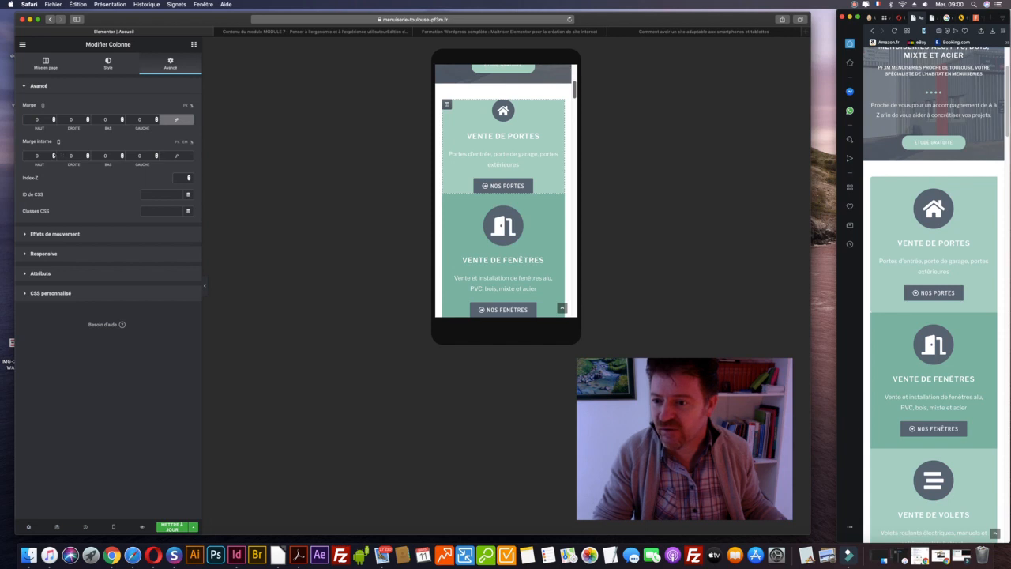
{"action": "left_click", "coordinate": [53, 154]}
{"action": "left_click", "coordinate": [53, 154]}
{"action": "left_click", "coordinate": [53, 154]}
{"action": "left_click", "coordinate": [53, 154]}
{"action": "left_click", "coordinate": [53, 154]}
{"action": "left_click", "coordinate": [52, 154]}
{"action": "left_click", "coordinate": [53, 154]}
{"action": "left_click", "coordinate": [52, 154]}
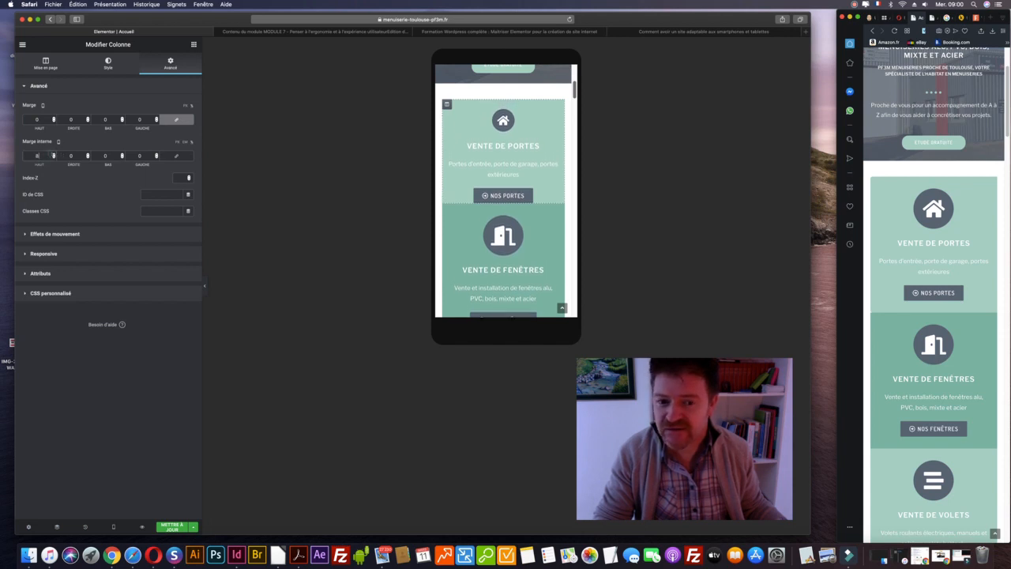
Set the bottom inner margin of the "Vente de portes" column to 7%
{"action": "left_click", "coordinate": [121, 154]}
{"action": "left_click", "coordinate": [122, 154]}
{"action": "left_click", "coordinate": [122, 154]}
{"action": "left_click", "coordinate": [122, 154]}
{"action": "left_click", "coordinate": [122, 154]}
{"action": "left_click", "coordinate": [122, 154]}
{"action": "left_click", "coordinate": [121, 154]}
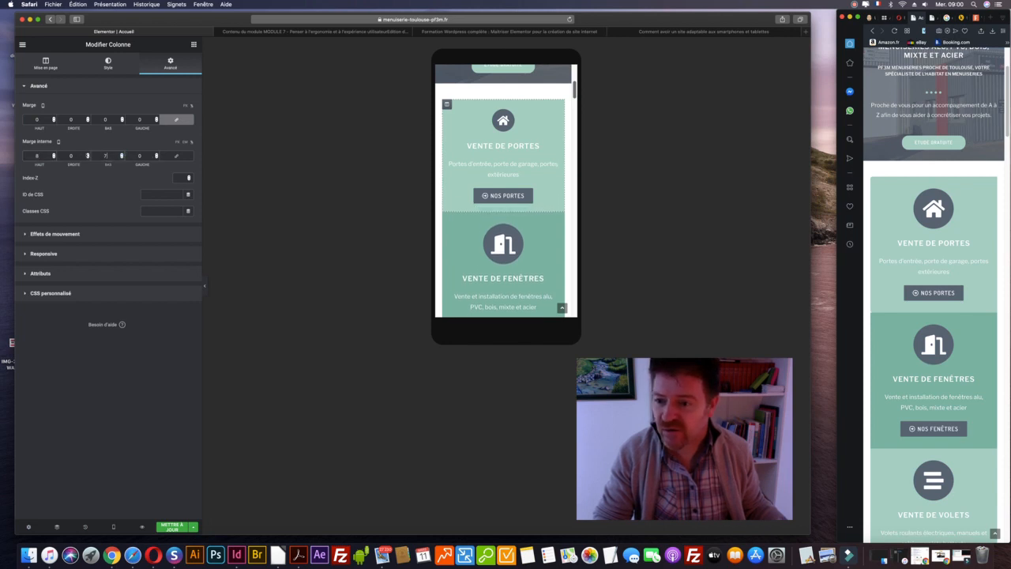
Set the right and left inner margins of the "Vente de portes" column to 3%
{"action": "left_click", "coordinate": [87, 154]}
{"action": "left_click", "coordinate": [87, 154]}
{"action": "left_click", "coordinate": [87, 154]}
{"action": "left_click", "coordinate": [157, 154]}
{"action": "left_click", "coordinate": [156, 154]}
{"action": "left_click", "coordinate": [156, 154]}
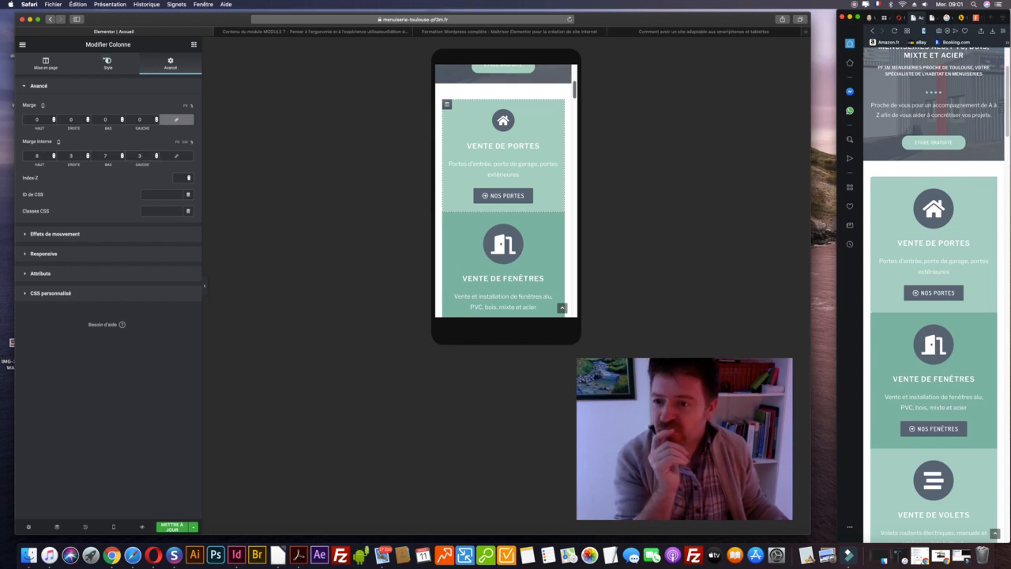
In the "Vente de portes" icon box, set the icon's inner margin to 10 and the mobile title spacing to 3
{"action": "left_click", "coordinate": [108, 63]}
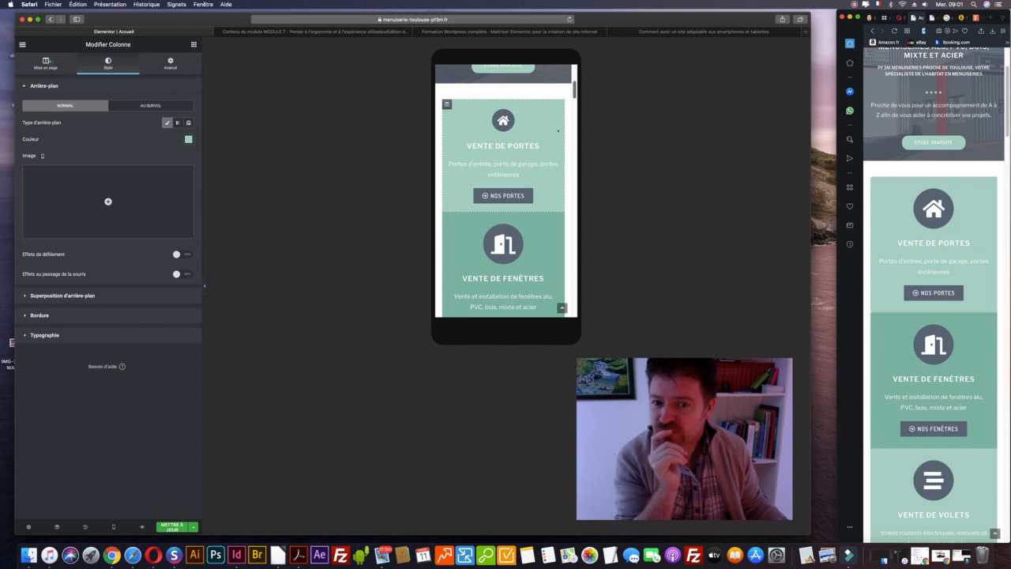
{"action": "left_click", "coordinate": [49, 62]}
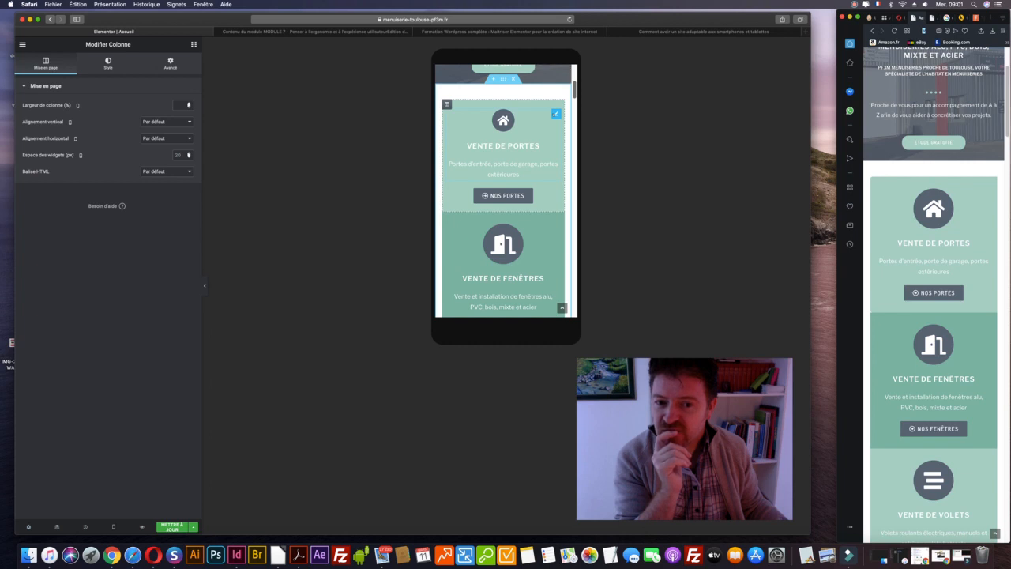
{"action": "left_click", "coordinate": [556, 114]}
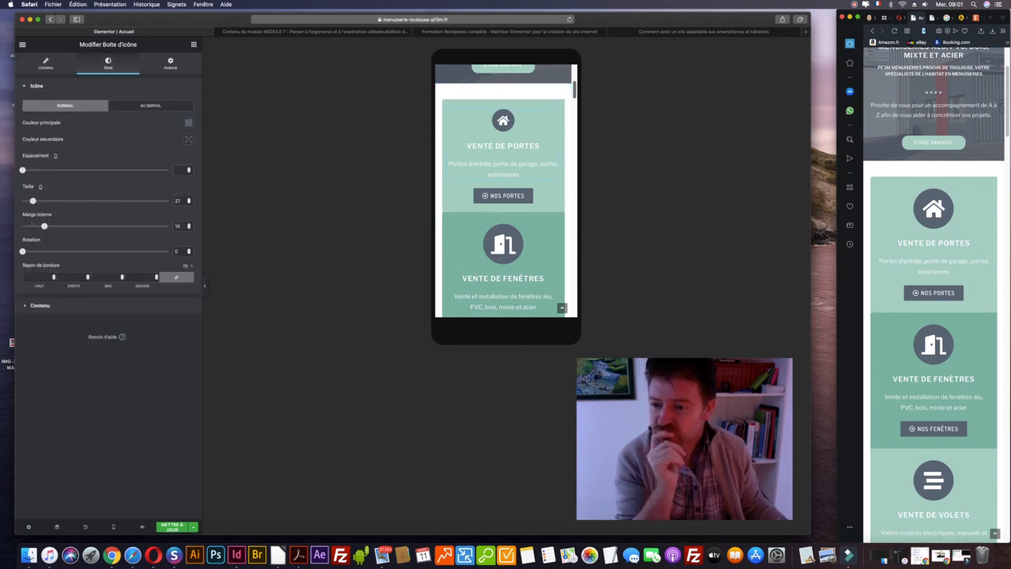
{"action": "left_click_drag", "start_coordinate": [43, 226], "coordinate": [37, 226]}
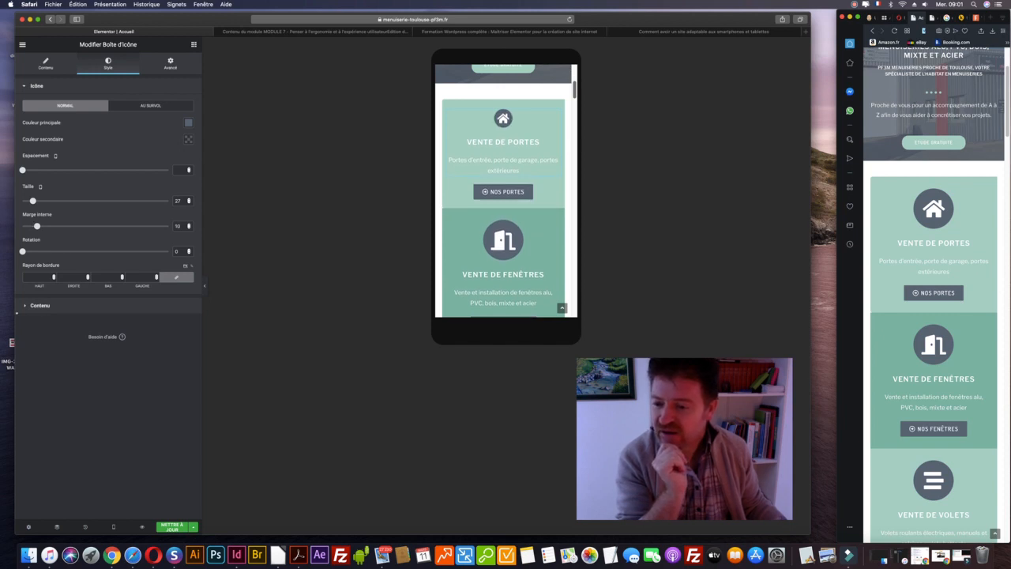
{"action": "left_click", "coordinate": [23, 305]}
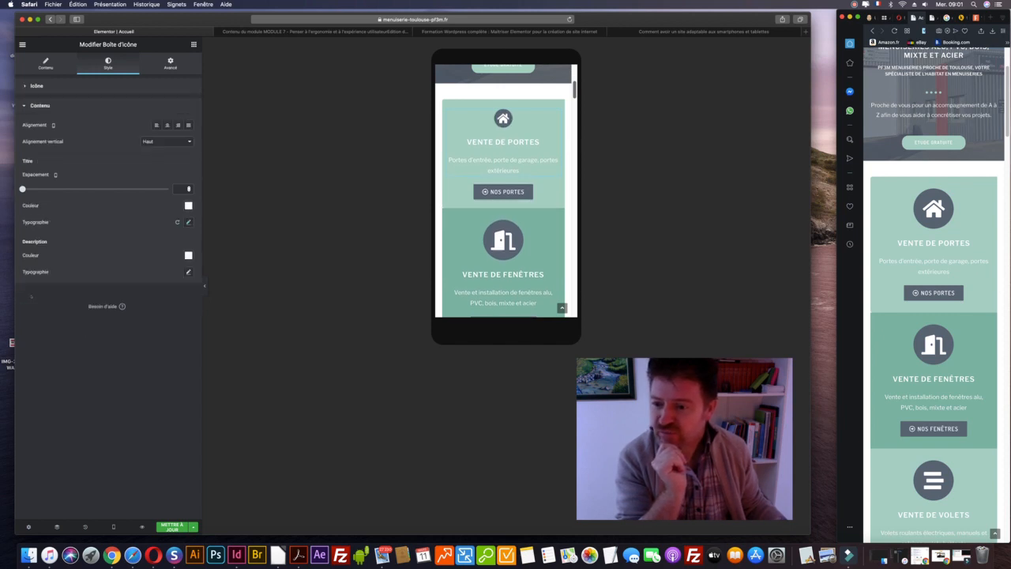
{"action": "left_click_drag", "start_coordinate": [22, 188], "coordinate": [26, 189]}
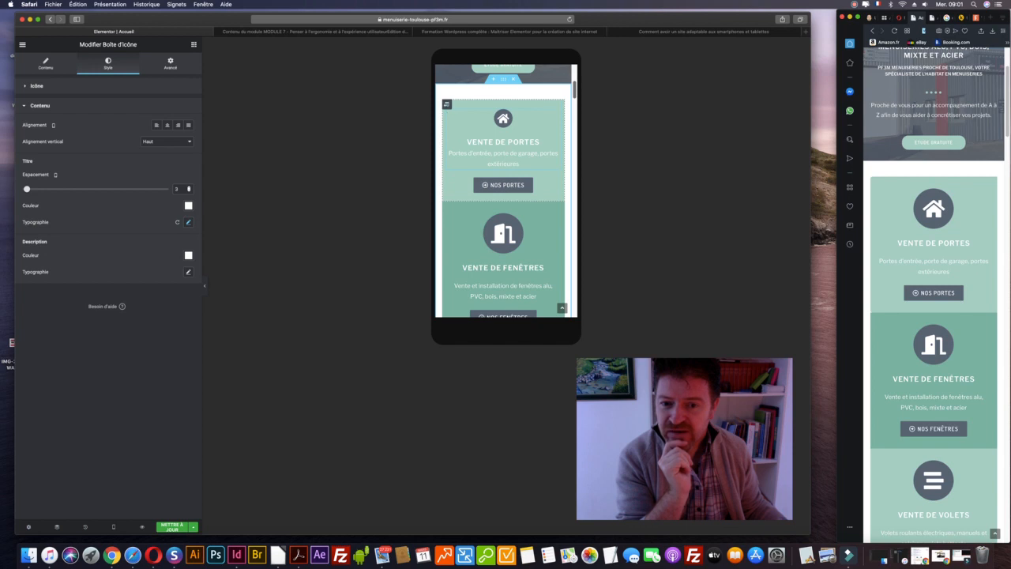
Publish the compacted "Vente de portes" column changes and reload the live page in the narrow Opera window
{"action": "left_click", "coordinate": [446, 103]}
{"action": "left_click", "coordinate": [170, 63]}
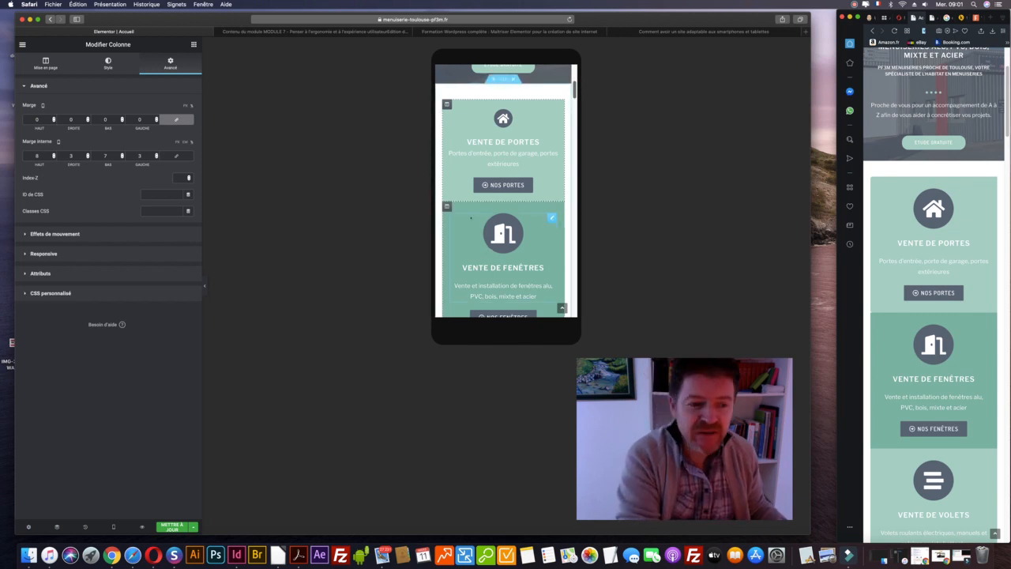
{"action": "left_click", "coordinate": [173, 527]}
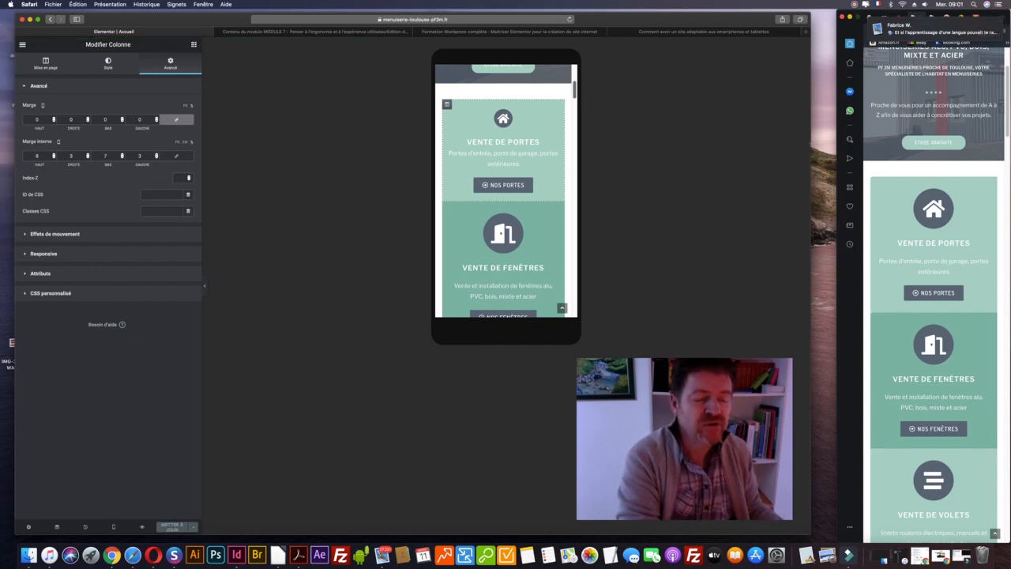
{"action": "left_click", "coordinate": [894, 31]}
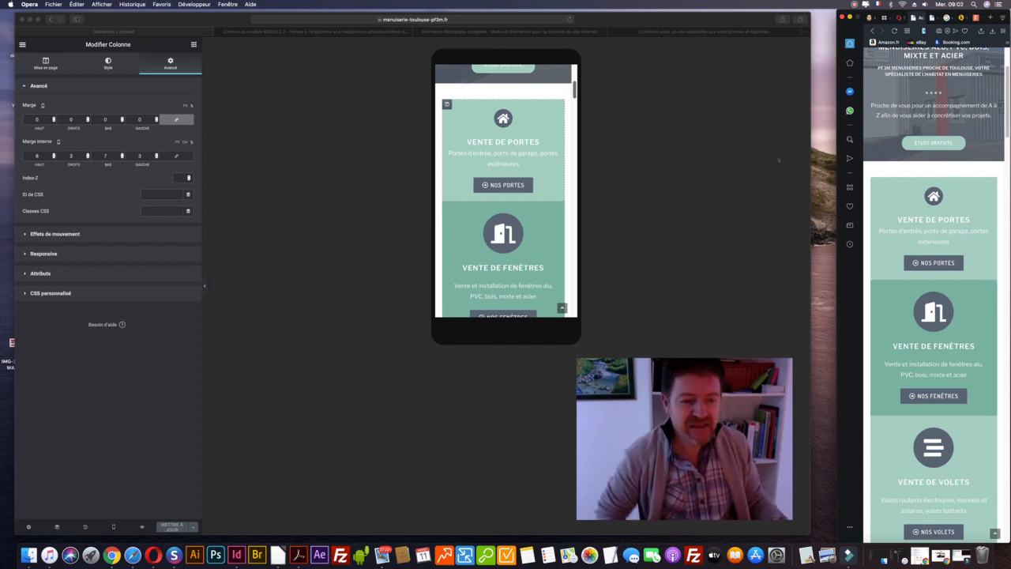
Hide the "Nos portes" button on mobile, update the page, and reload the live page
{"action": "left_click", "coordinate": [530, 185]}
{"action": "left_click", "coordinate": [520, 185]}
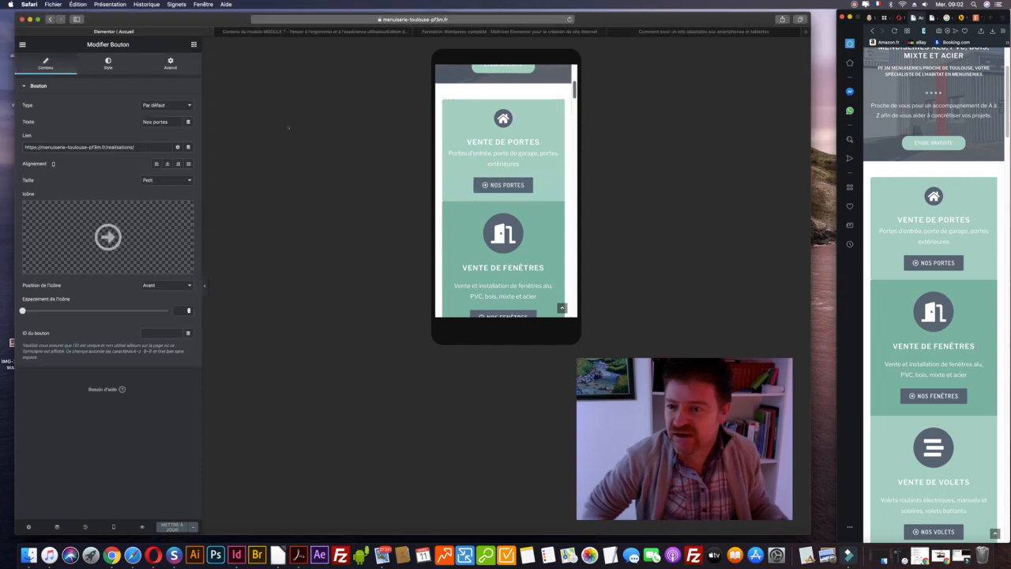
{"action": "left_click", "coordinate": [169, 63]}
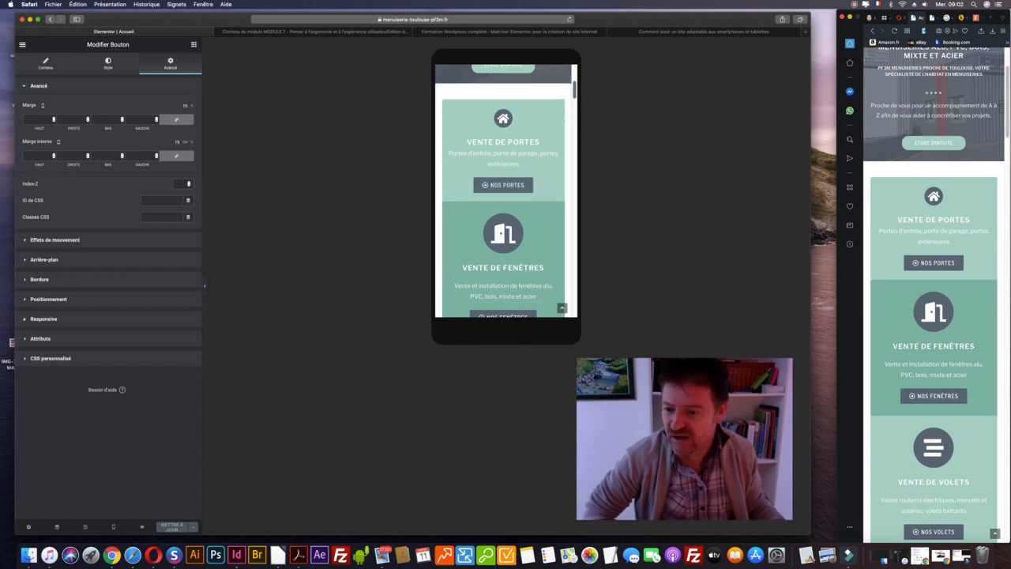
{"action": "left_click", "coordinate": [25, 319]}
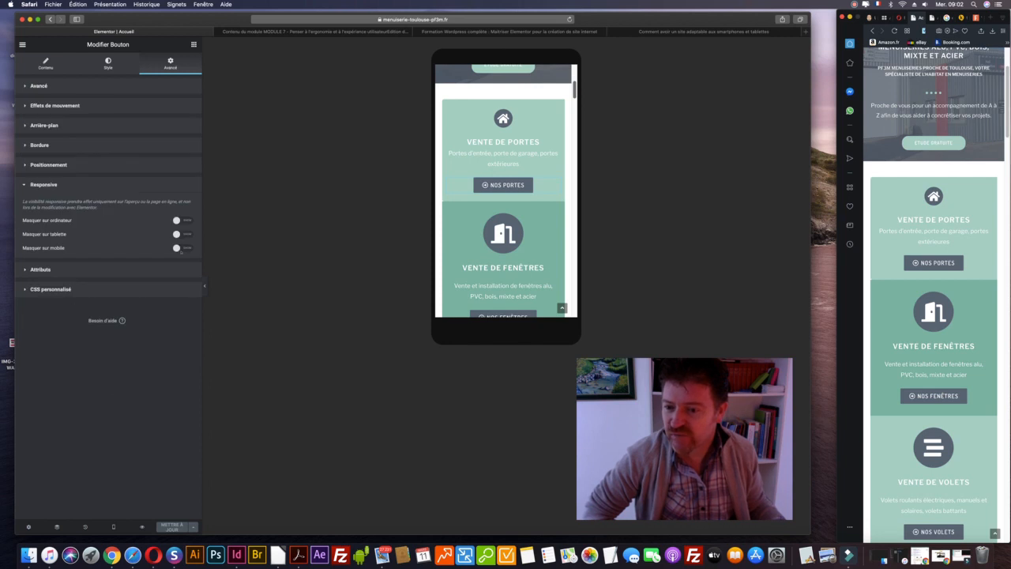
{"action": "left_click", "coordinate": [183, 247]}
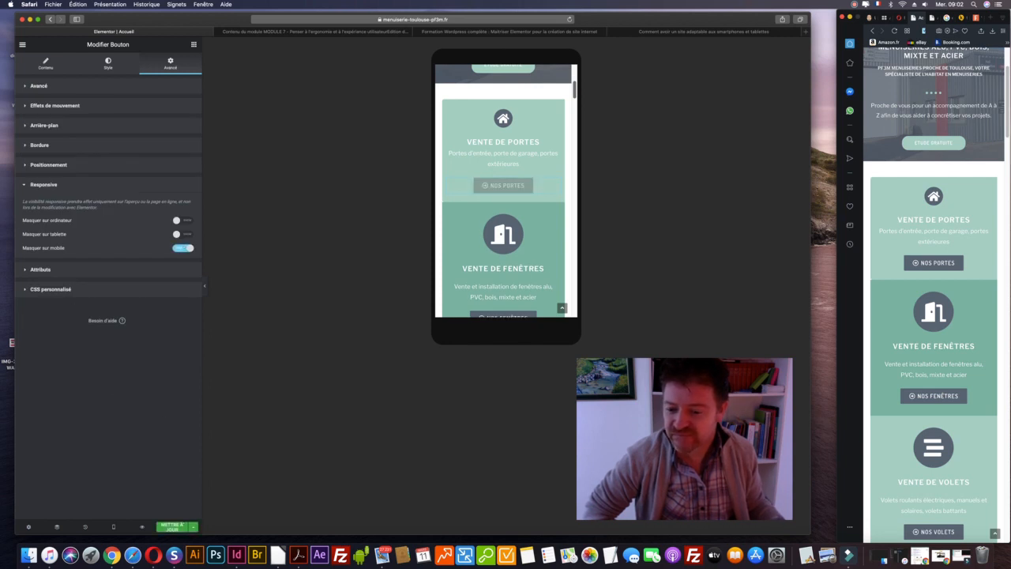
{"action": "left_click", "coordinate": [174, 525]}
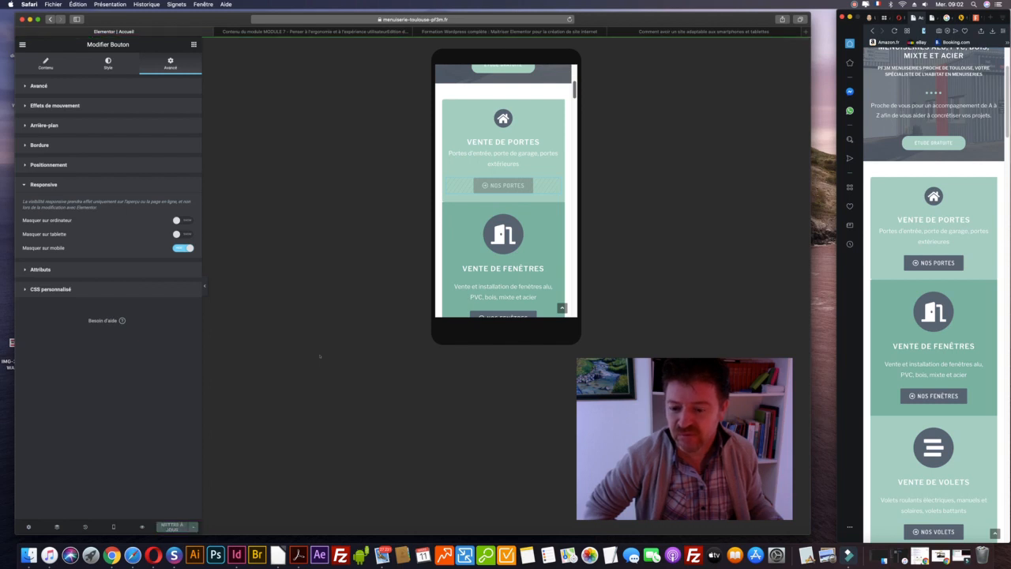
{"action": "left_click", "coordinate": [894, 30]}
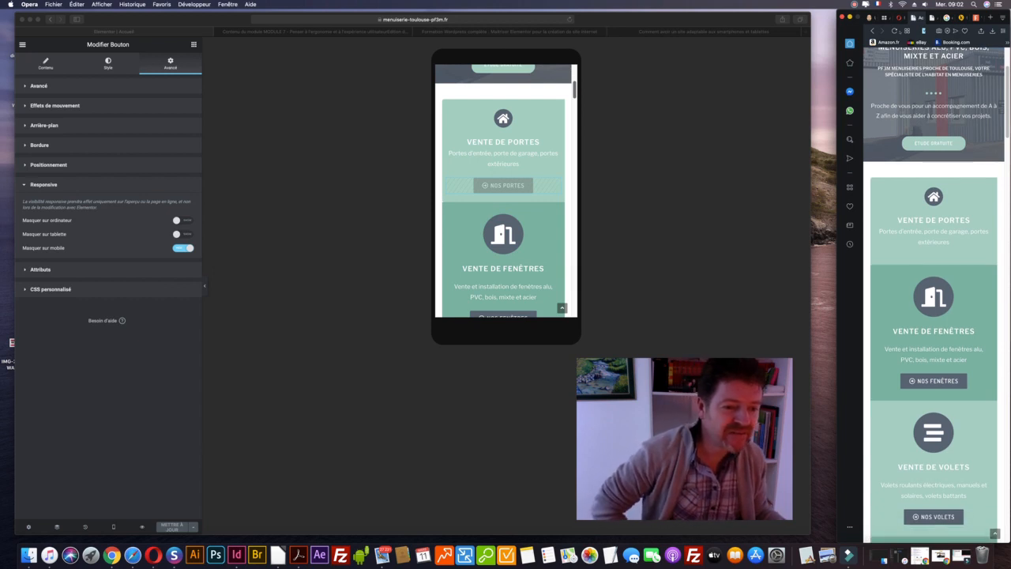
Widen the live page window to check the service blocks on desktop, and narrow it back to mobile width
{"action": "left_click_drag", "start_coordinate": [838, 11], "coordinate": [64, 25]}
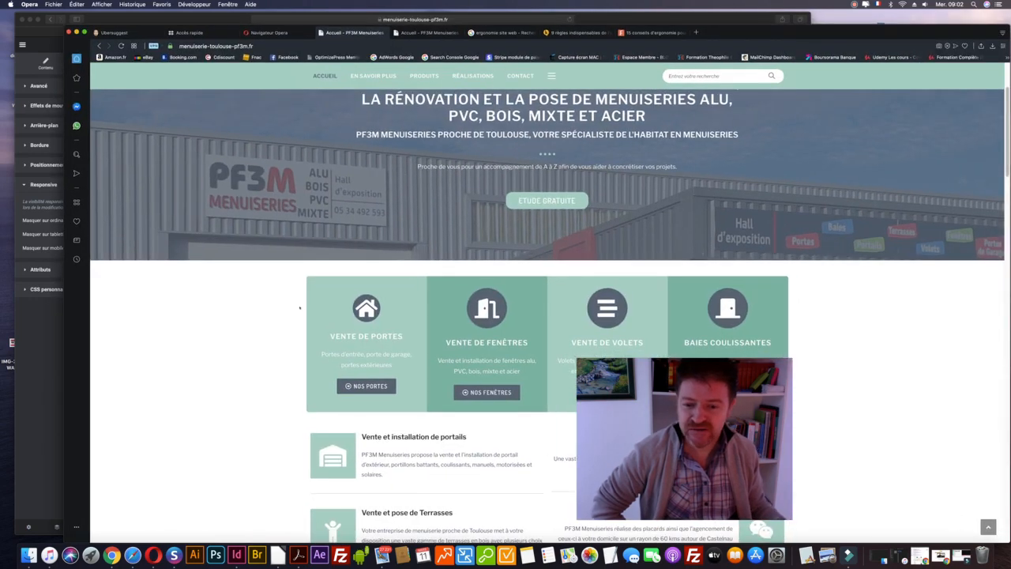
{"action": "scroll", "coordinate": [368, 309], "scroll_direction": "down", "scroll_amount": 3}
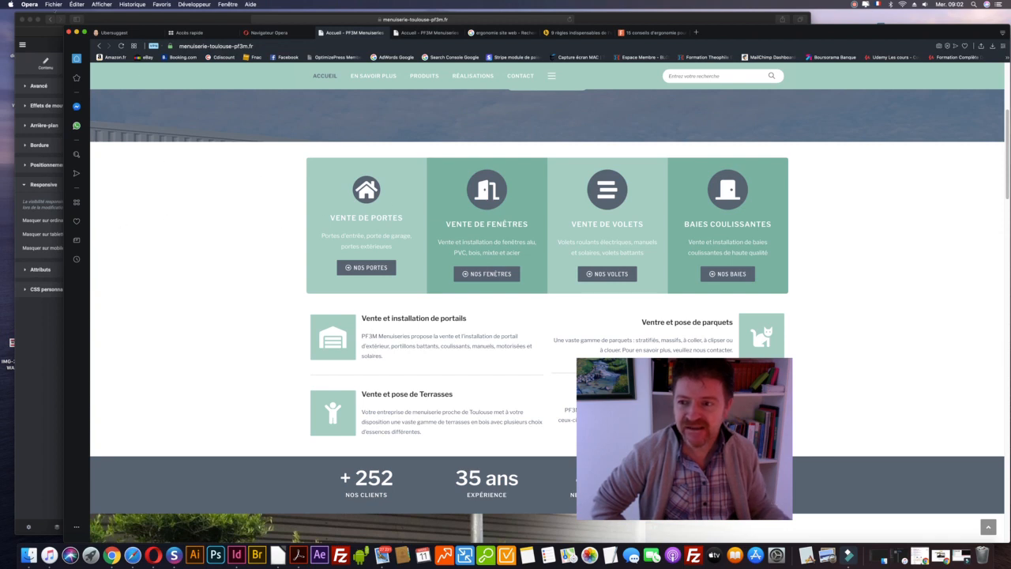
{"action": "left_click_drag", "start_coordinate": [65, 26], "coordinate": [16, 38]}
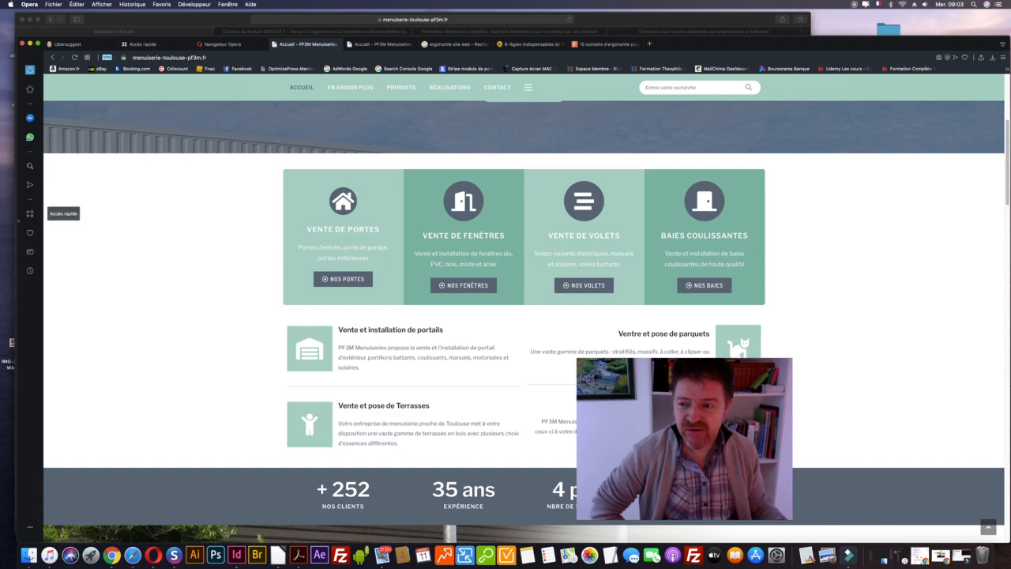
{"action": "left_click_drag", "start_coordinate": [16, 221], "coordinate": [836, 222]}
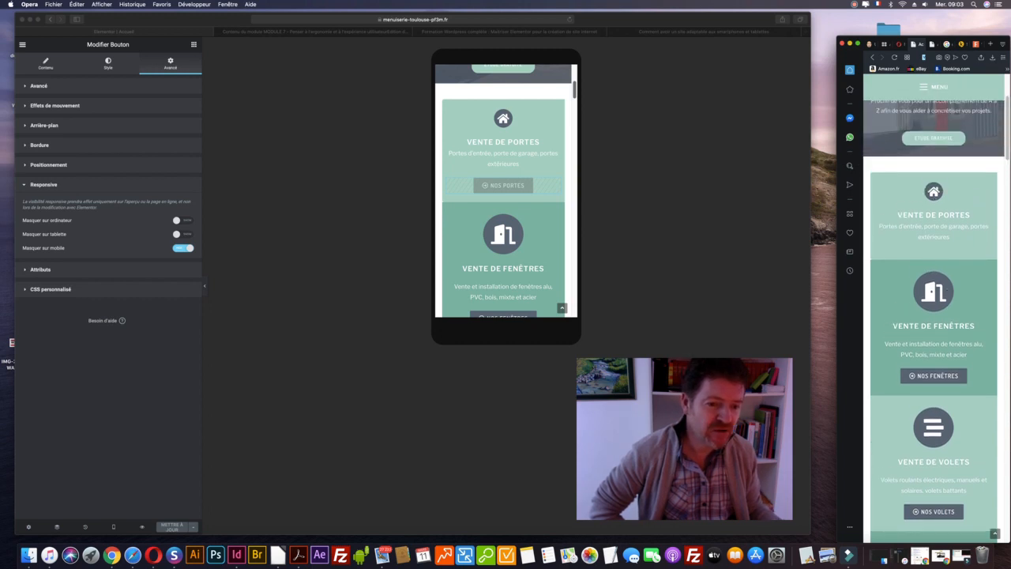
{"action": "scroll", "coordinate": [942, 336], "scroll_direction": "up", "scroll_amount": 3}
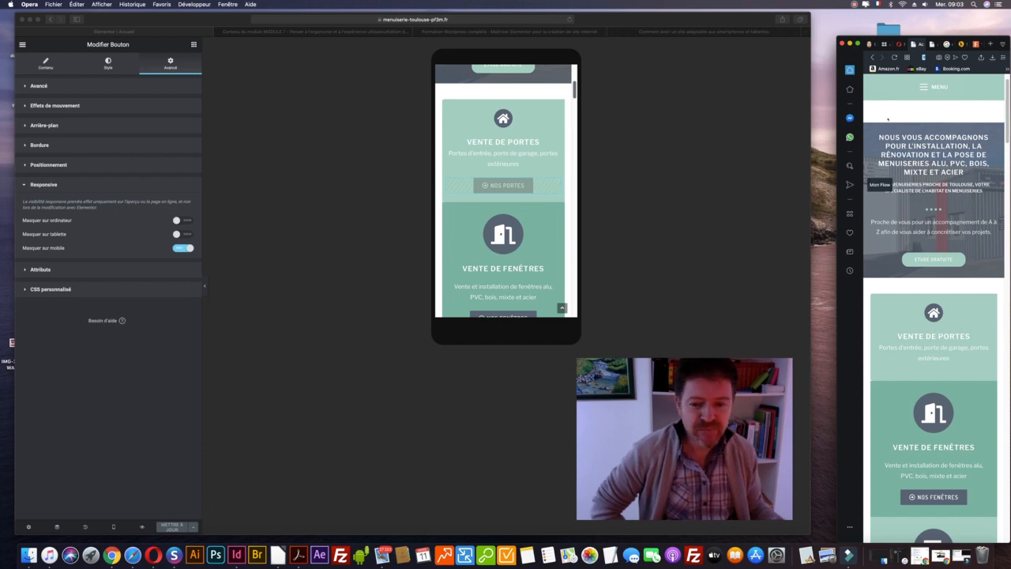
In the "Vente de portes" icon box, set the icon's spacing to 5, size to 30 and inner margin to 15
{"action": "left_click", "coordinate": [556, 114]}
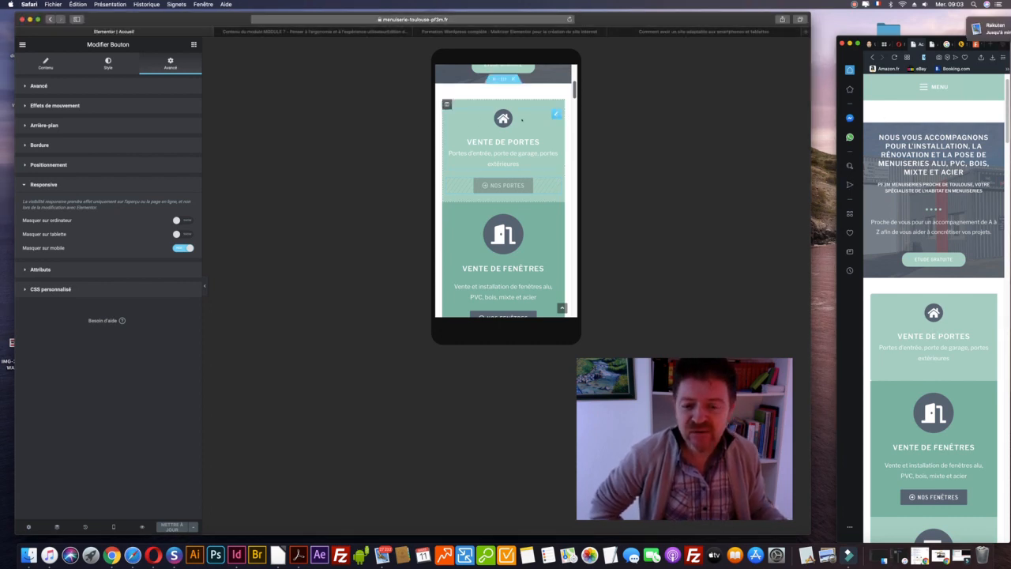
{"action": "left_click", "coordinate": [556, 115]}
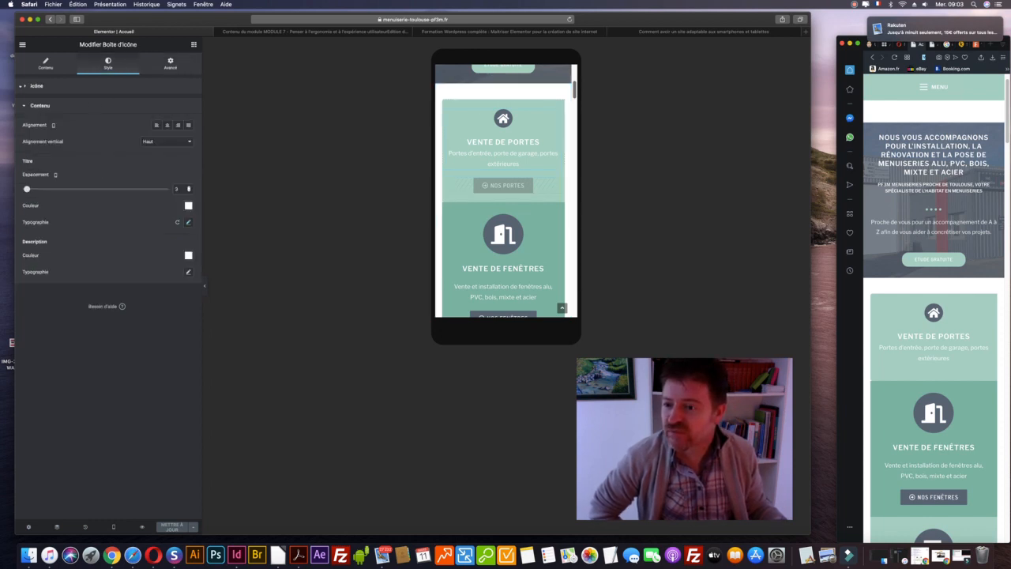
{"action": "left_click", "coordinate": [31, 85]}
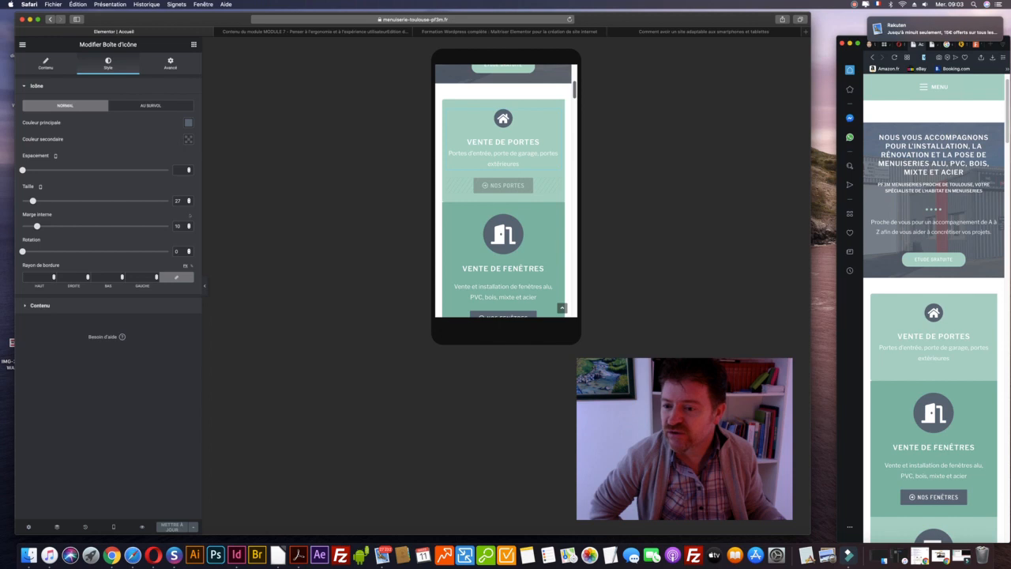
{"action": "mouse_move", "coordinate": [34, 201]}
{"action": "left_mouse_down"}
{"action": "mouse_move", "coordinate": [44, 226]}
{"action": "mouse_move", "coordinate": [35, 200]}
{"action": "left_mouse_up"}
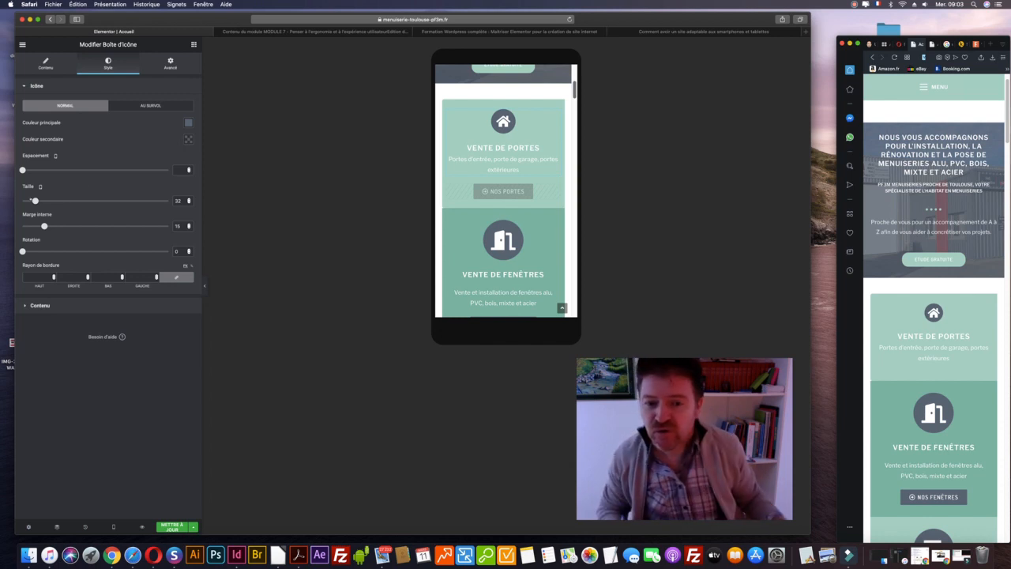
{"action": "left_click_drag", "start_coordinate": [22, 170], "coordinate": [28, 170]}
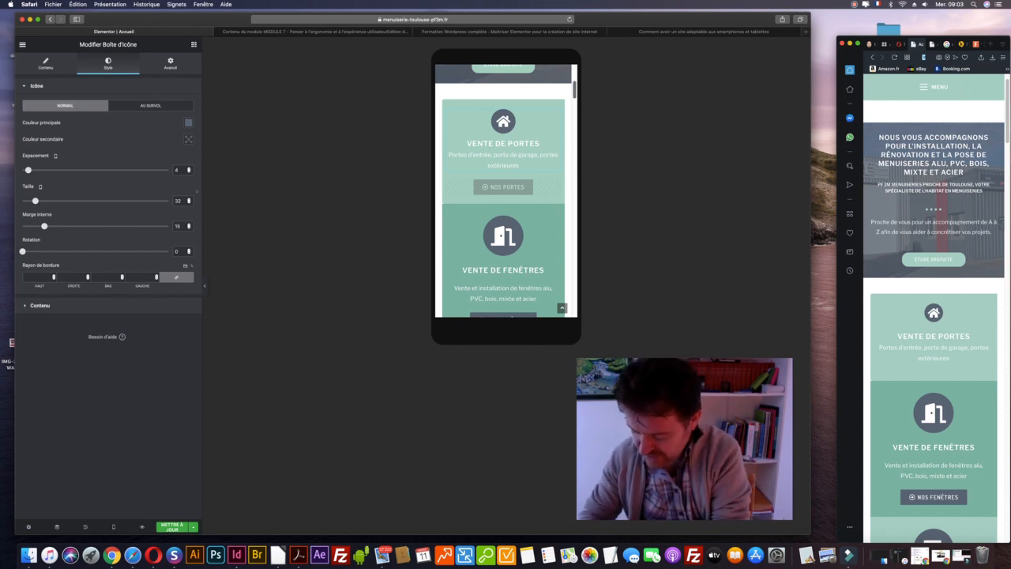
{"action": "left_click", "coordinate": [188, 169]}
{"action": "left_click", "coordinate": [188, 202]}
{"action": "left_click", "coordinate": [188, 203]}
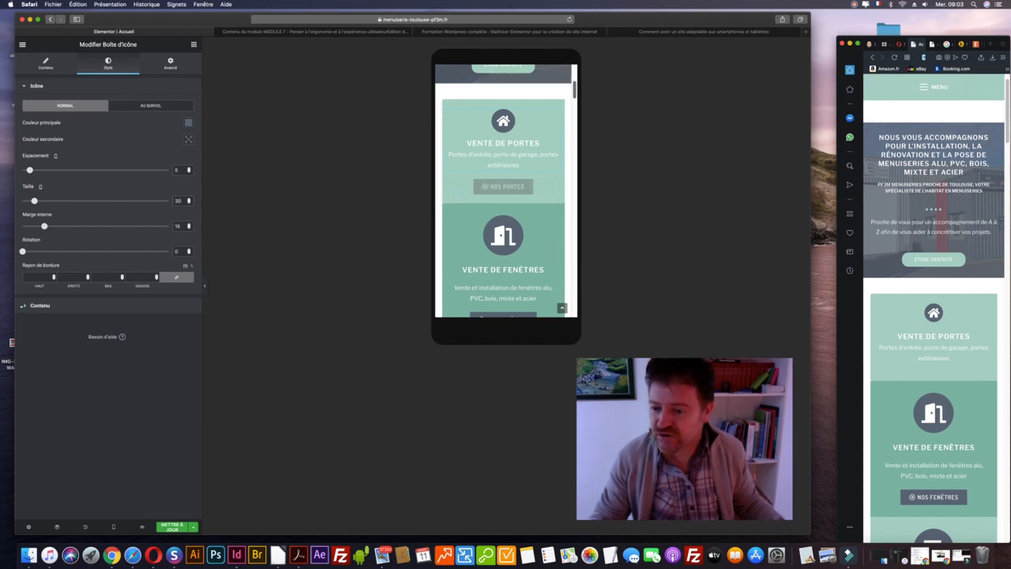
Review the "Vente de portes" title spacing, column inner margins and button visibility settings
{"action": "left_click", "coordinate": [24, 305]}
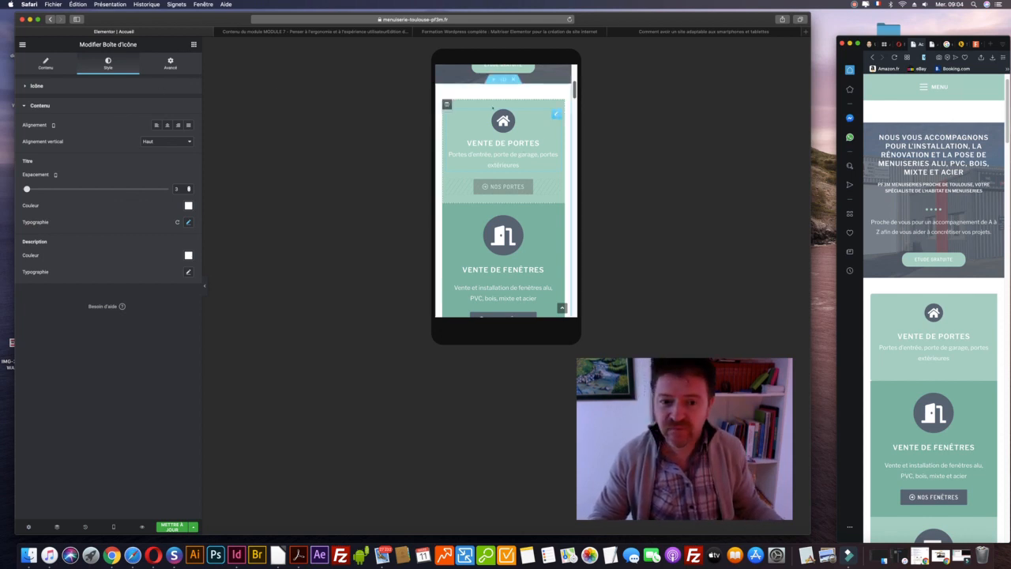
{"action": "left_click", "coordinate": [447, 104]}
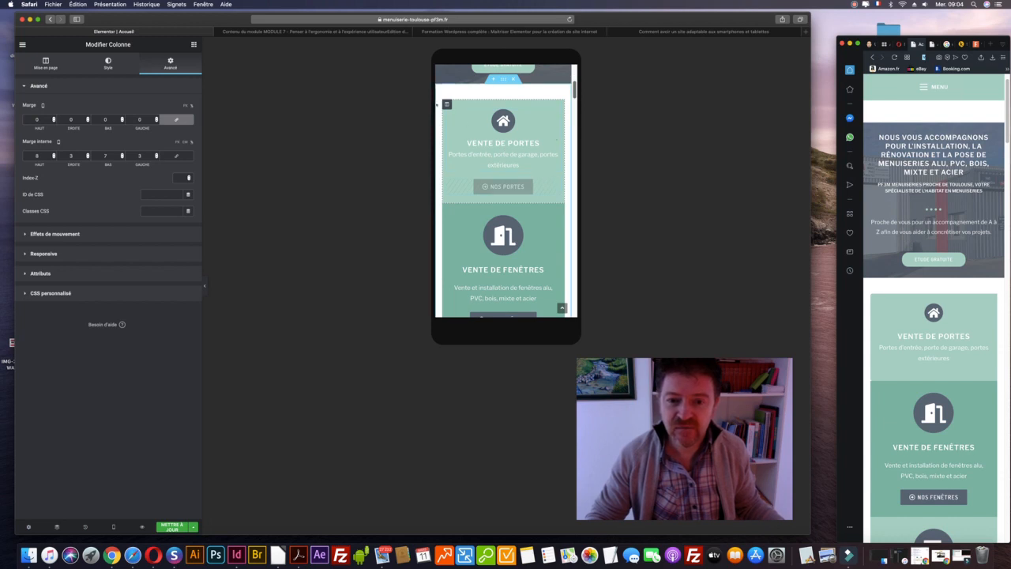
{"action": "left_click", "coordinate": [555, 183]}
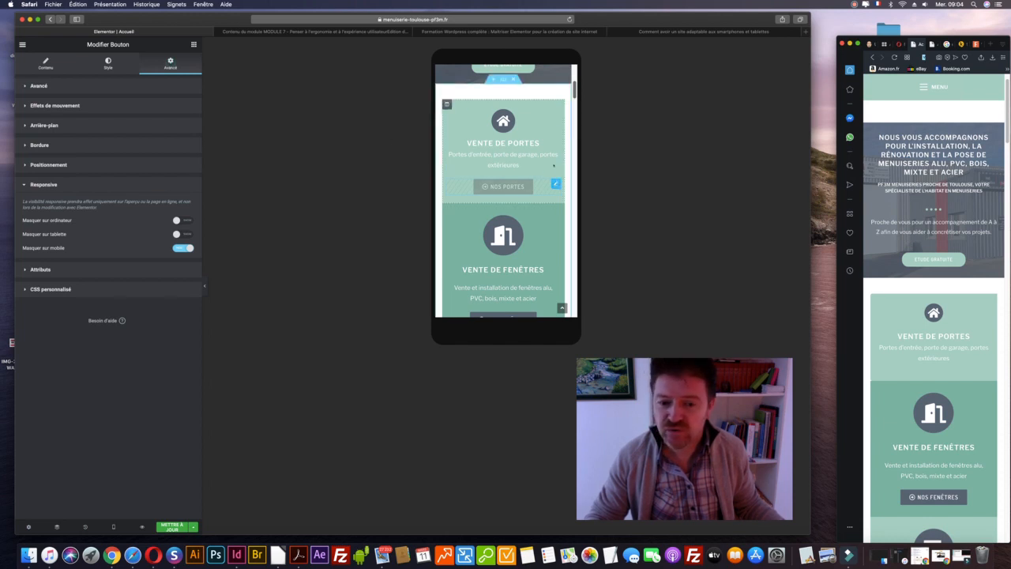
{"action": "left_click", "coordinate": [556, 113]}
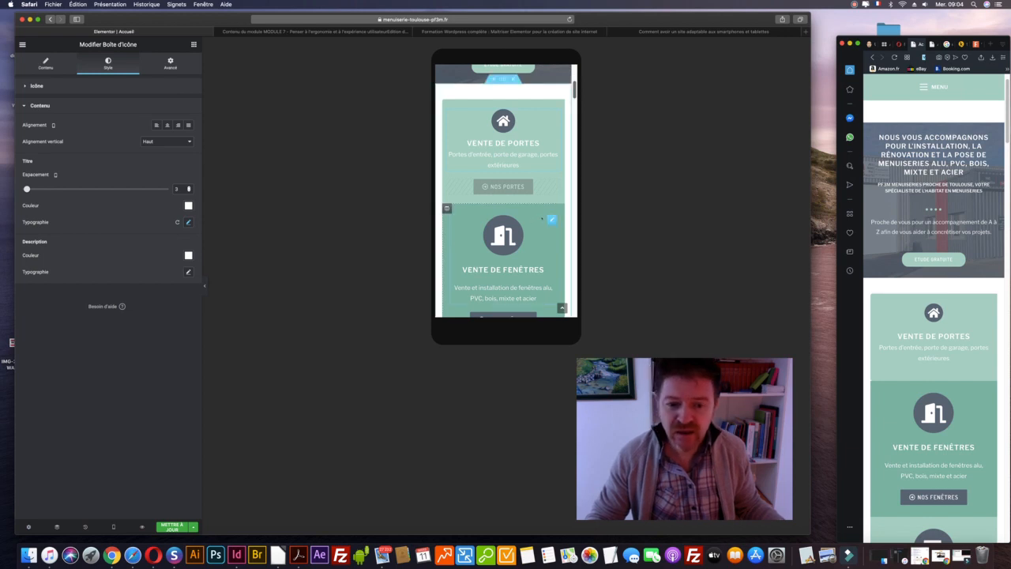
In the "Vente de fenêtres" icon box, set the icon's spacing to 5, size to 30 and inner margin to 15
{"action": "left_click", "coordinate": [551, 220]}
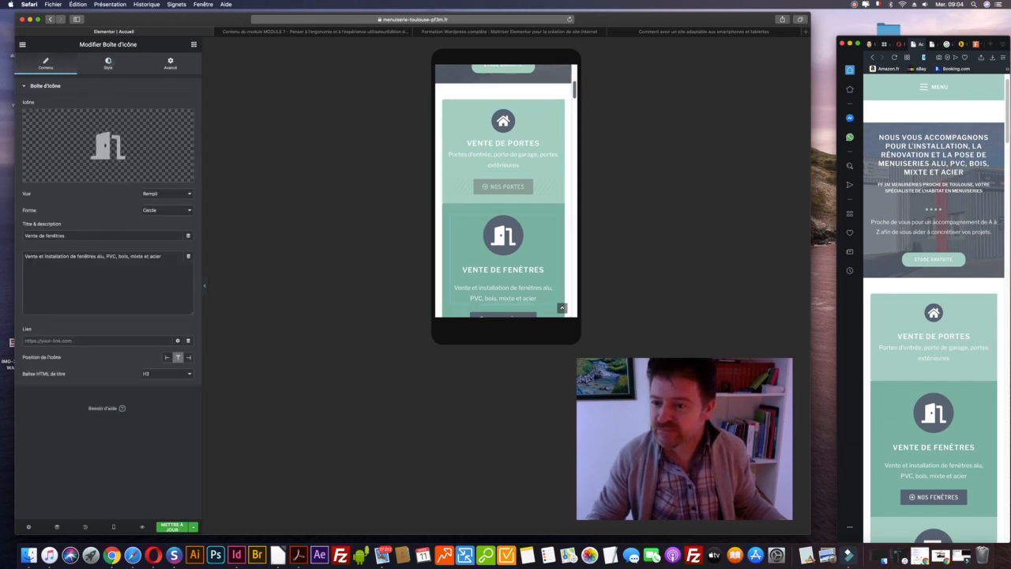
{"action": "left_click", "coordinate": [108, 63]}
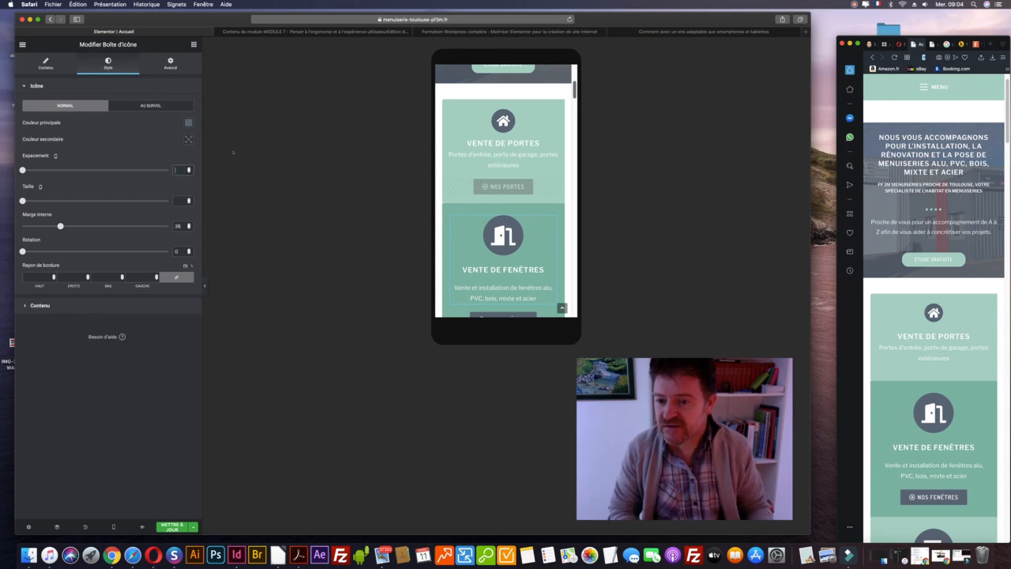
{"action": "type", "text": "8"}
{"action": "key", "text": "Tab"}
{"action": "type", "text": "30"}
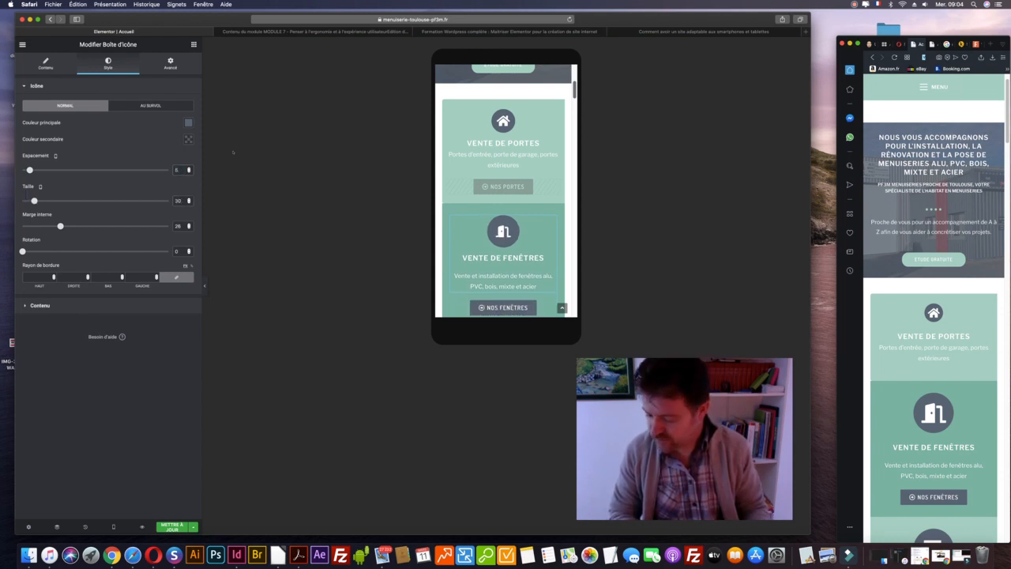
{"action": "key", "text": "Tab"}
{"action": "type", "text": "15"}
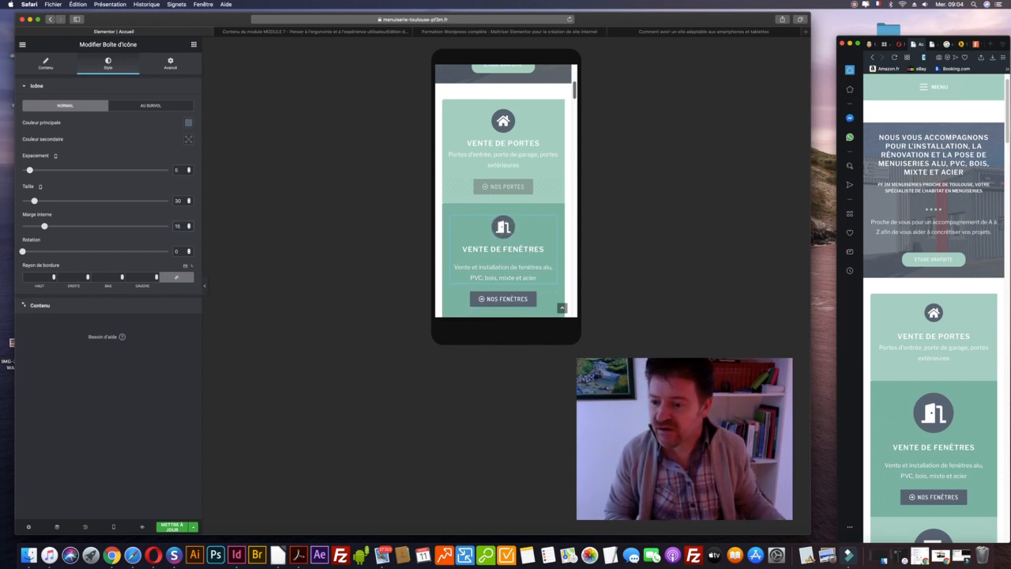
Set the mobile title spacing of the "Vente de fenêtres" icon box to 3
{"action": "left_click", "coordinate": [23, 305]}
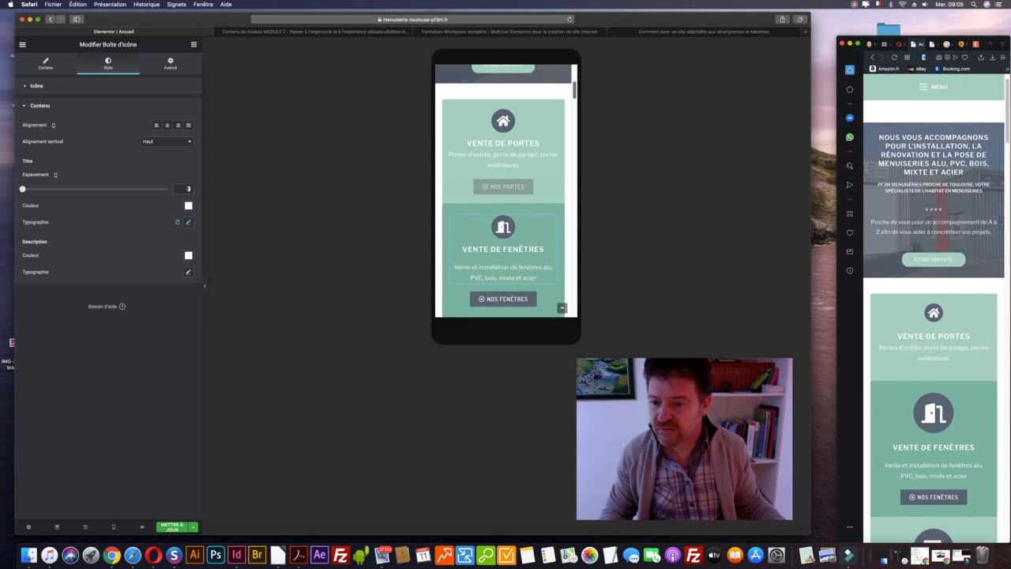
{"action": "left_click", "coordinate": [189, 187]}
{"action": "left_click", "coordinate": [189, 187]}
{"action": "left_click", "coordinate": [189, 187]}
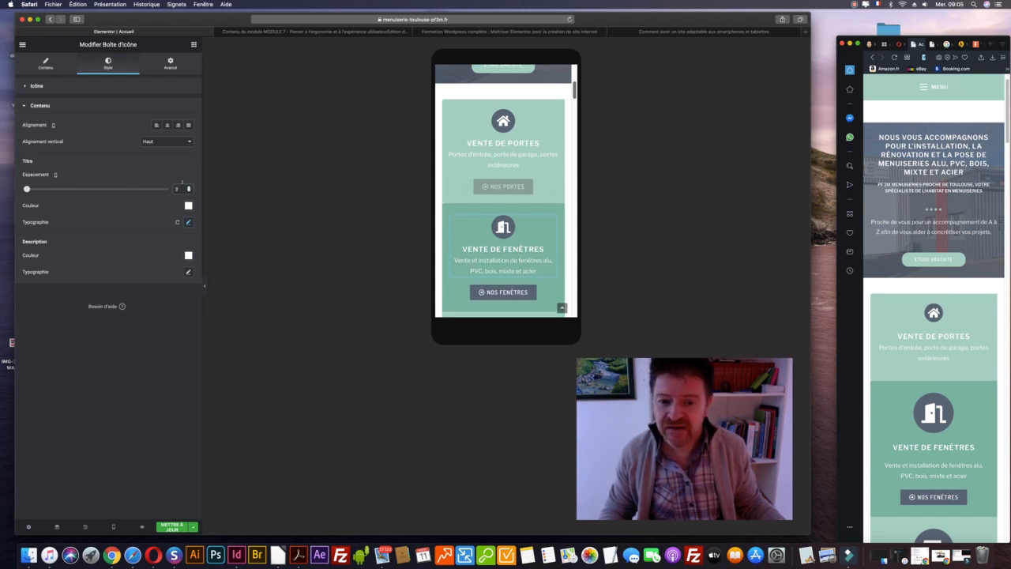
Set the "Vente de fenêtres" icon box's inner margins in percent to 8 top, 3 right, 7 bottom and 3 left
{"action": "left_click", "coordinate": [170, 62]}
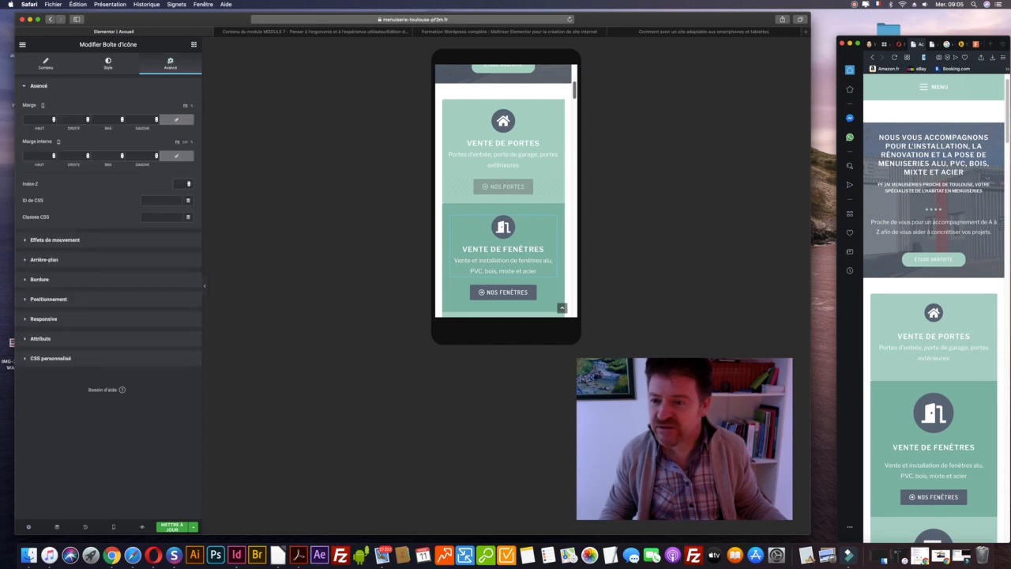
{"action": "left_click", "coordinate": [191, 141]}
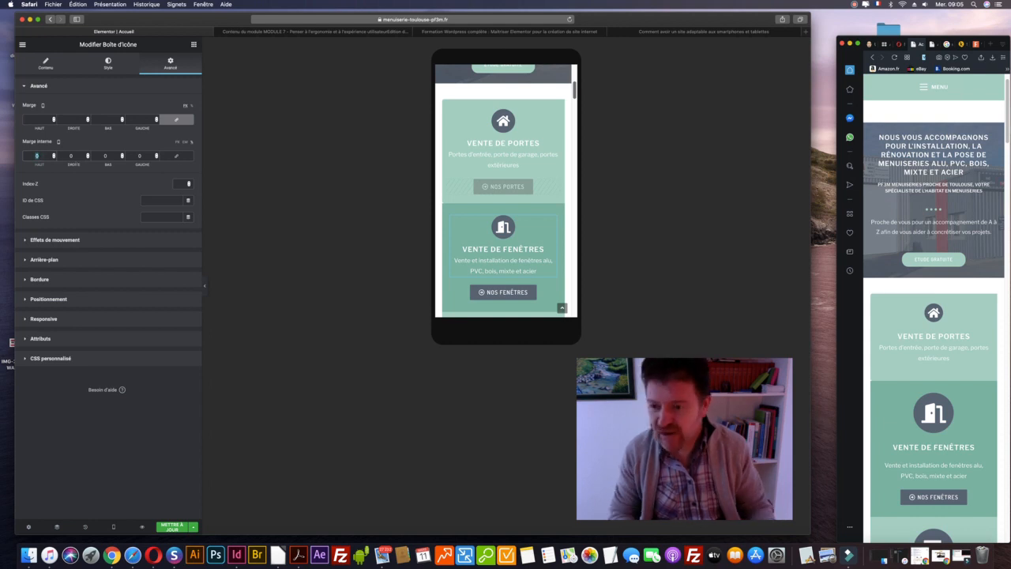
{"action": "type", "text": "8"}
{"action": "key", "text": "Tab"}
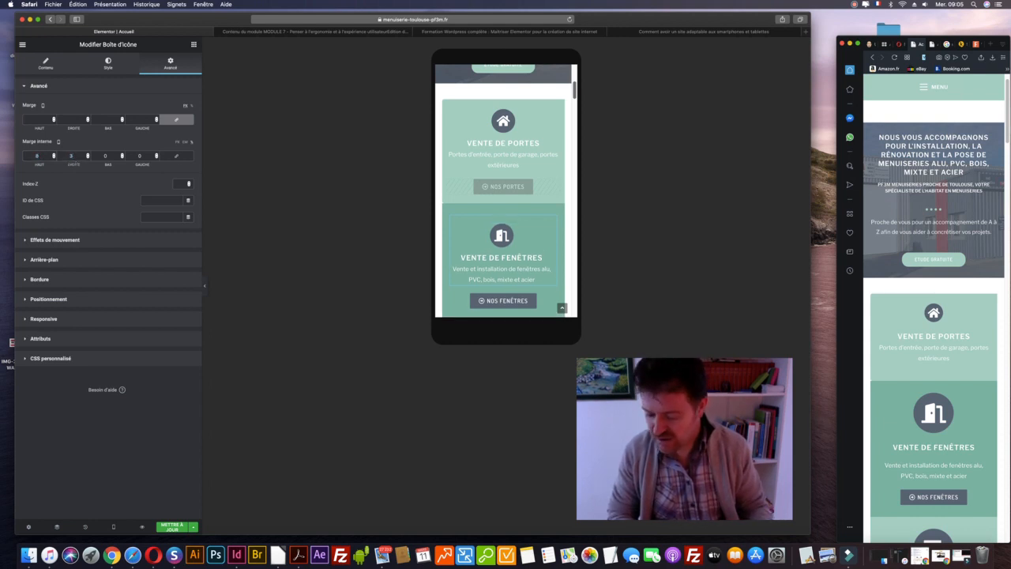
{"action": "key", "text": "Tab"}
{"action": "type", "text": "7"}
{"action": "key", "text": "Tab"}
{"action": "type", "text": "3"}
{"action": "key", "text": "Tab"}
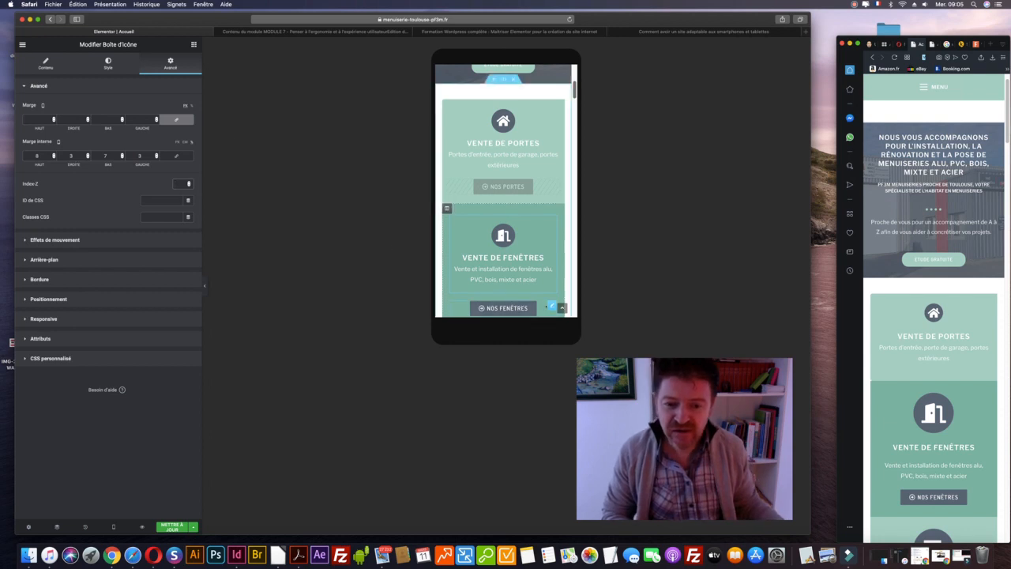
Hide the "Nos fenêtres" button on mobile and update the page
{"action": "left_click", "coordinate": [529, 308]}
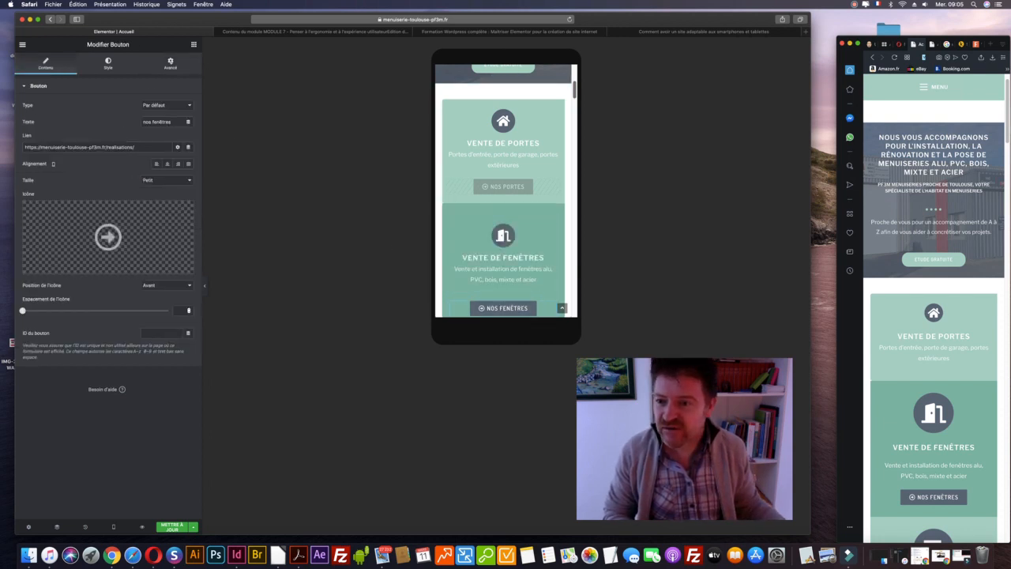
{"action": "left_click", "coordinate": [159, 69]}
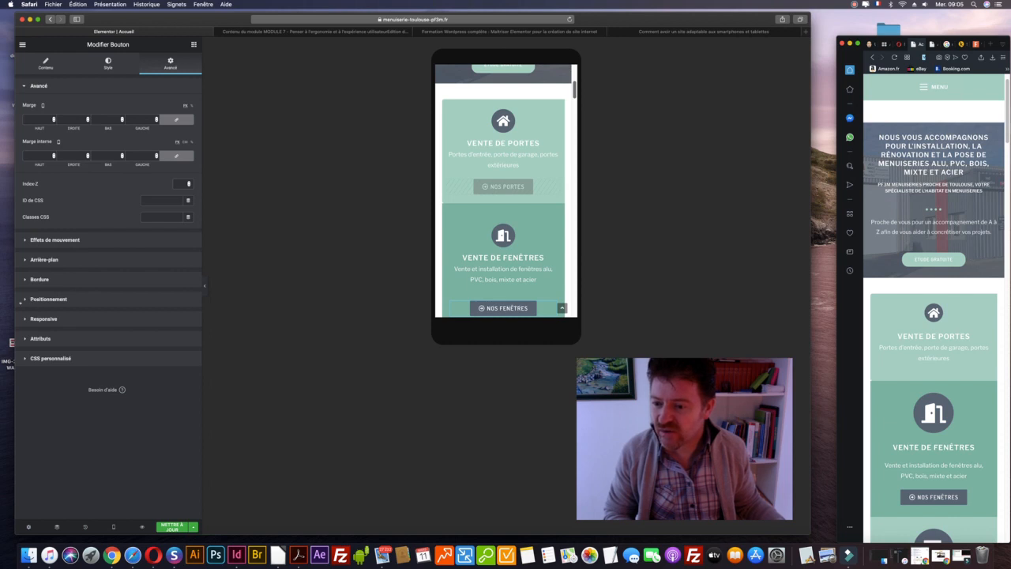
{"action": "left_click", "coordinate": [24, 319]}
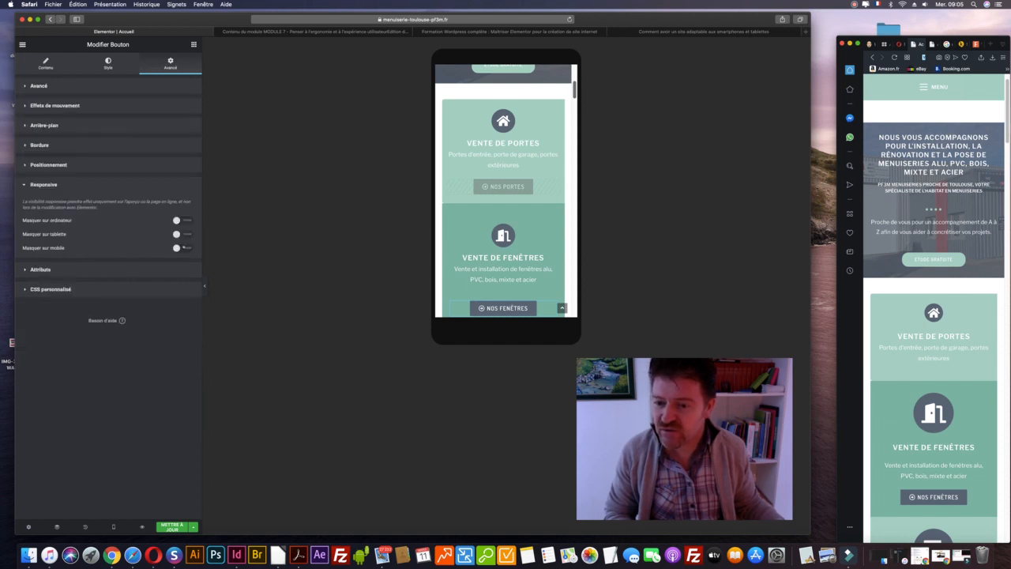
{"action": "left_click", "coordinate": [183, 247]}
{"action": "scroll", "coordinate": [482, 199], "scroll_direction": "down", "scroll_amount": 3}
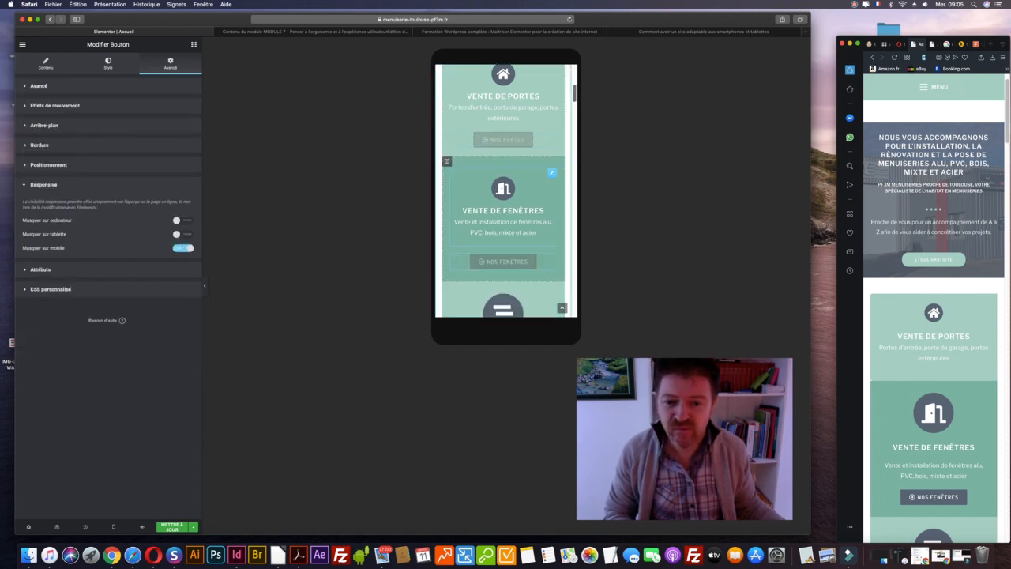
{"action": "left_click", "coordinate": [169, 526]}
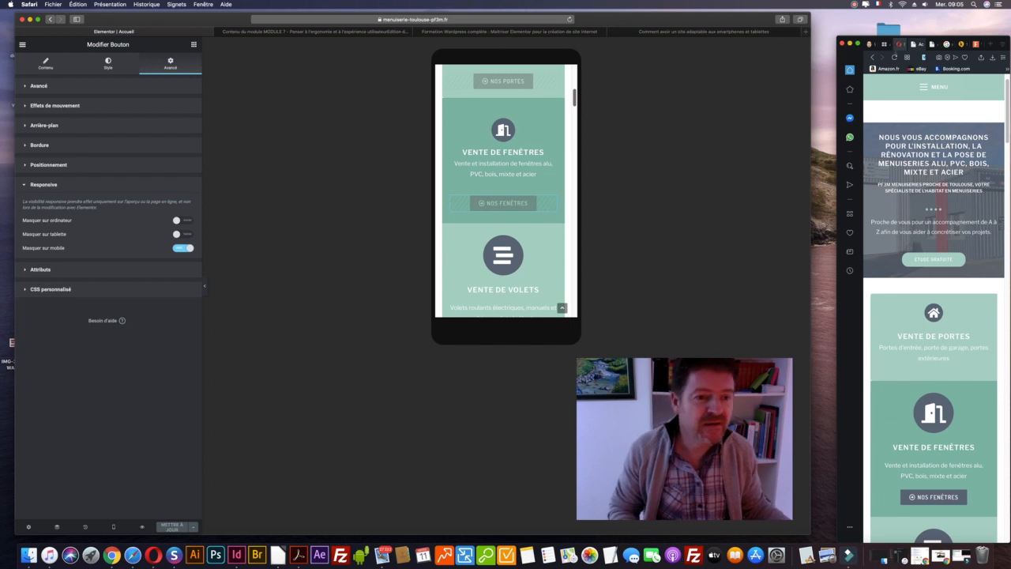
Switch to Opera, reload the live home page and compare the service blocks at phone and desktop widths
{"action": "left_click", "coordinate": [895, 58]}
{"action": "left_click_drag", "start_coordinate": [995, 37], "coordinate": [986, 13]}
{"action": "scroll", "coordinate": [929, 269], "scroll_direction": "down", "scroll_amount": 4}
{"action": "scroll", "coordinate": [943, 146], "scroll_direction": "down", "scroll_amount": 3}
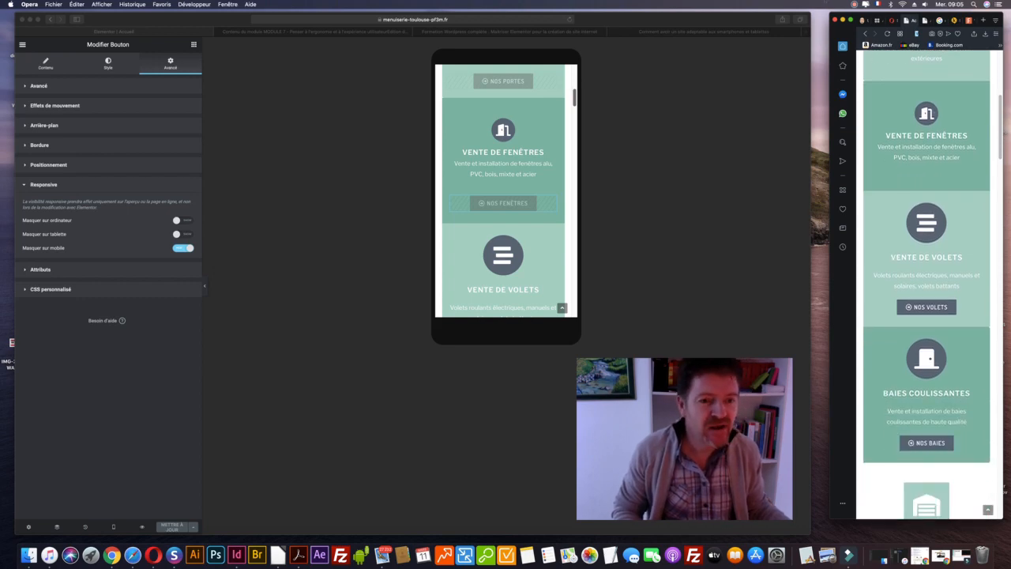
{"action": "left_click_drag", "start_coordinate": [830, 13], "coordinate": [110, 29]}
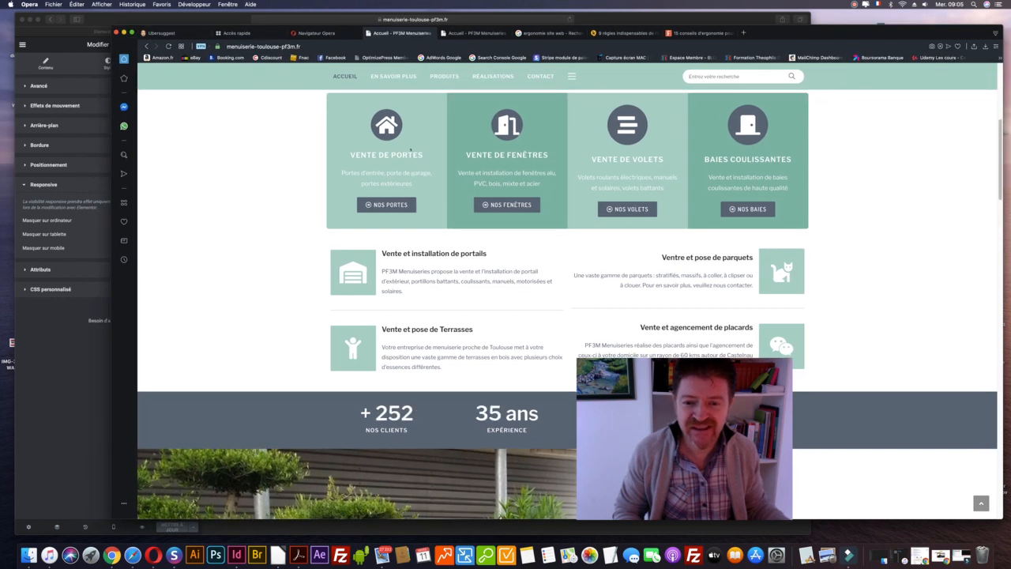
{"action": "scroll", "coordinate": [409, 148], "scroll_direction": "up", "scroll_amount": 3}
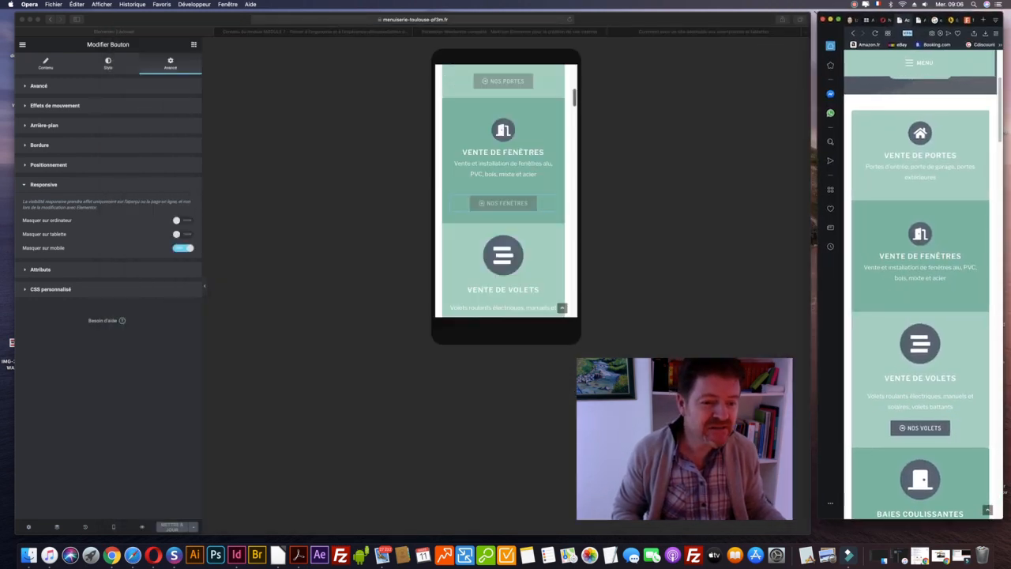
{"action": "scroll", "coordinate": [864, 121], "scroll_direction": "up", "scroll_amount": 5}
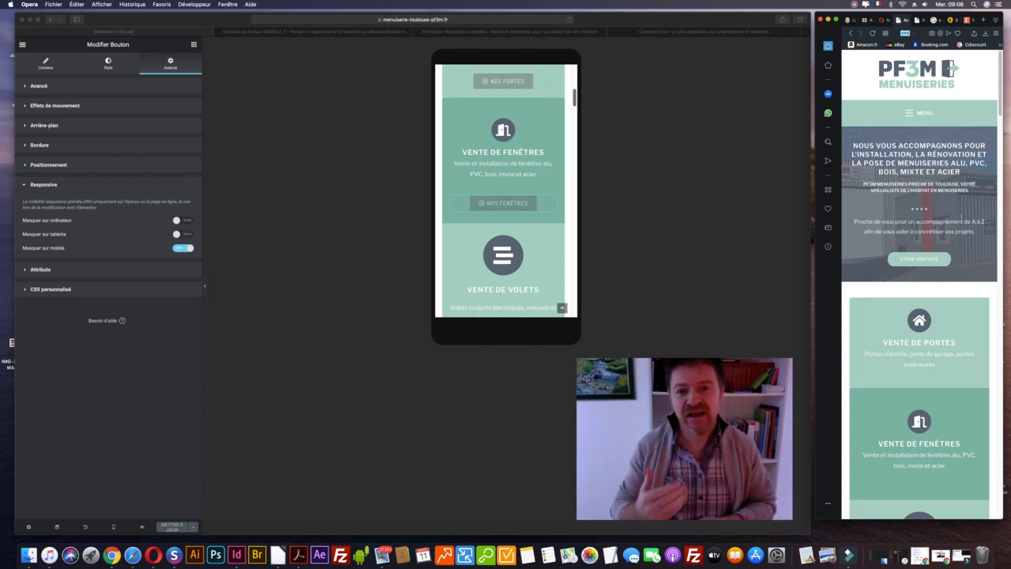
Examine the live home page at tablet width from the hero to the entrance door section, and return it to phone width
{"action": "left_click_drag", "start_coordinate": [814, 13], "coordinate": [650, 27]}
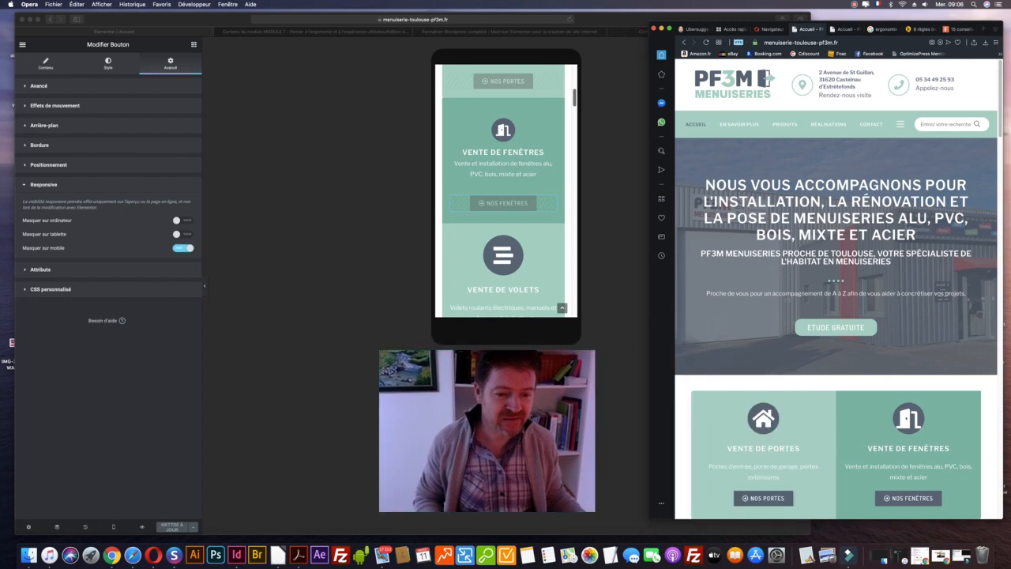
{"action": "scroll", "coordinate": [853, 315], "scroll_direction": "down", "scroll_amount": 5}
{"action": "scroll", "coordinate": [852, 315], "scroll_direction": "down", "scroll_amount": 7}
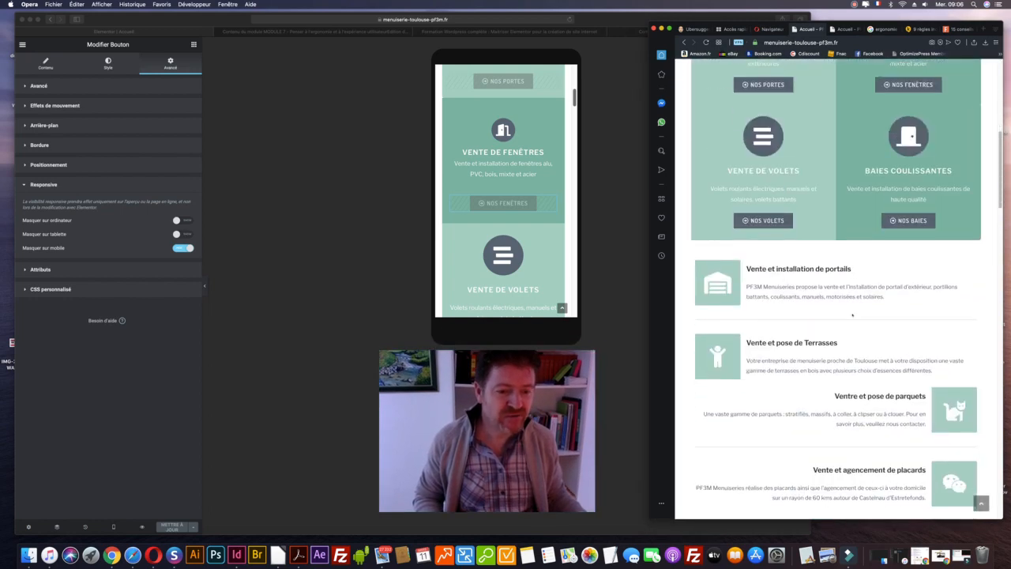
{"action": "scroll", "coordinate": [852, 315], "scroll_direction": "down", "scroll_amount": 14}
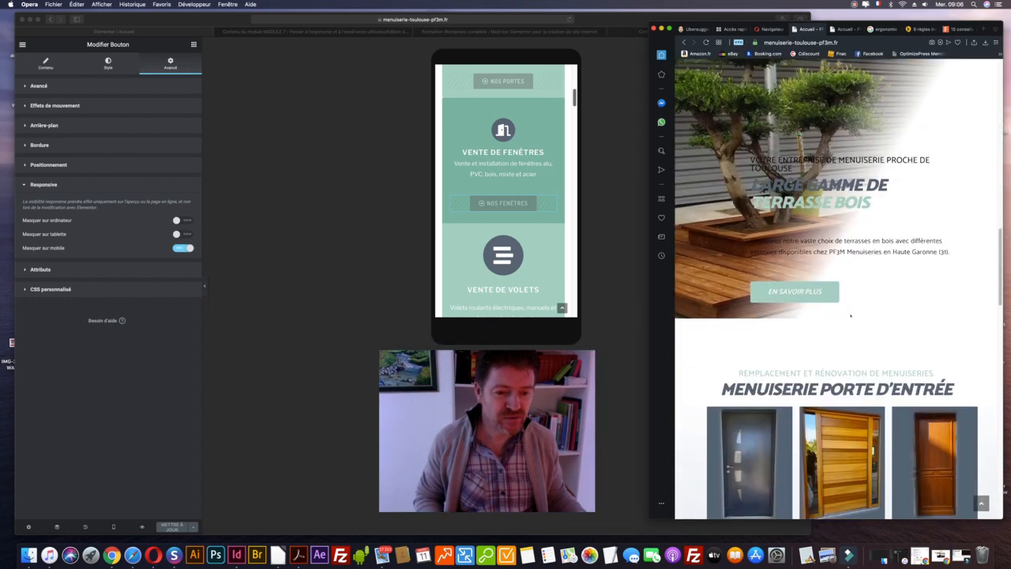
{"action": "scroll", "coordinate": [850, 317], "scroll_direction": "up", "scroll_amount": 1}
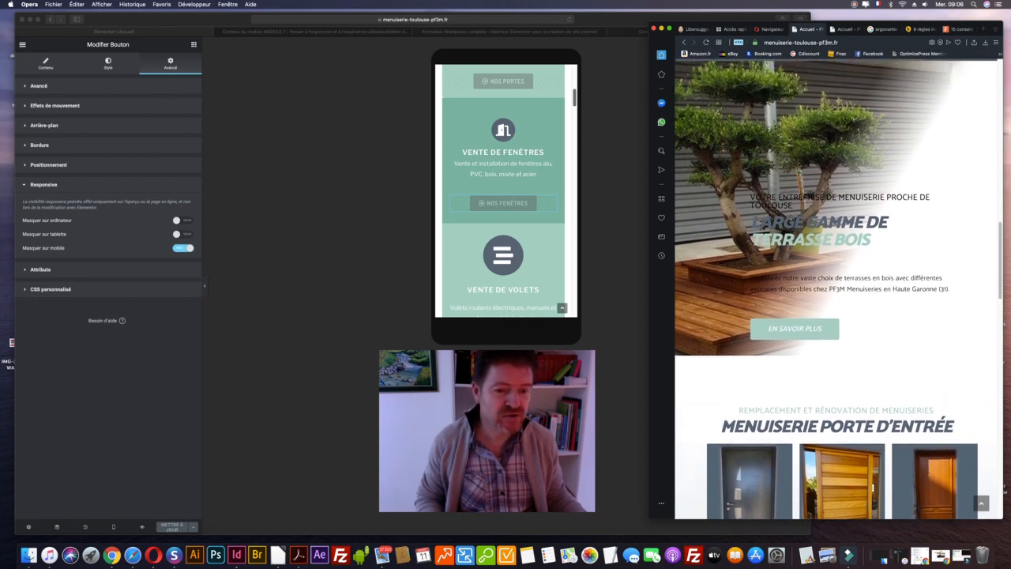
{"action": "scroll", "coordinate": [836, 289], "scroll_direction": "up", "scroll_amount": 4}
{"action": "scroll", "coordinate": [813, 263], "scroll_direction": "up", "scroll_amount": 15}
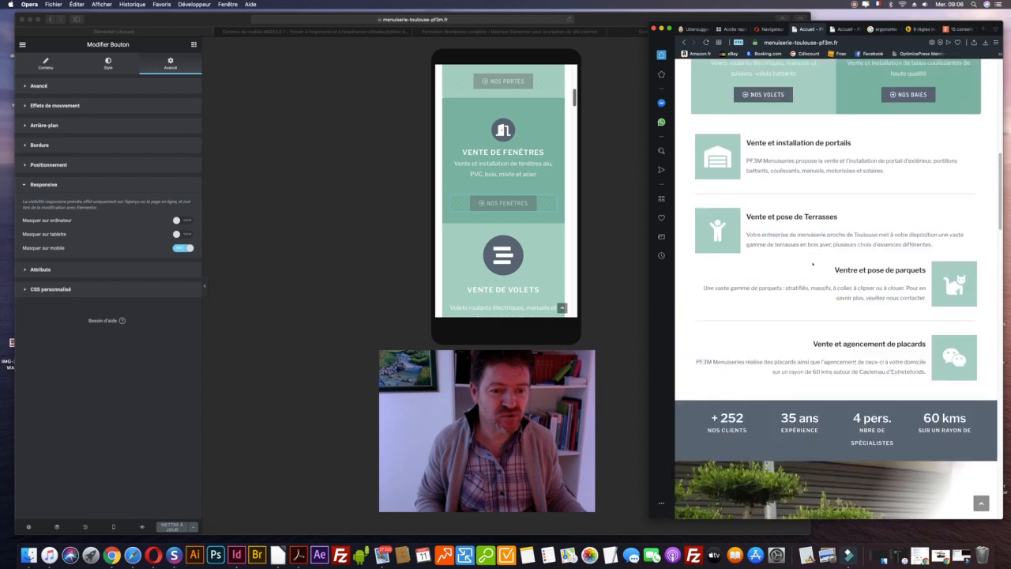
{"action": "scroll", "coordinate": [814, 263], "scroll_direction": "up", "scroll_amount": 2}
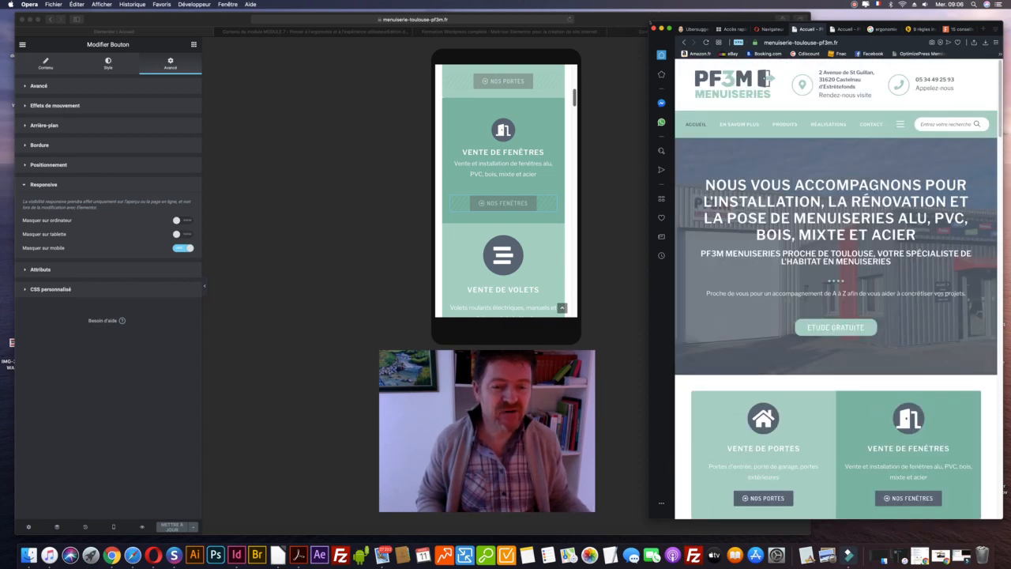
{"action": "left_click_drag", "start_coordinate": [650, 23], "coordinate": [830, 11]}
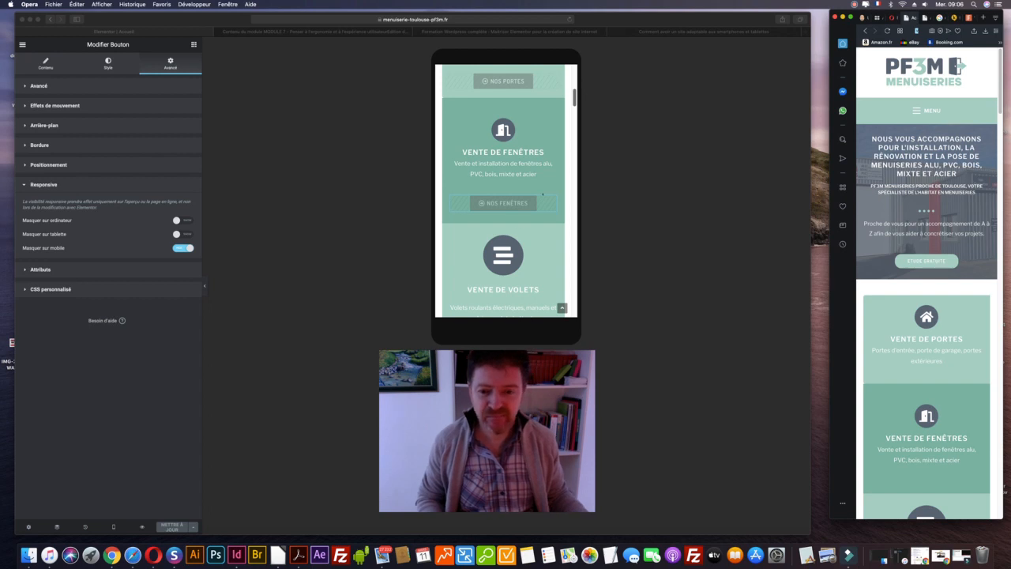
Back in the Elementor editor, hide the "Large gamme de terrasse bois" section on tablet and mobile and update the page
{"action": "scroll", "coordinate": [542, 194], "scroll_direction": "down", "scroll_amount": 10}
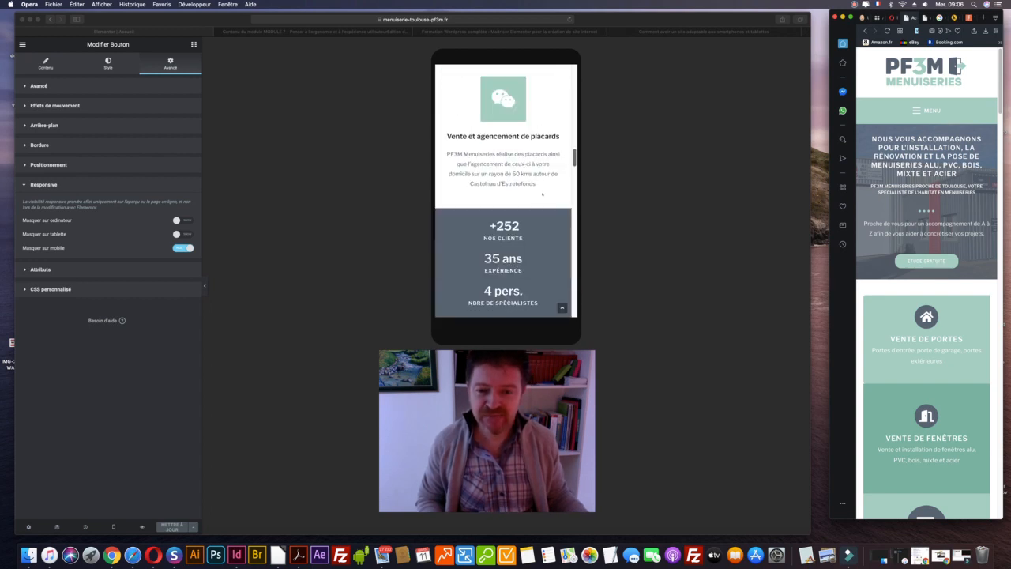
{"action": "scroll", "coordinate": [541, 193], "scroll_direction": "down", "scroll_amount": 3}
{"action": "left_click", "coordinate": [547, 144]}
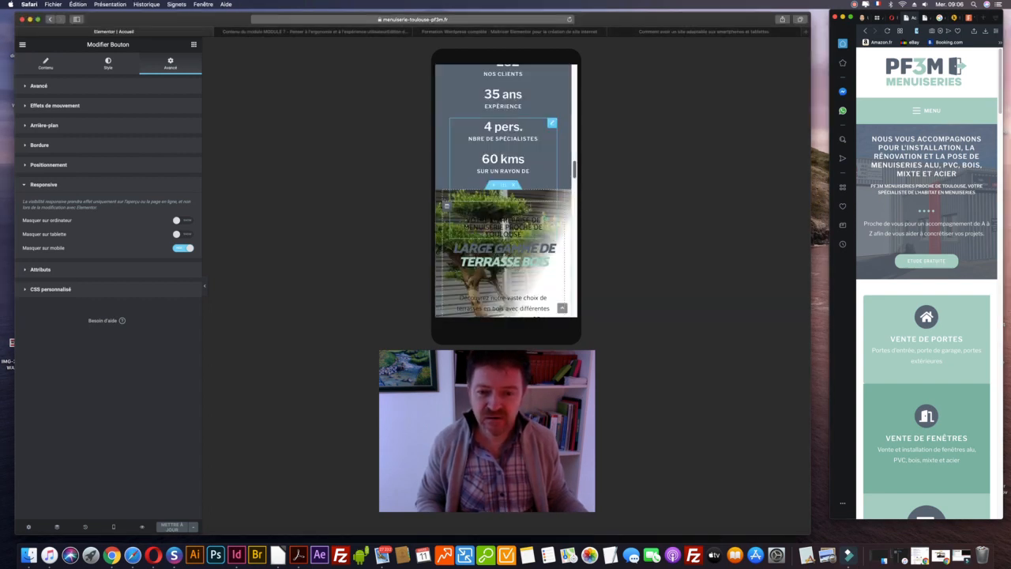
{"action": "left_click", "coordinate": [503, 185]}
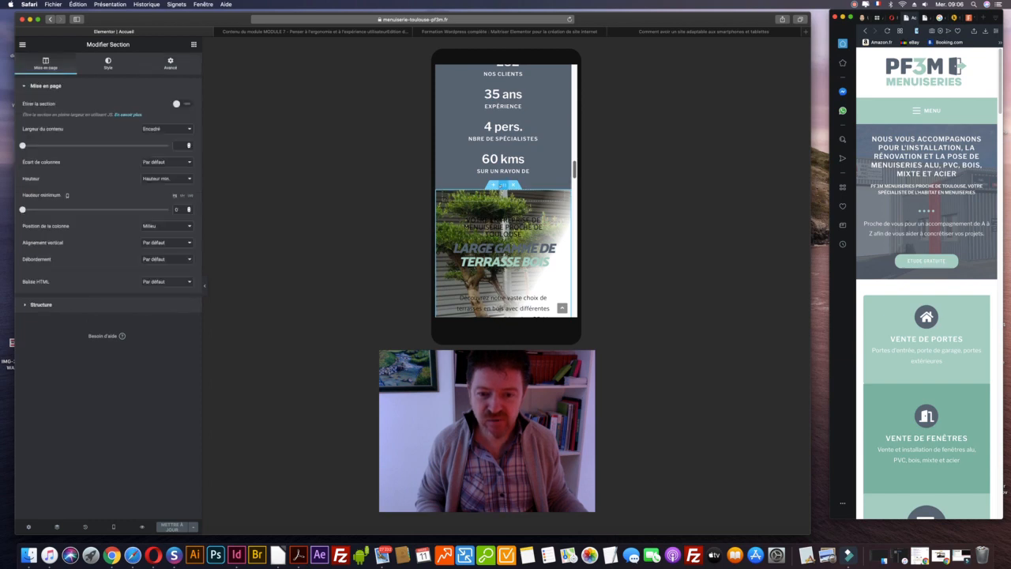
{"action": "scroll", "coordinate": [505, 189], "scroll_direction": "down", "scroll_amount": 2}
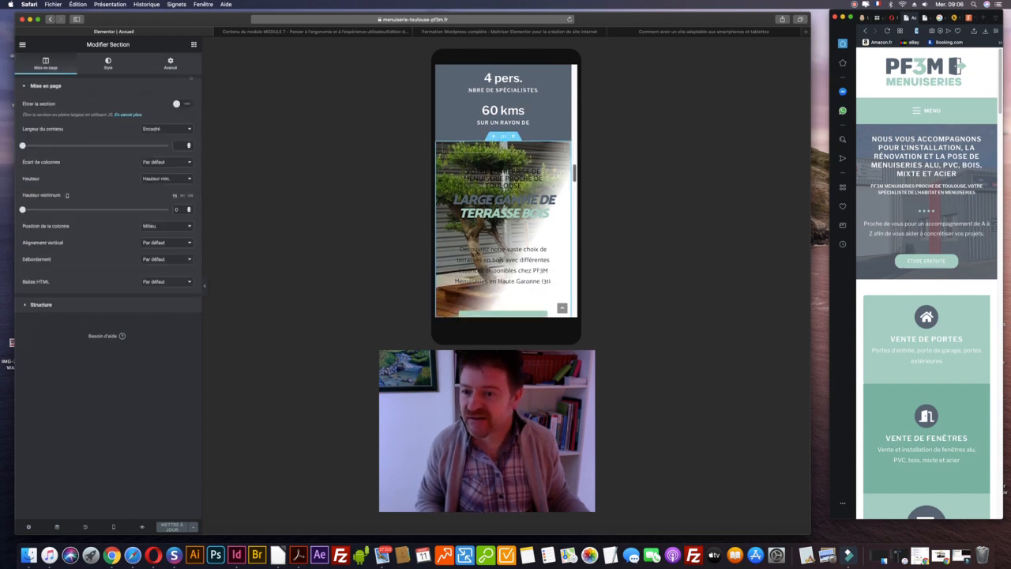
{"action": "left_click", "coordinate": [169, 63]}
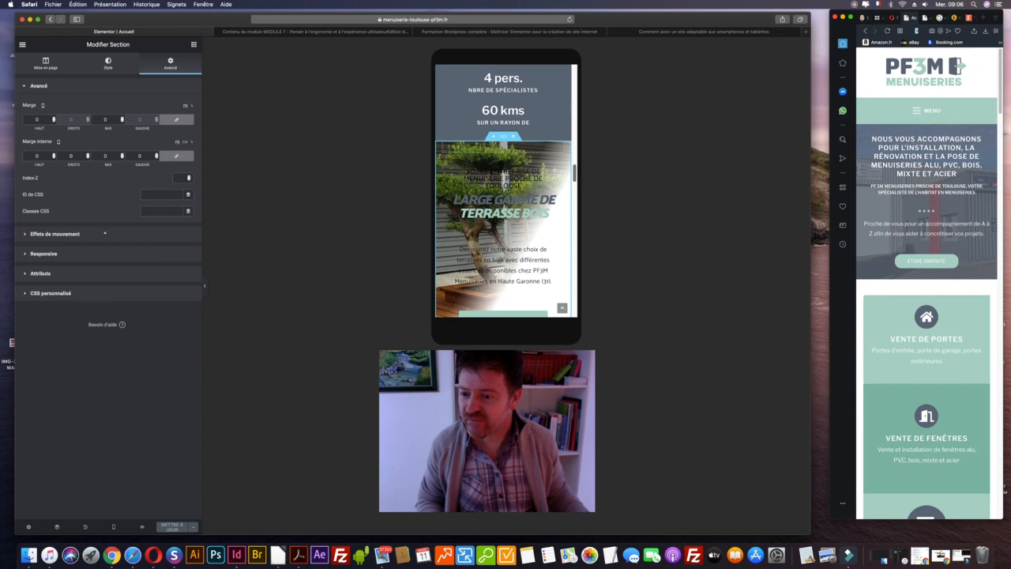
{"action": "left_click", "coordinate": [43, 253]}
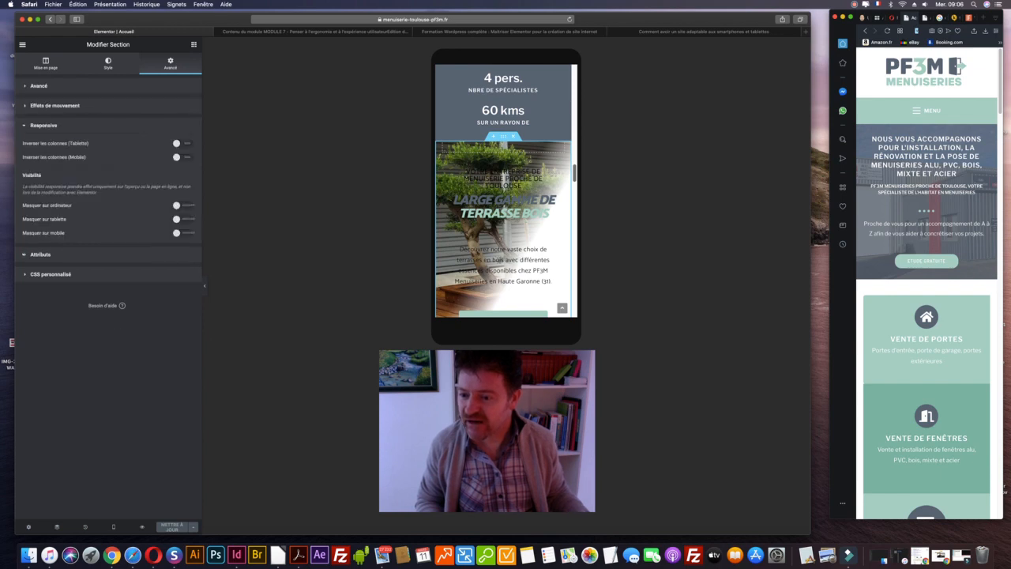
{"action": "left_click", "coordinate": [183, 219]}
{"action": "left_click", "coordinate": [183, 233]}
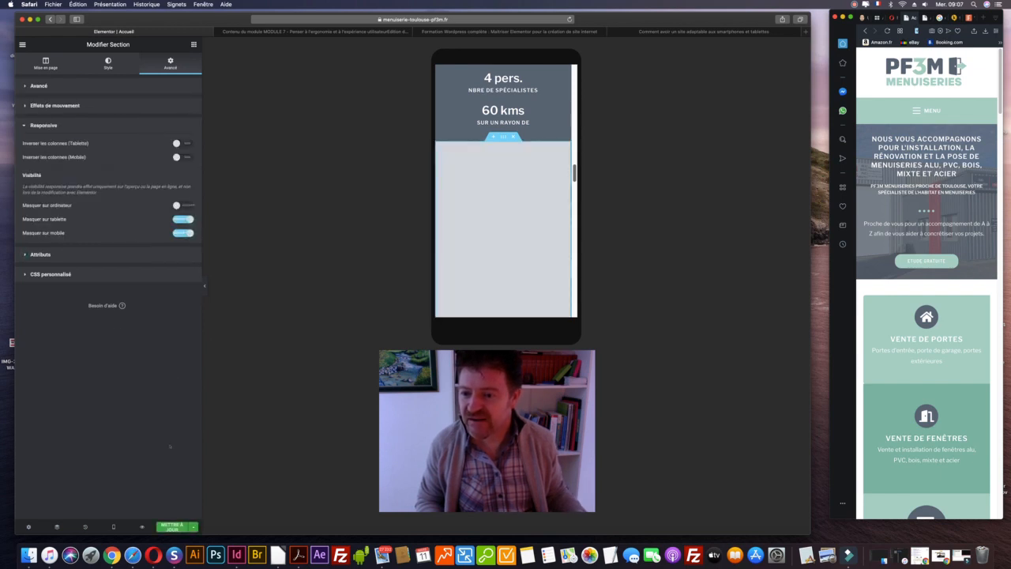
{"action": "left_click", "coordinate": [173, 525]}
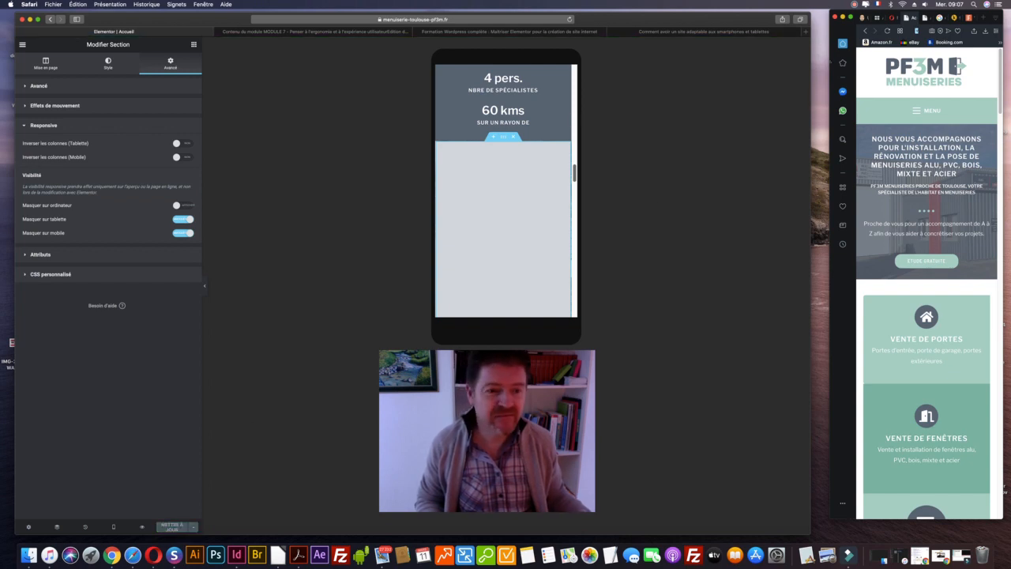
Reload the live page in Opera and check the phone layout from the service blocks down to the map
{"action": "left_click", "coordinate": [887, 32]}
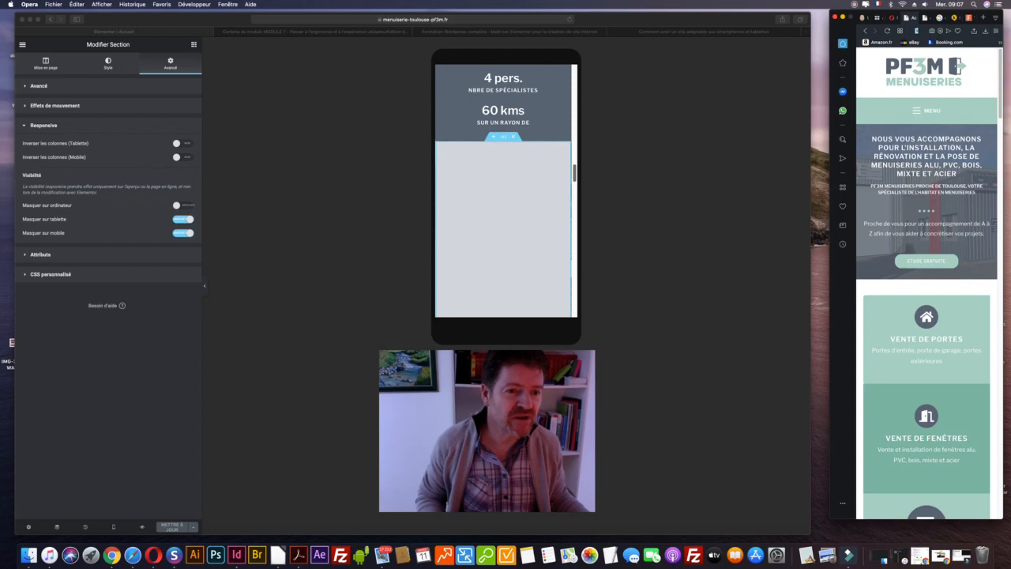
{"action": "scroll", "coordinate": [952, 148], "scroll_direction": "down", "scroll_amount": 5}
{"action": "scroll", "coordinate": [952, 148], "scroll_direction": "down", "scroll_amount": 15}
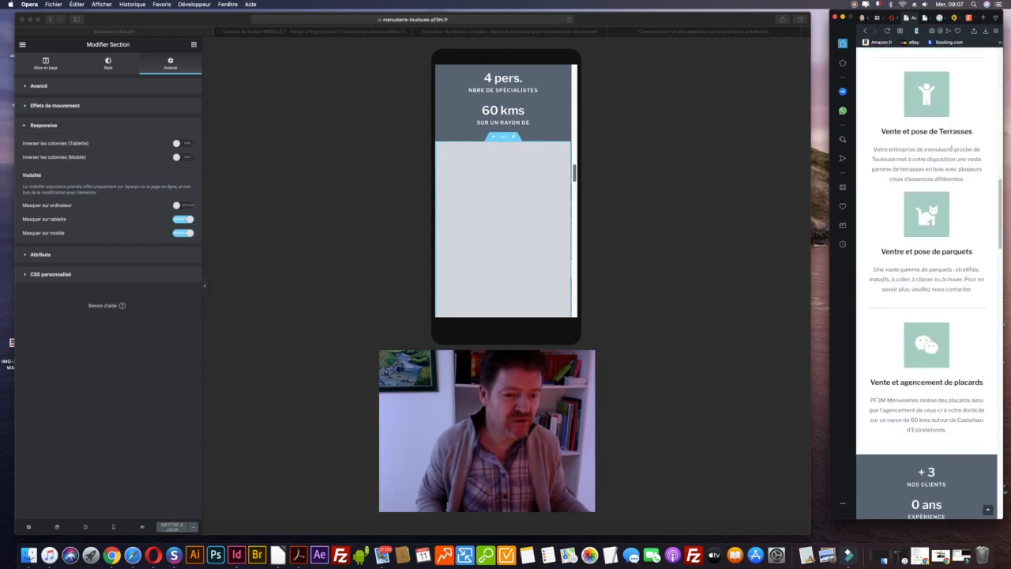
{"action": "scroll", "coordinate": [930, 282], "scroll_direction": "down", "scroll_amount": 5}
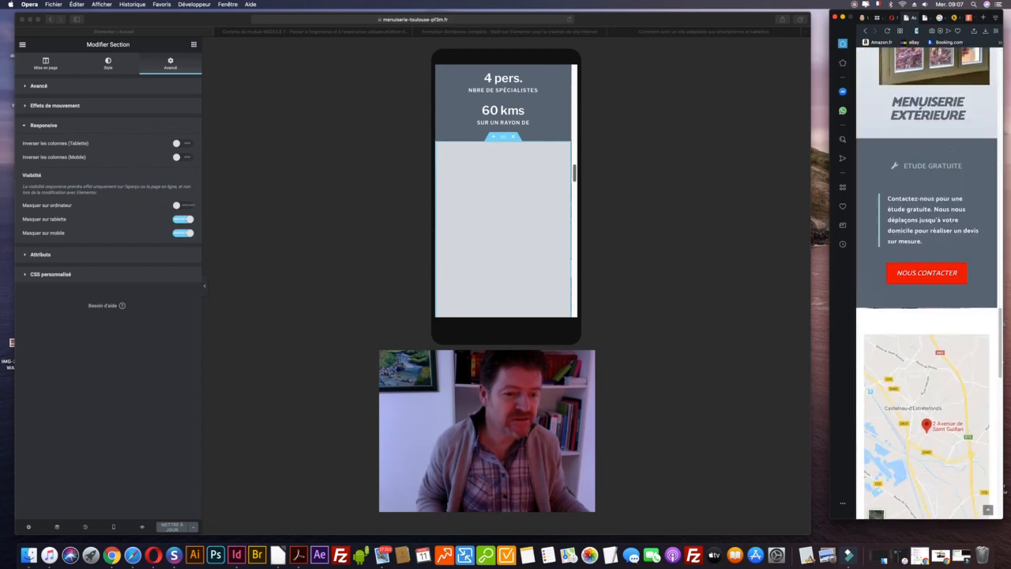
{"action": "scroll", "coordinate": [929, 283], "scroll_direction": "up", "scroll_amount": 8}
{"action": "scroll", "coordinate": [930, 282], "scroll_direction": "up", "scroll_amount": 3}
{"action": "scroll", "coordinate": [930, 283], "scroll_direction": "down", "scroll_amount": 12}
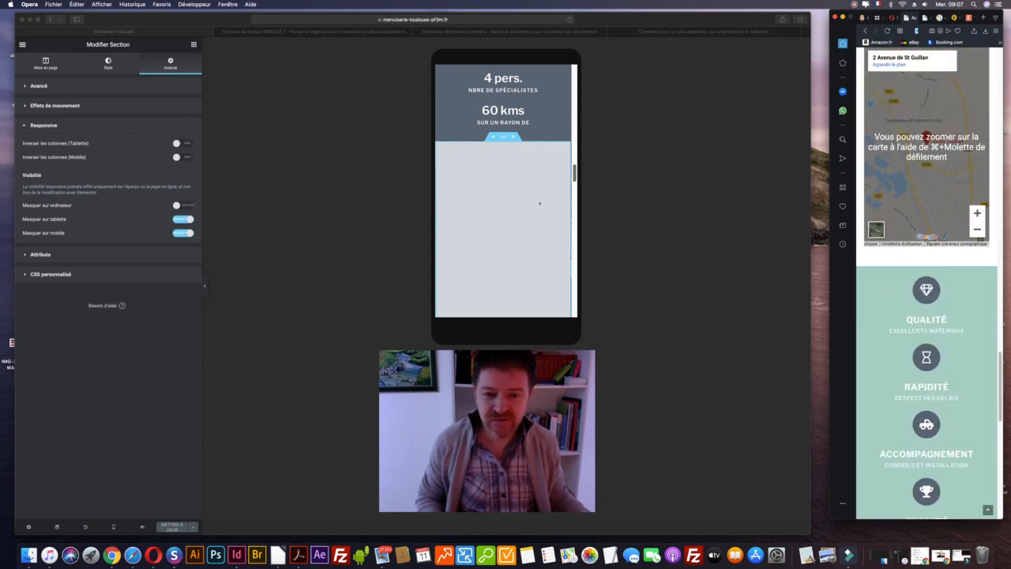
In the Elementor editor, set the map section's inner margins and its top and bottom outer margins to 0 percent for mobile
{"action": "left_click", "coordinate": [579, 246]}
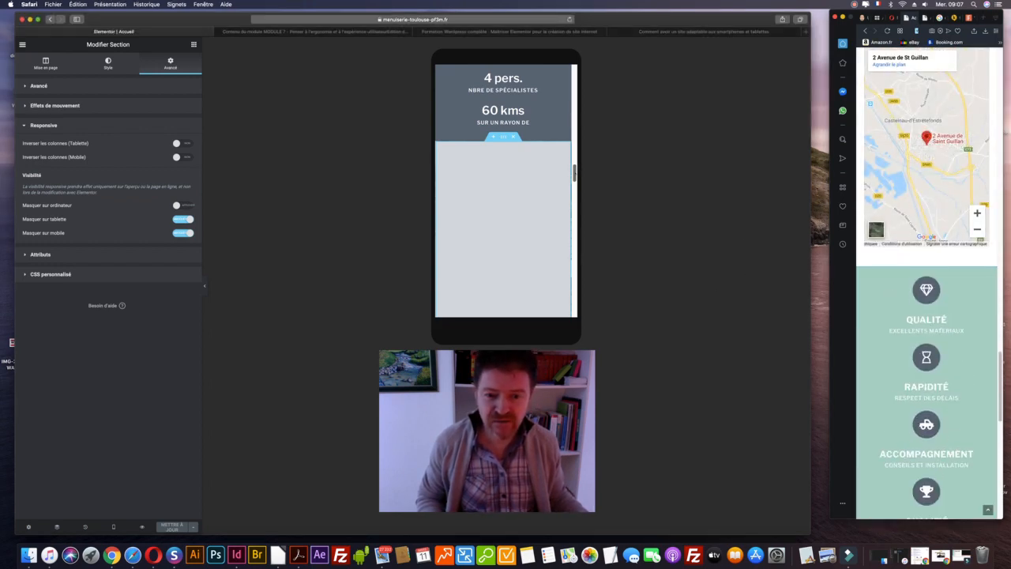
{"action": "scroll", "coordinate": [569, 233], "scroll_direction": "down", "scroll_amount": 10}
{"action": "scroll", "coordinate": [569, 233], "scroll_direction": "up", "scroll_amount": 8}
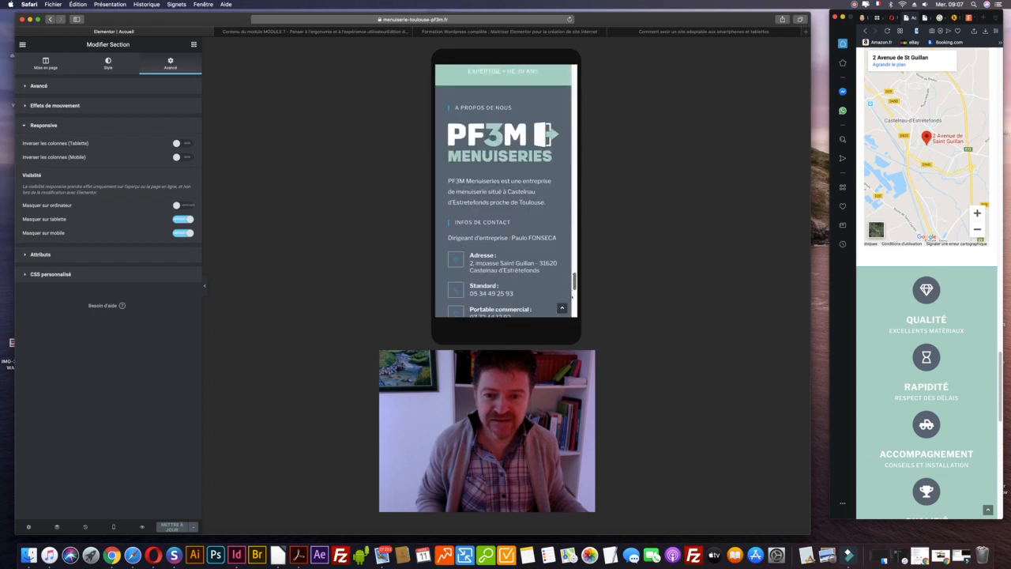
{"action": "scroll", "coordinate": [569, 233], "scroll_direction": "up", "scroll_amount": 6}
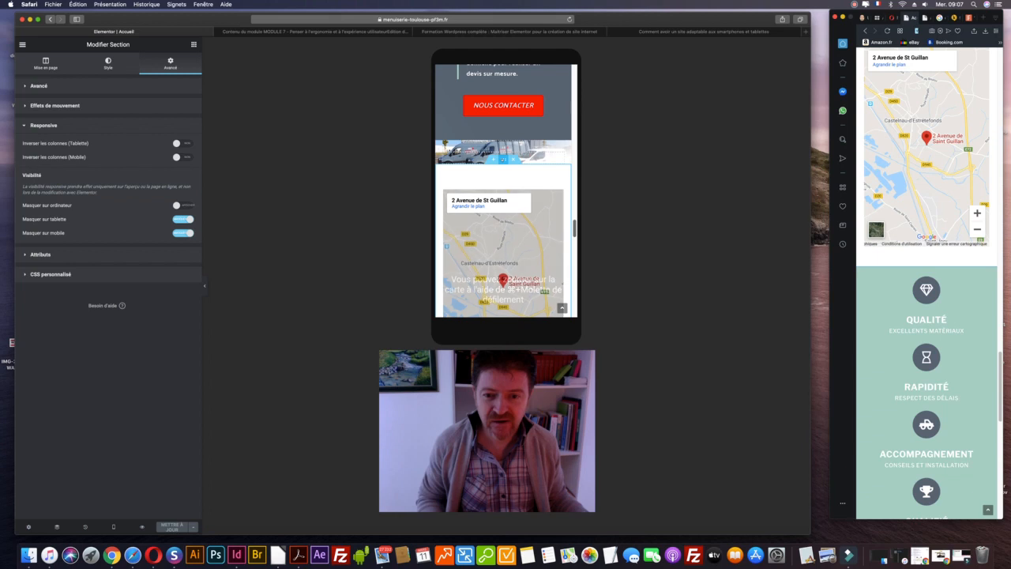
{"action": "left_click", "coordinate": [503, 159]}
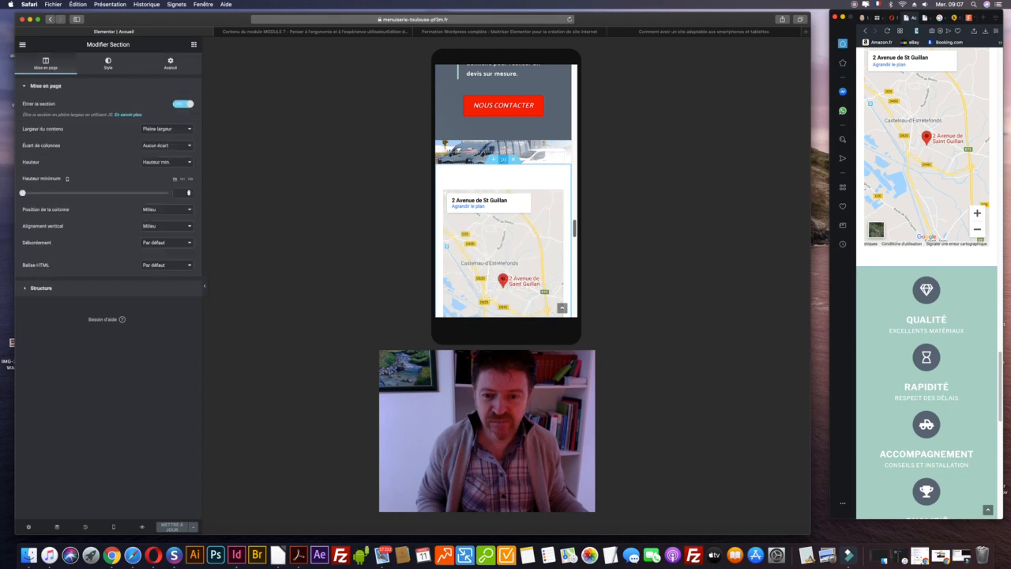
{"action": "left_click", "coordinate": [170, 63]}
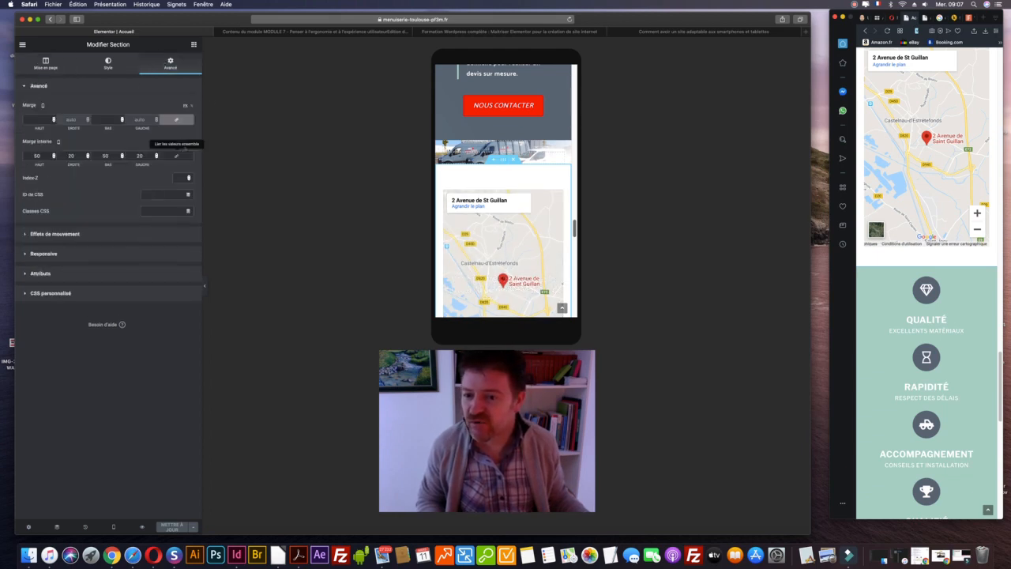
{"action": "left_click", "coordinate": [191, 142]}
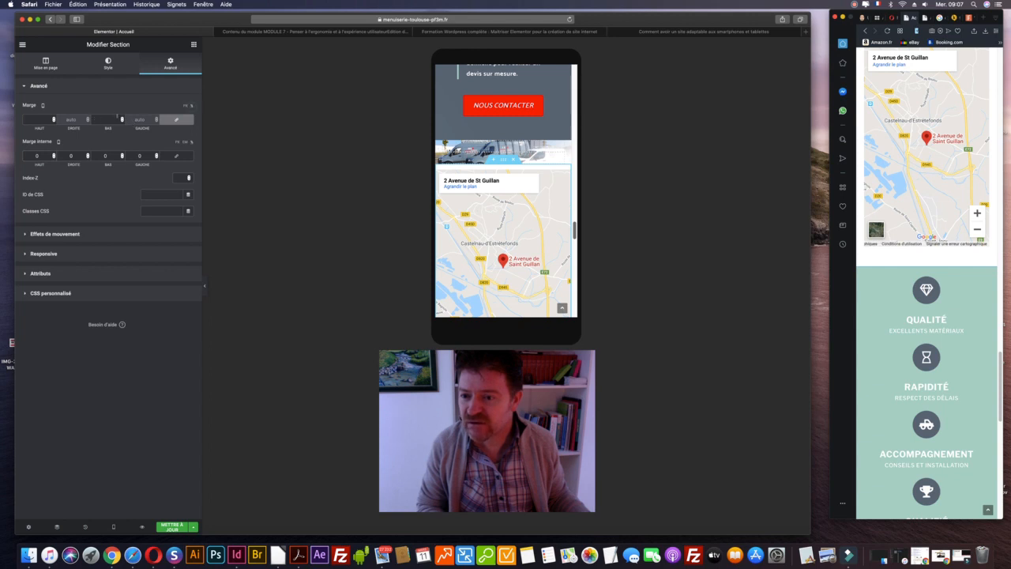
{"action": "left_click", "coordinate": [122, 120]}
{"action": "left_click", "coordinate": [121, 118]}
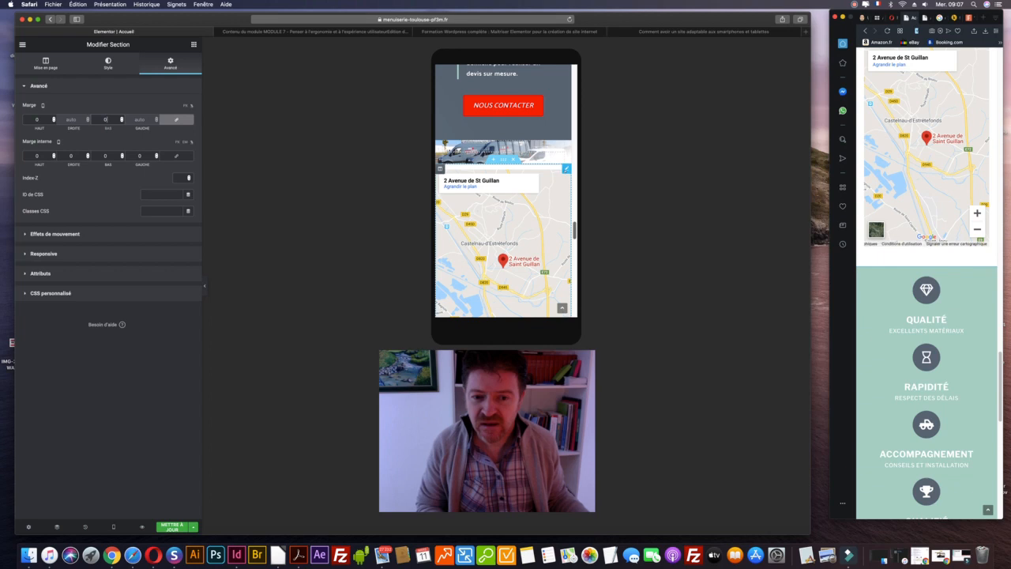
Set all outer and inner margins of the Google Maps widget to 0 percent for mobile
{"action": "left_click", "coordinate": [566, 168]}
{"action": "left_click", "coordinate": [170, 63]}
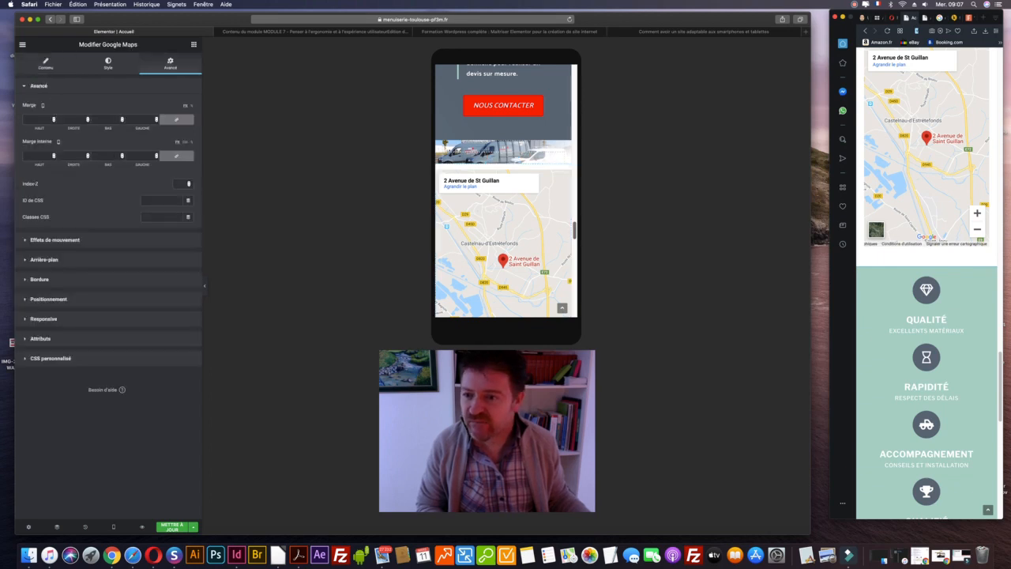
{"action": "left_click", "coordinate": [191, 105]}
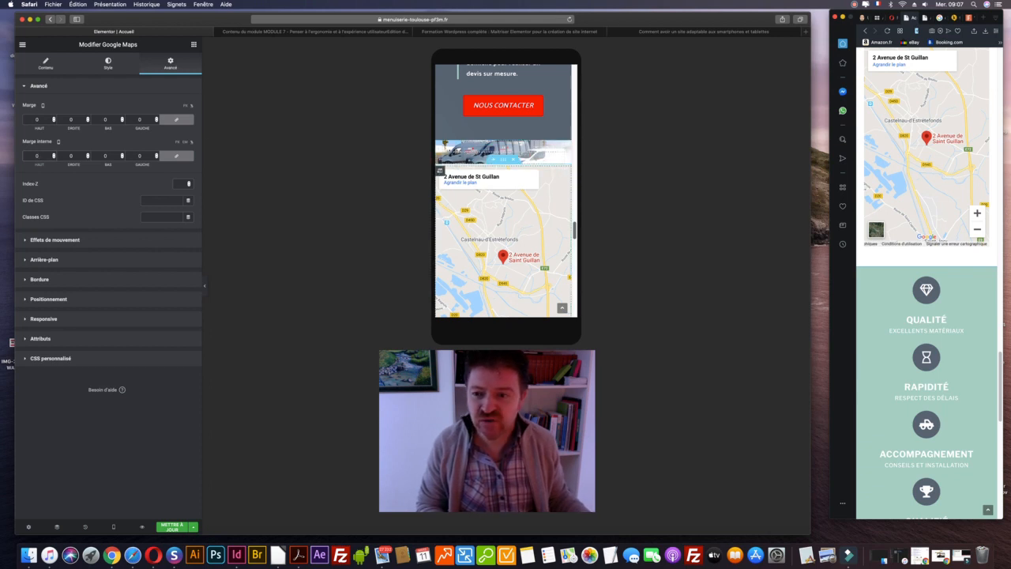
Set all outer and inner margins of the map's column to 0 for mobile and update the page
{"action": "left_click", "coordinate": [440, 171]}
{"action": "left_click", "coordinate": [170, 63]}
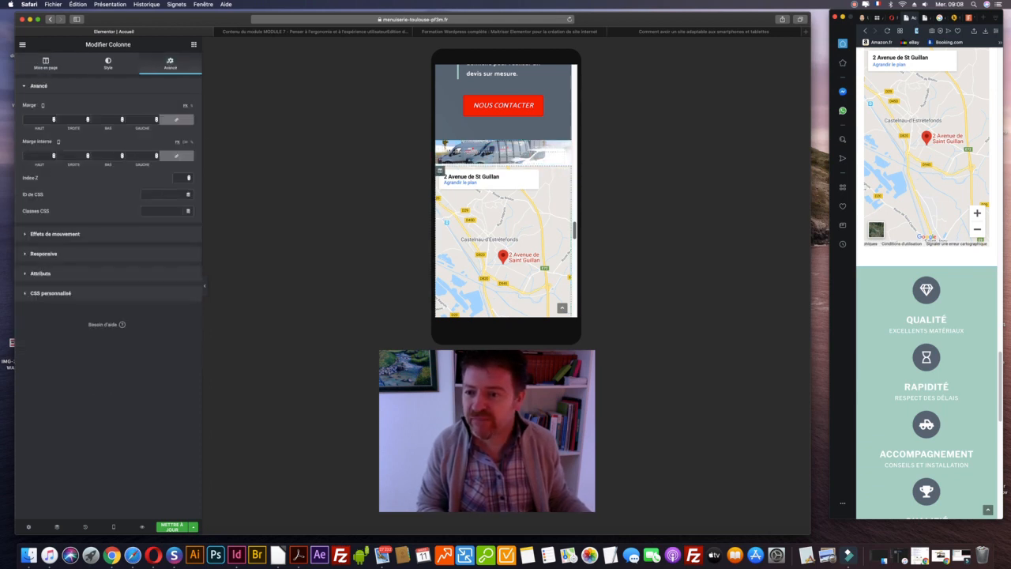
{"action": "left_click", "coordinate": [38, 119]}
{"action": "type", "text": "0"}
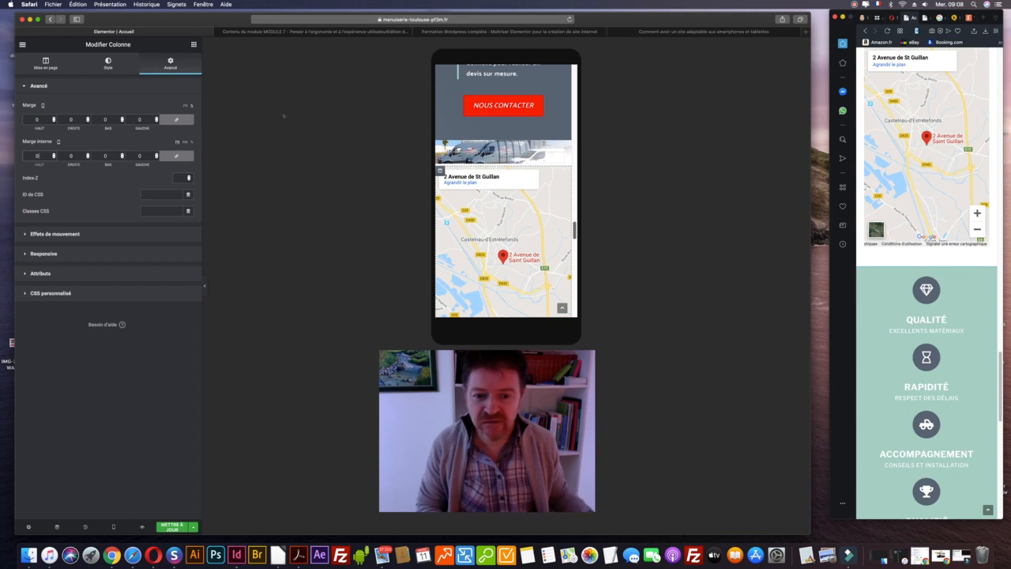
{"action": "scroll", "coordinate": [510, 213], "scroll_direction": "down", "scroll_amount": 5}
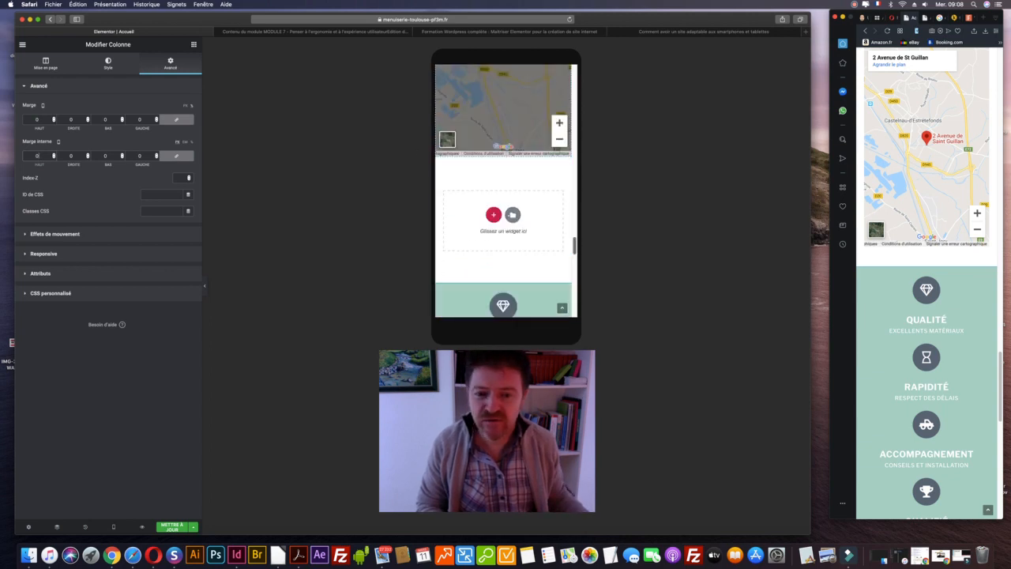
{"action": "left_click", "coordinate": [170, 526]}
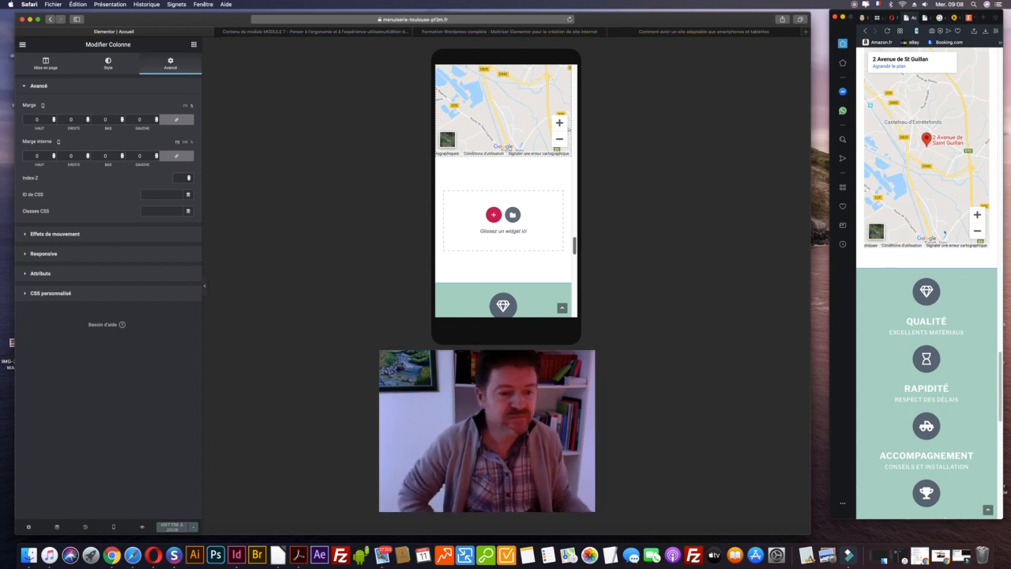
In Opera, check the live phone layout from the map down to the footer, and return to the header
{"action": "scroll", "coordinate": [946, 228], "scroll_direction": "up", "scroll_amount": 3}
{"action": "left_click", "coordinate": [945, 230]}
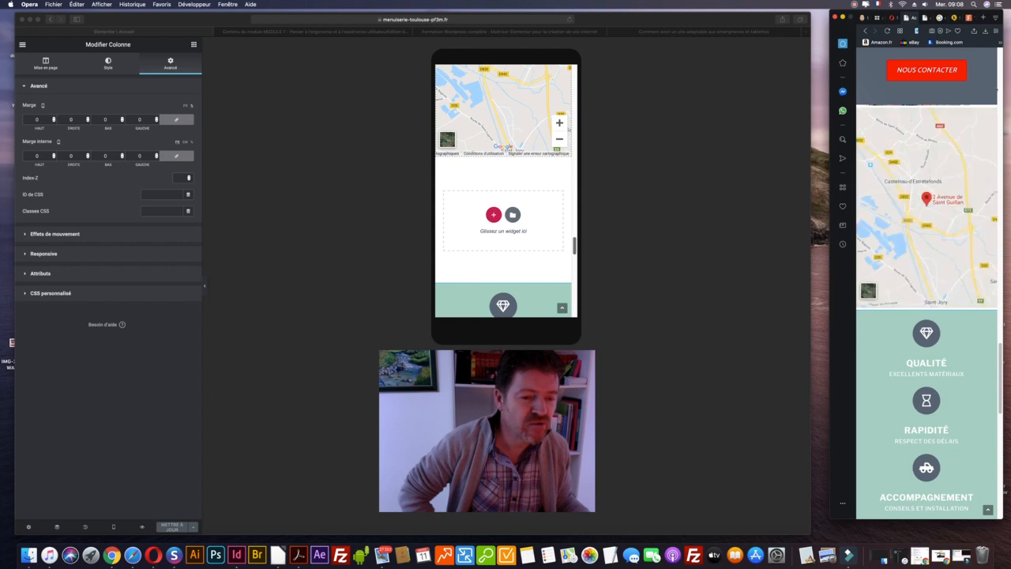
{"action": "scroll", "coordinate": [927, 281], "scroll_direction": "down", "scroll_amount": 5}
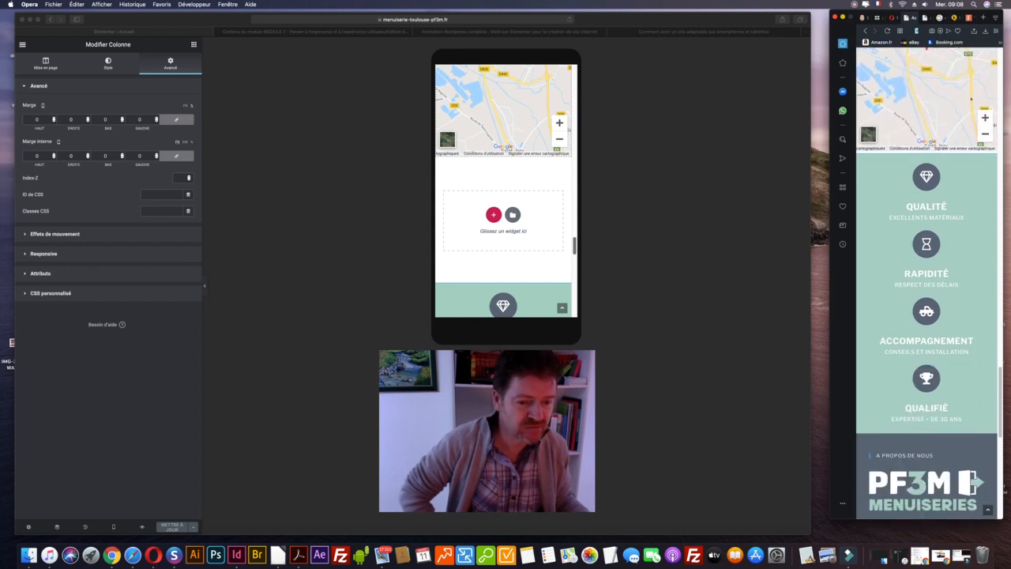
{"action": "scroll", "coordinate": [971, 99], "scroll_direction": "down", "scroll_amount": 2}
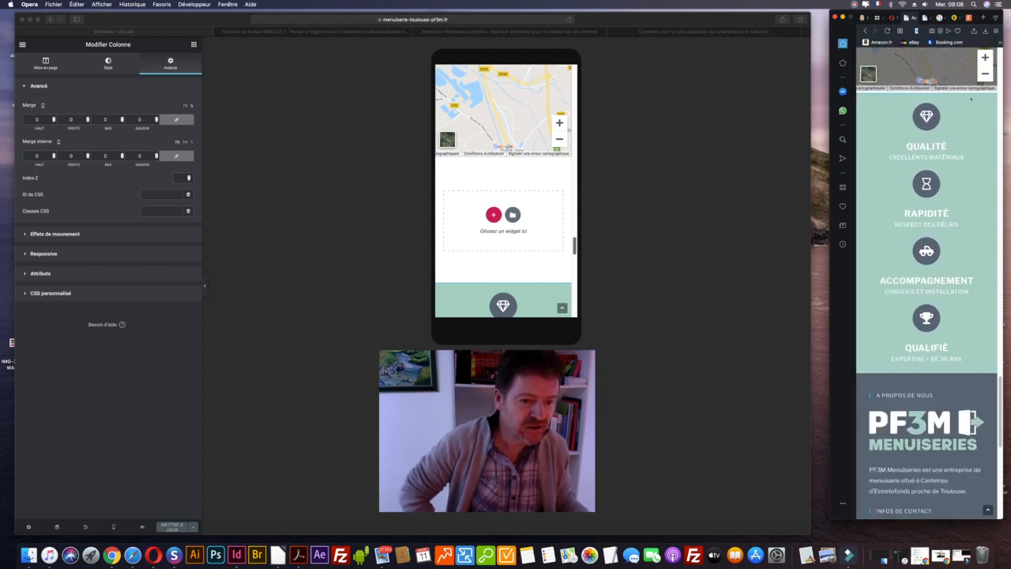
{"action": "scroll", "coordinate": [926, 284], "scroll_direction": "down", "scroll_amount": 10}
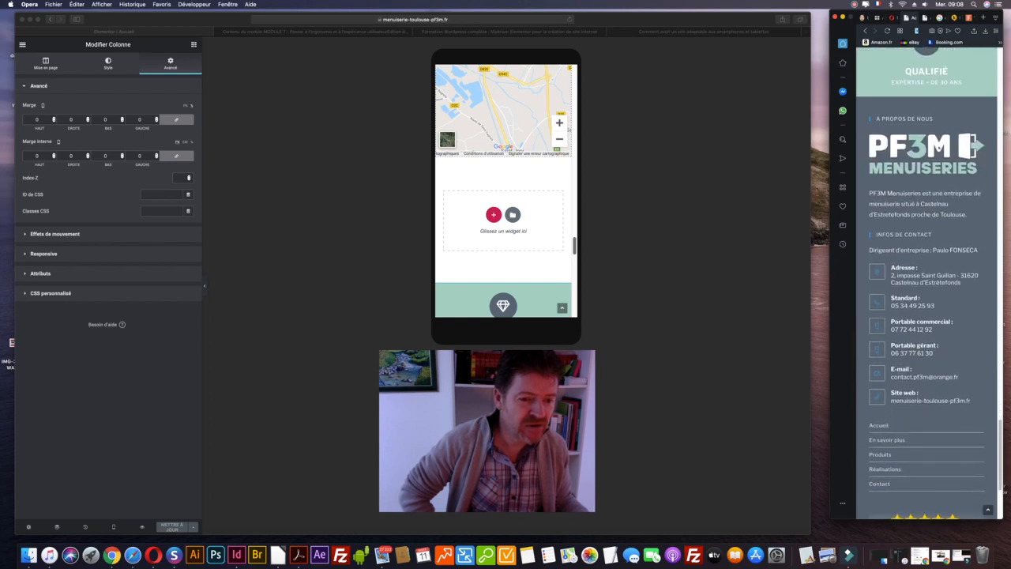
{"action": "scroll", "coordinate": [938, 147], "scroll_direction": "up", "scroll_amount": 15}
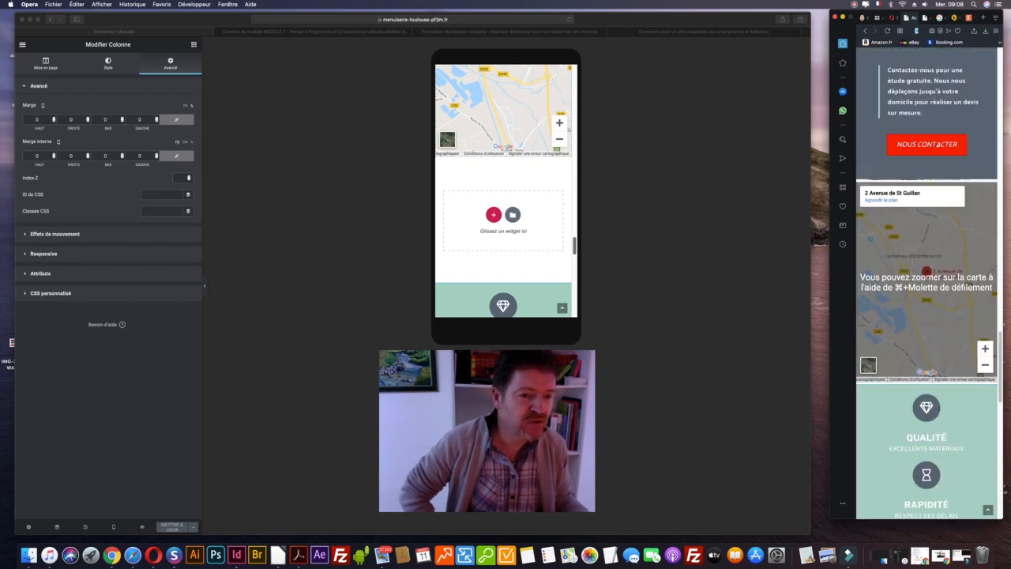
{"action": "scroll", "coordinate": [938, 147], "scroll_direction": "up", "scroll_amount": 15}
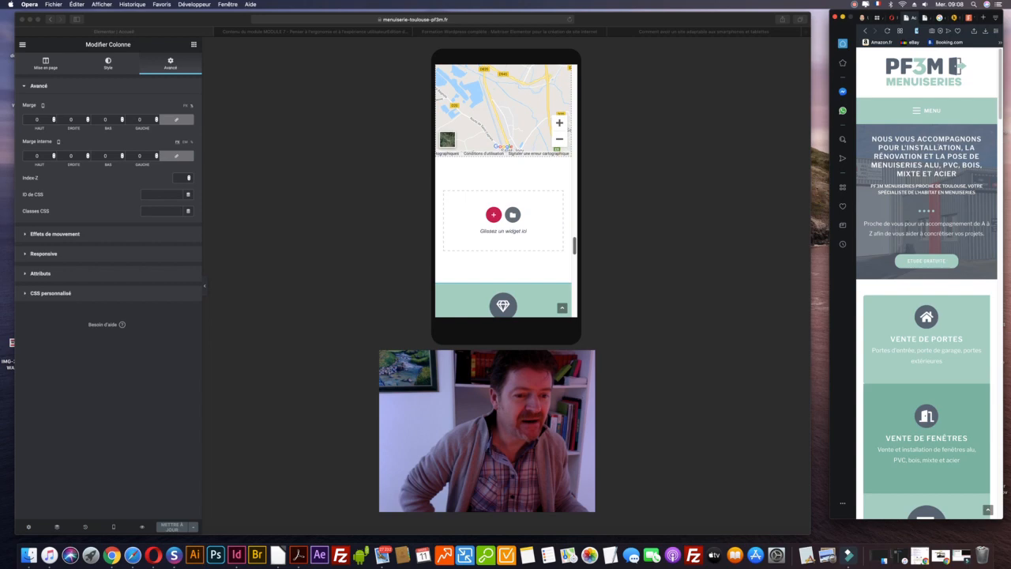
Examine the live home page at desktop width, and return the browser window to phone width
{"action": "left_click_drag", "start_coordinate": [830, 11], "coordinate": [77, 35]}
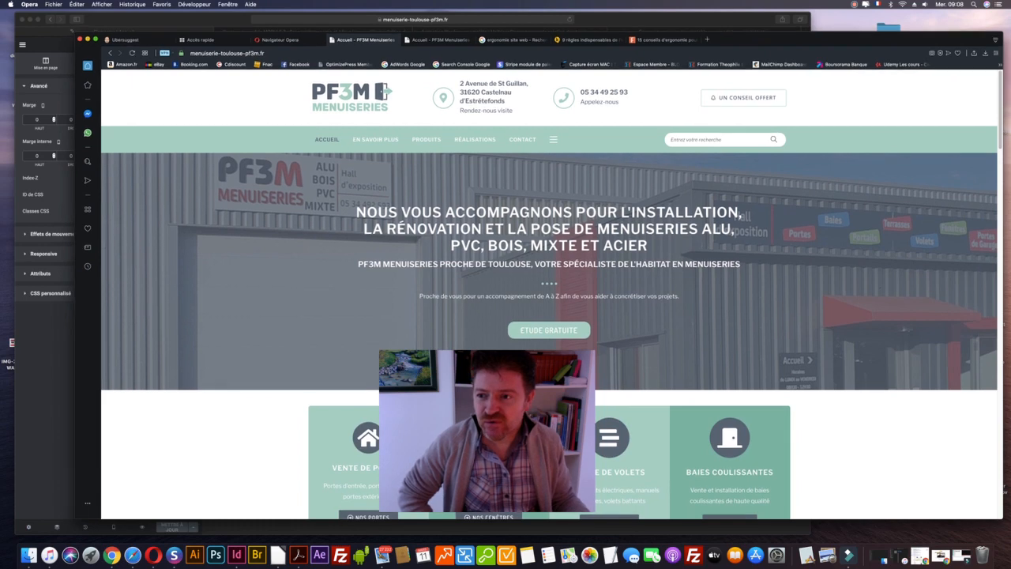
{"action": "left_click_drag", "start_coordinate": [75, 34], "coordinate": [28, 18]}
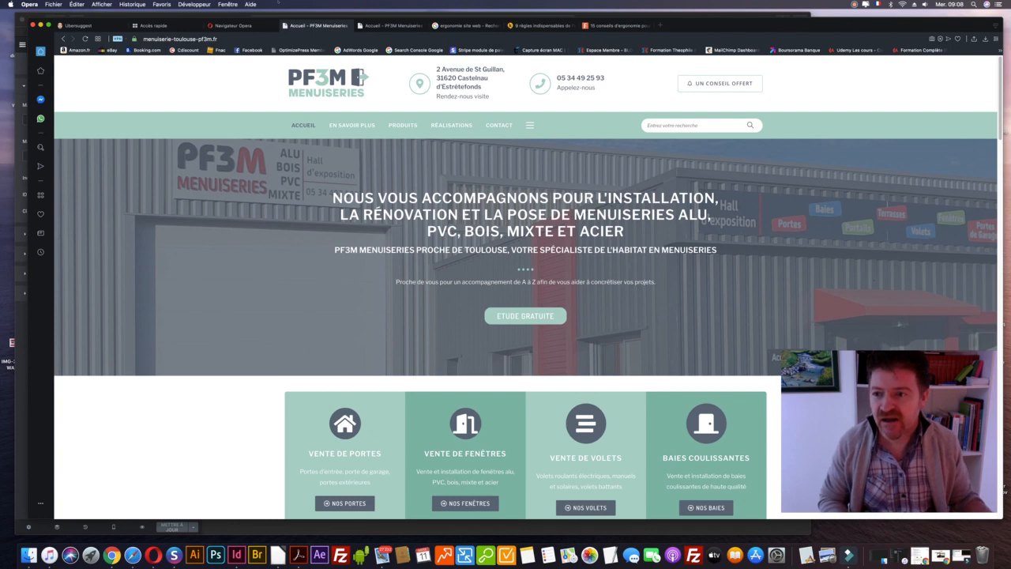
{"action": "mouse_move", "coordinate": [190, 18]}
{"action": "left_mouse_down"}
{"action": "mouse_move", "coordinate": [682, 30]}
{"action": "mouse_move", "coordinate": [940, 12]}
{"action": "mouse_move", "coordinate": [618, 29]}
{"action": "mouse_move", "coordinate": [170, 11]}
{"action": "mouse_move", "coordinate": [195, 14]}
{"action": "left_mouse_up"}
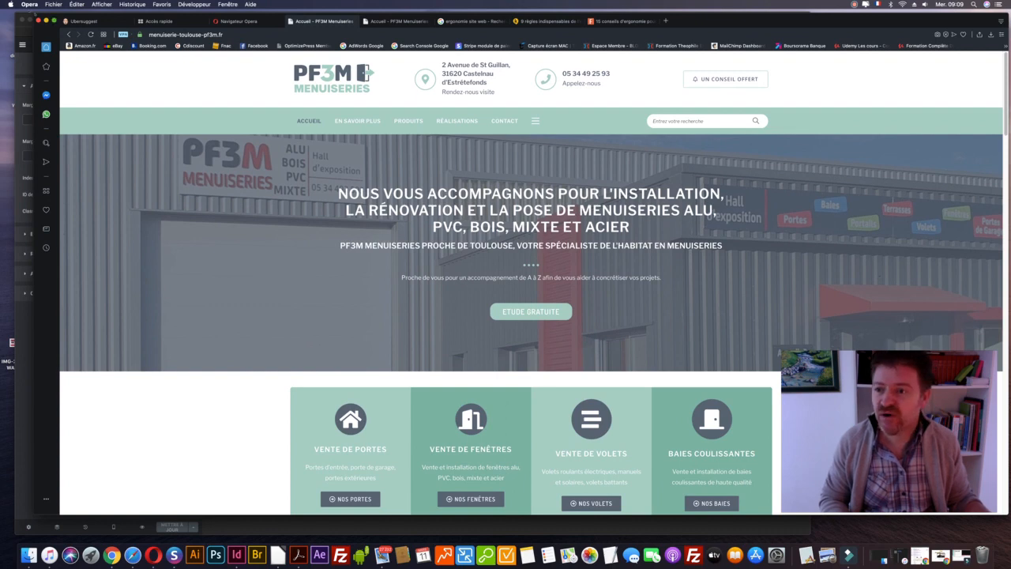
{"action": "left_click_drag", "start_coordinate": [34, 15], "coordinate": [835, 19]}
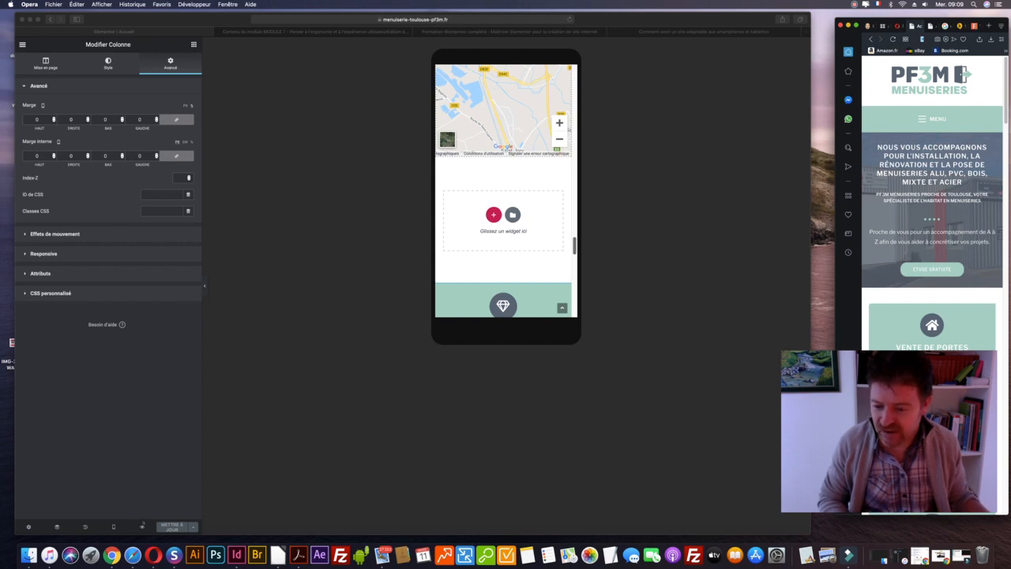
Back in the Elementor editor, switch the responsive preview to the desktop view (Ordinateur)
{"action": "left_click", "coordinate": [116, 527]}
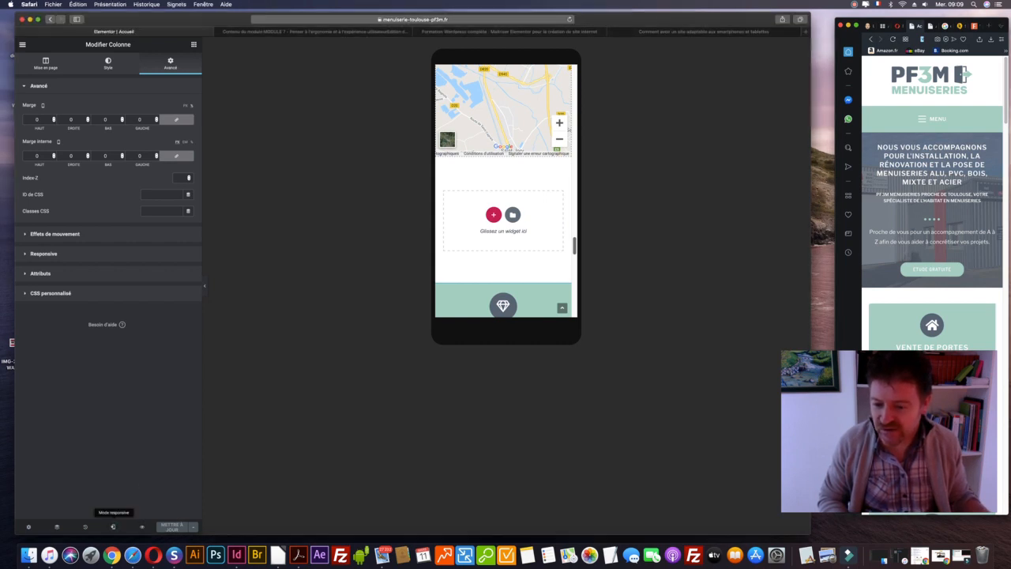
{"action": "left_click", "coordinate": [116, 527]}
{"action": "left_click", "coordinate": [71, 474]}
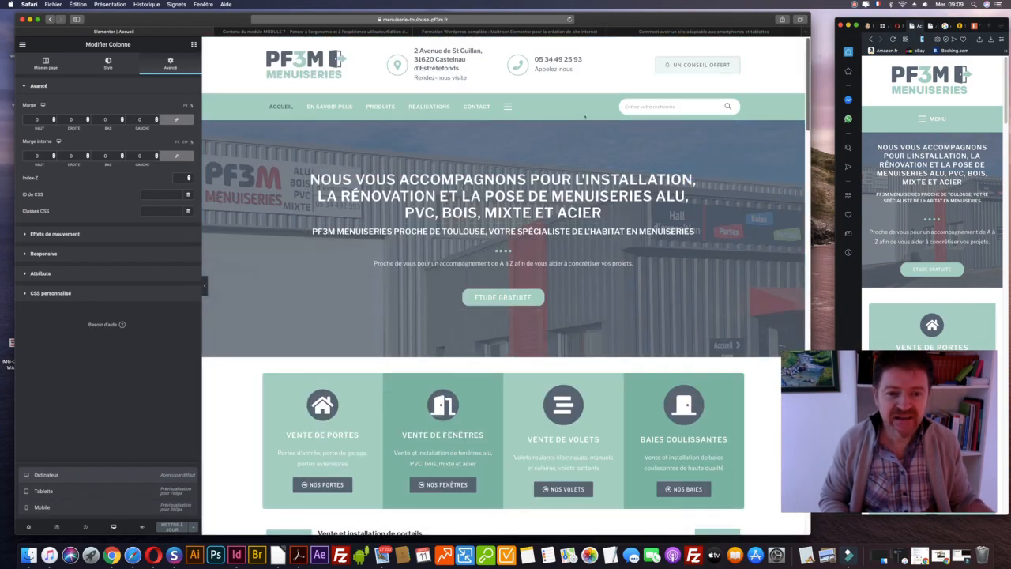
Save the hero section to the library as the template "Header accueil responsive - 11 mars 2020" and close the library
{"action": "left_click", "coordinate": [503, 115]}
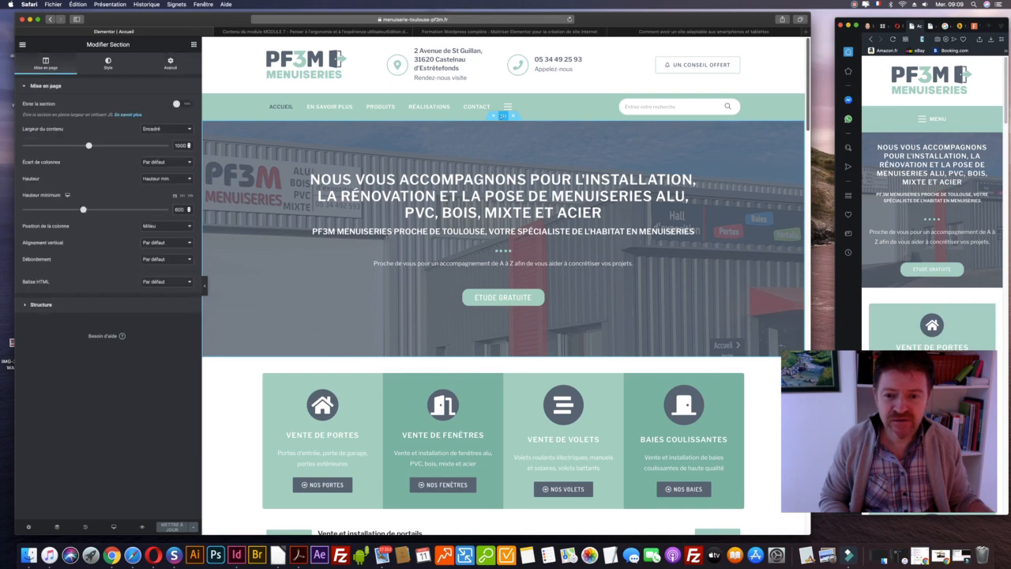
{"action": "right_click", "coordinate": [503, 115]}
{"action": "left_click", "coordinate": [542, 200]}
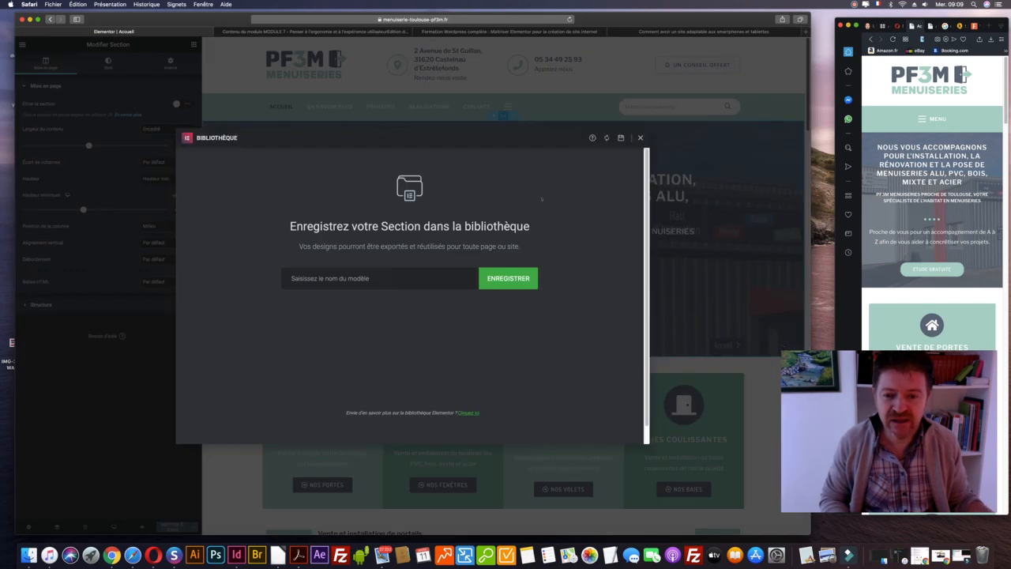
{"action": "left_click", "coordinate": [347, 274]}
{"action": "type", "text": "helder "}
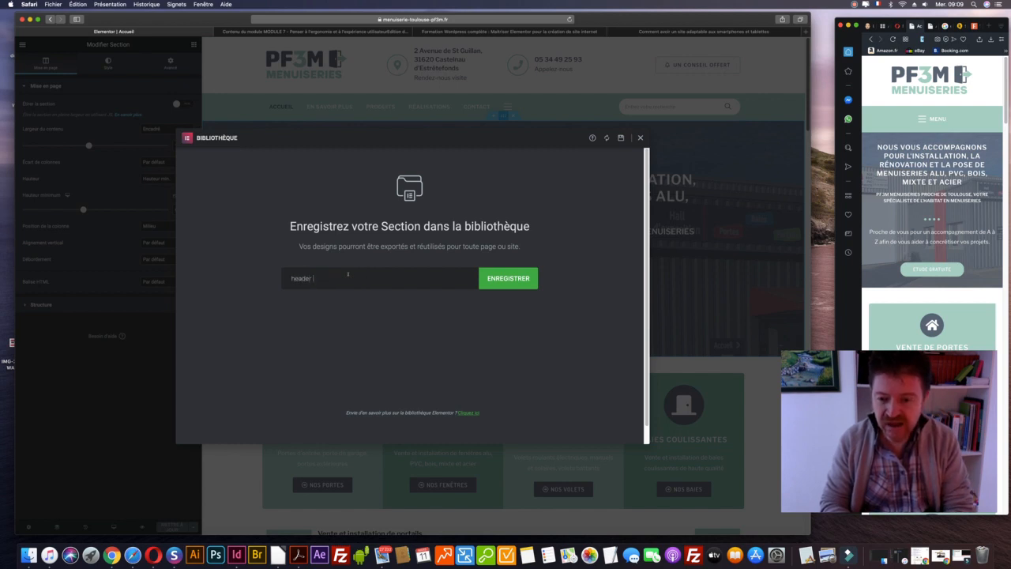
{"action": "type", "text": "accueil resp"}
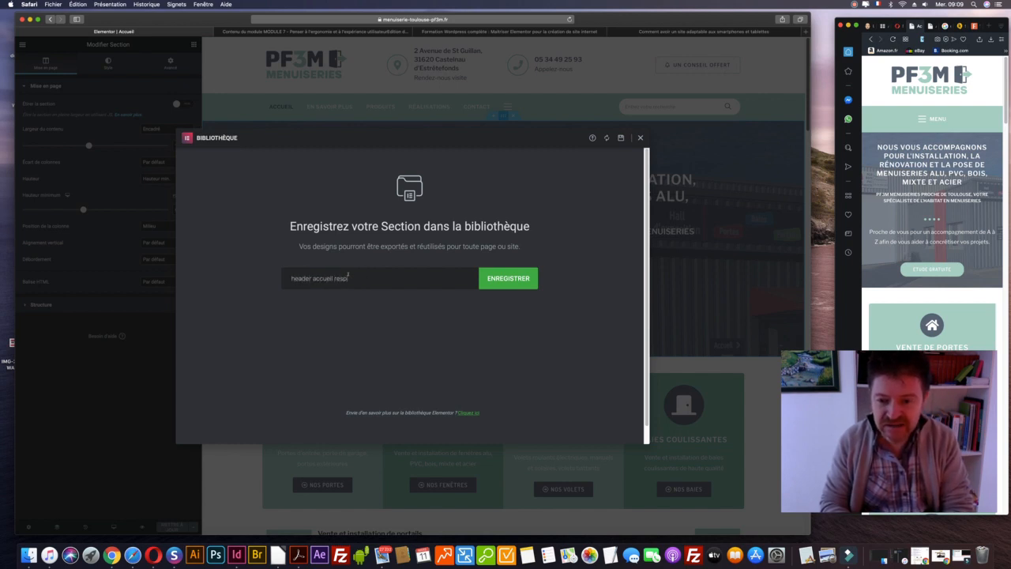
{"action": "type", "text": "onsive - 11"}
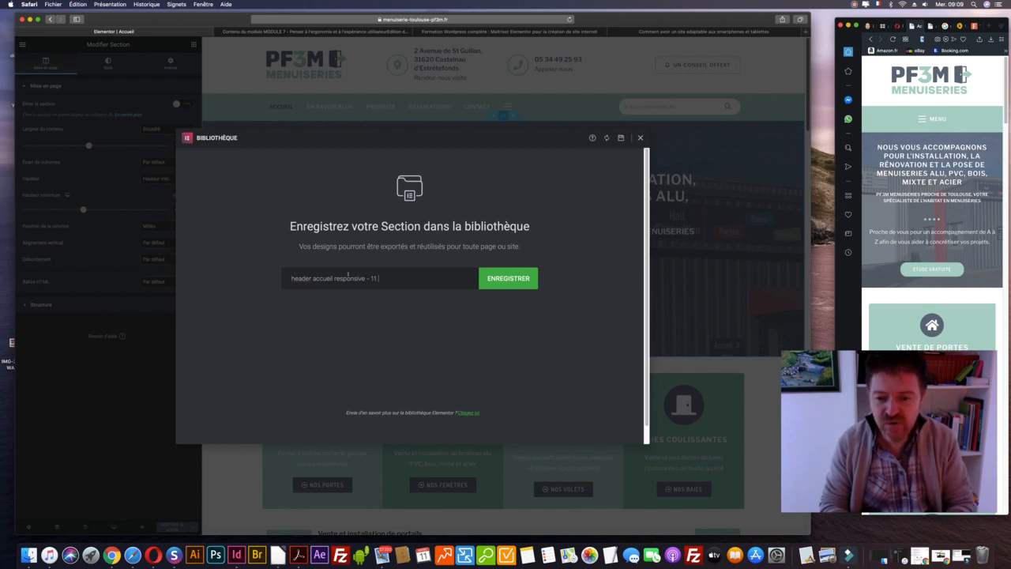
{"action": "type", "text": " mars 2020"}
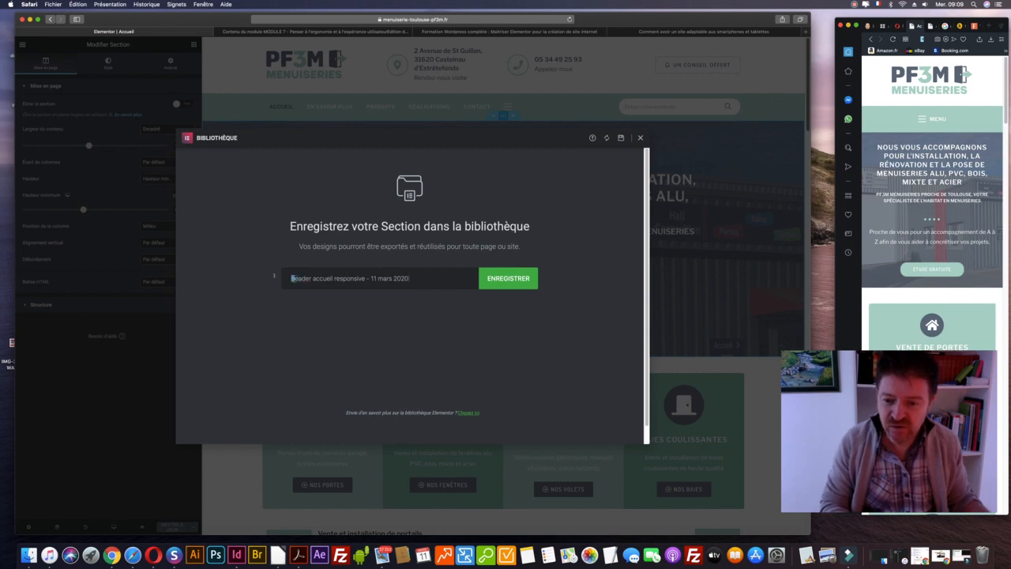
{"action": "type", "text": "H"}
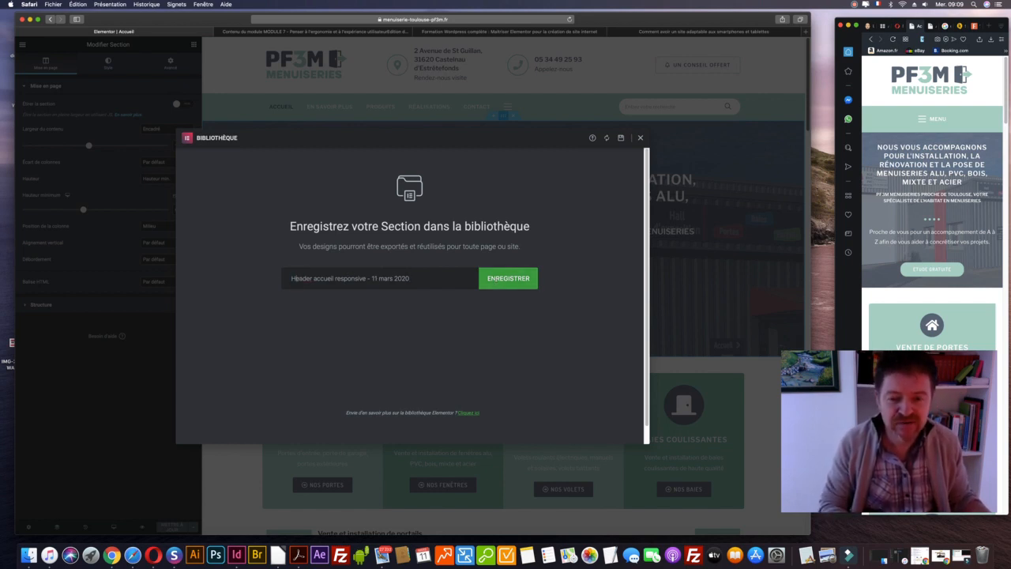
{"action": "left_click", "coordinate": [508, 278]}
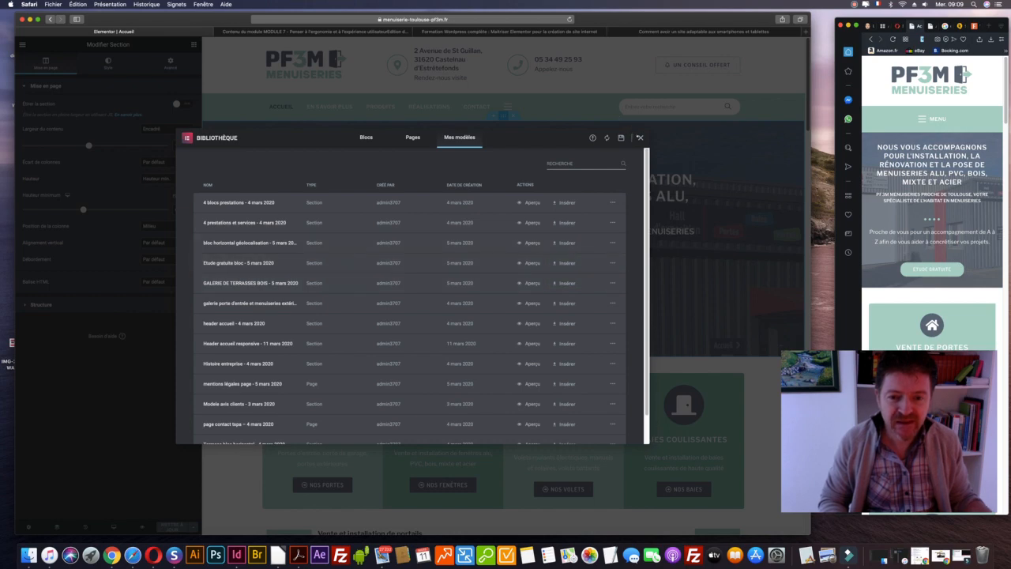
{"action": "left_click", "coordinate": [640, 137]}
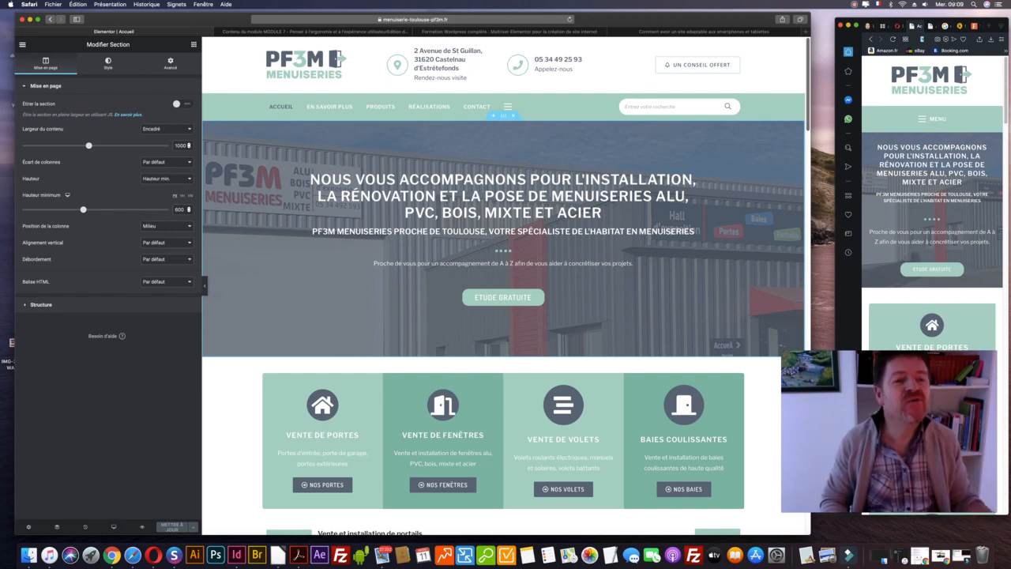
{"action": "left_click", "coordinate": [853, 4]}
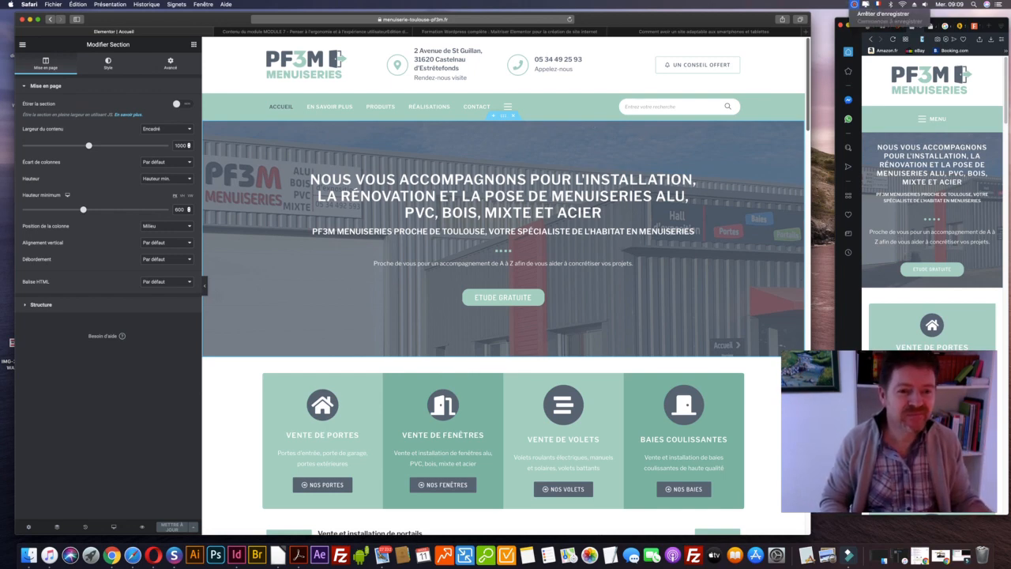